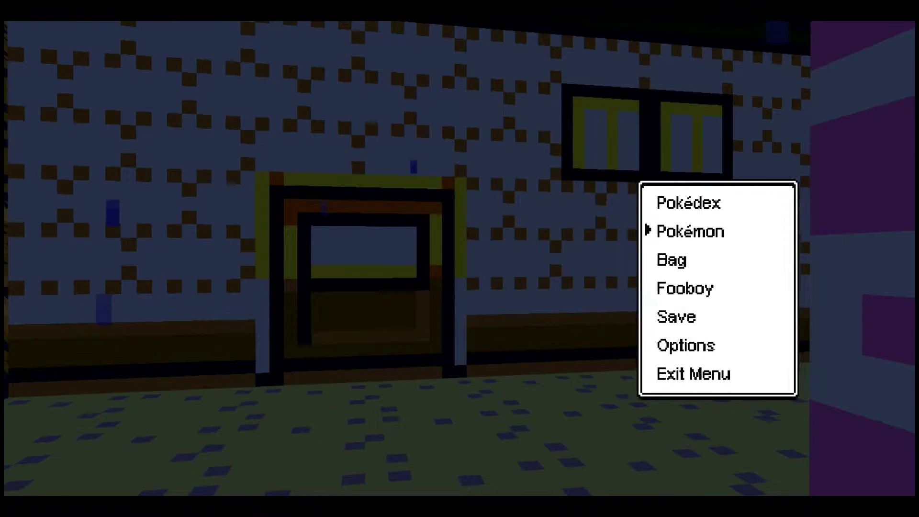
Check the six-Pokémon party from the main menu, then close it and head out to Route 43
key(Return)
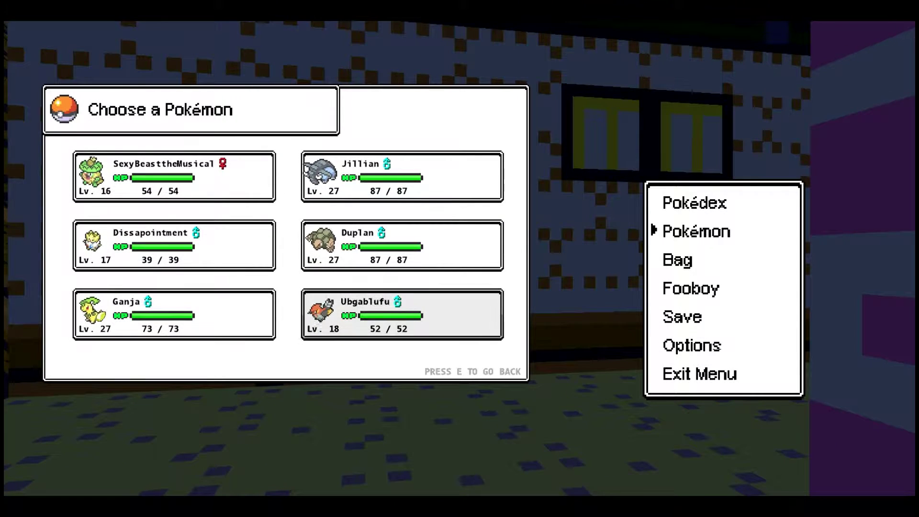
key(e)
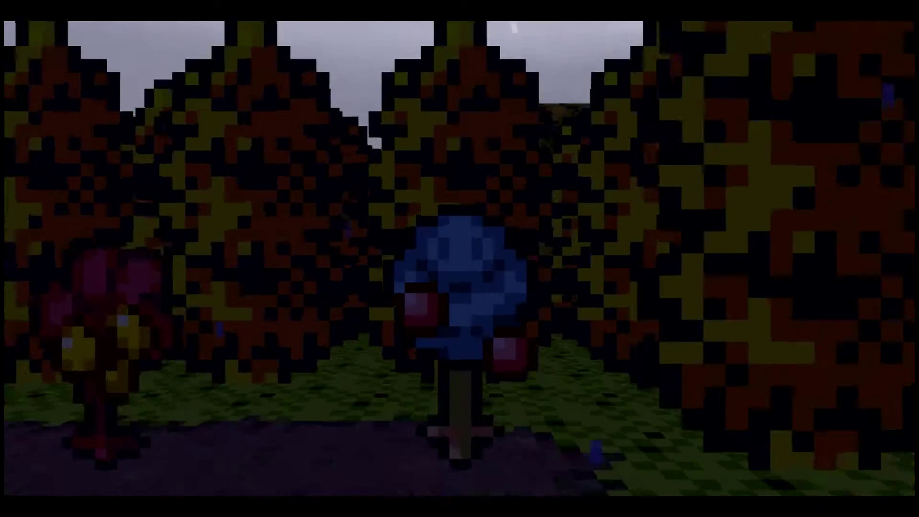
key(w)
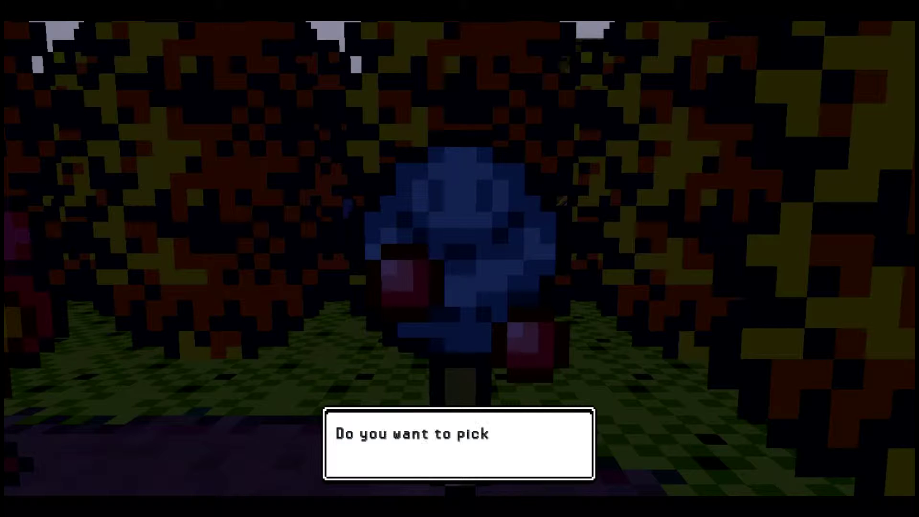
Pick berries from the blue and red trees, declining to plant a new berry
key(Return)
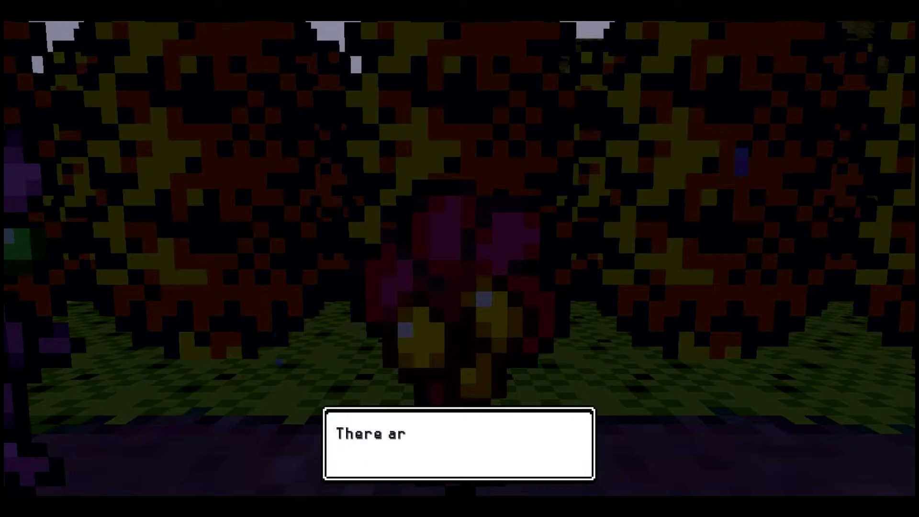
key(Return)
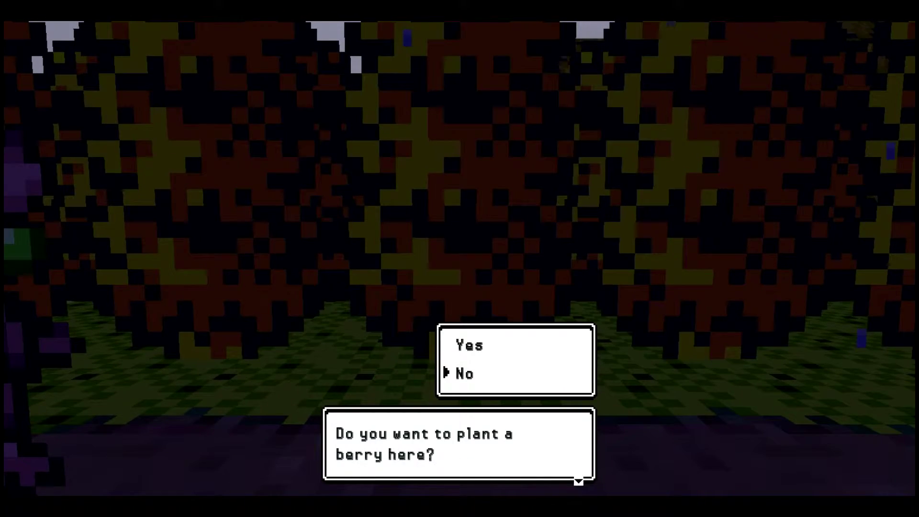
key(Return)
Pick the 2 Hondew Berries from the purple tree
key(Right)
key(Right)
key(Right)
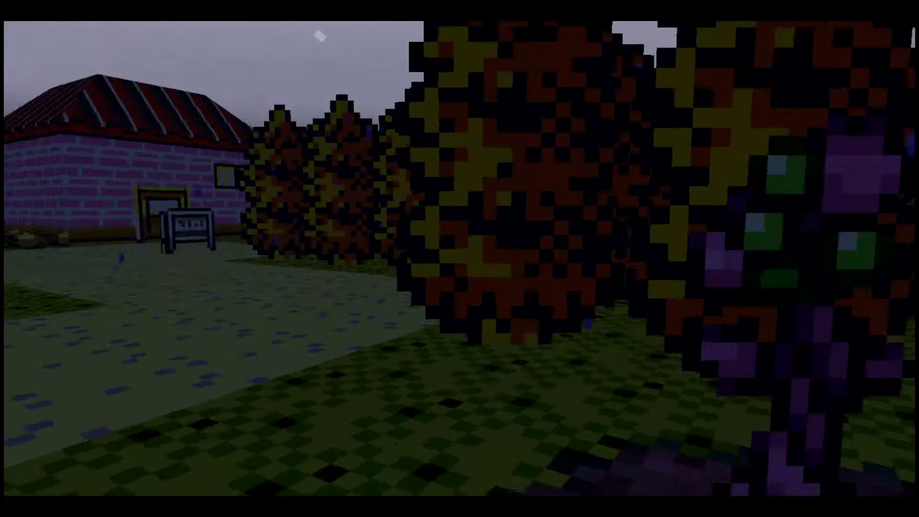
key(Right)
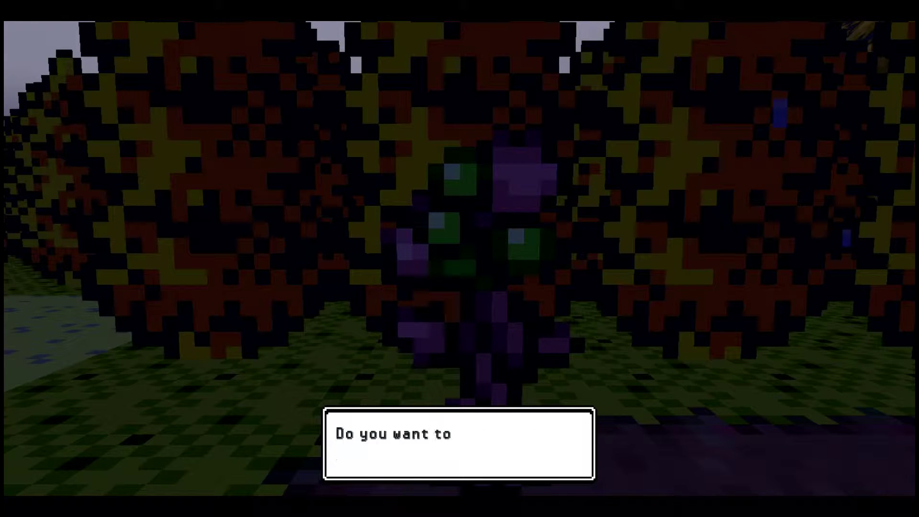
key(Return)
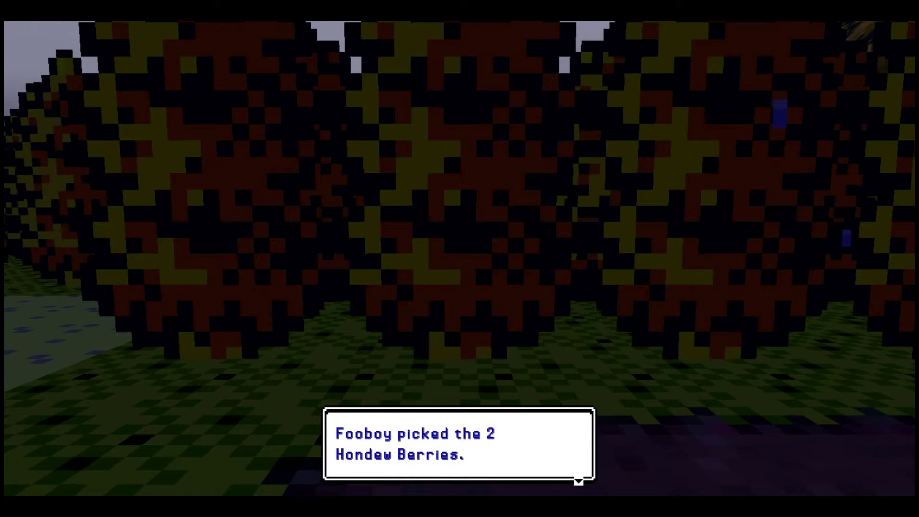
key(Right)
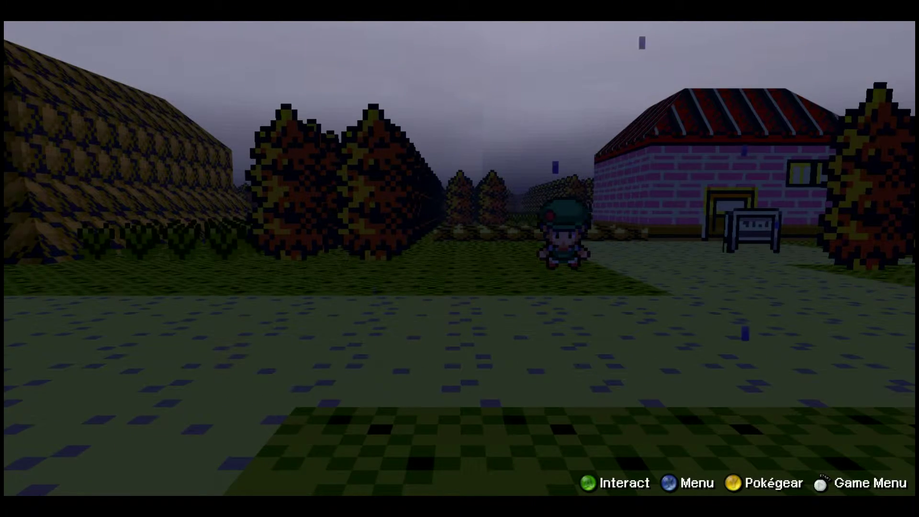
Walk around the field to Camper Spencer by the pink house and start his battle
key(Left)
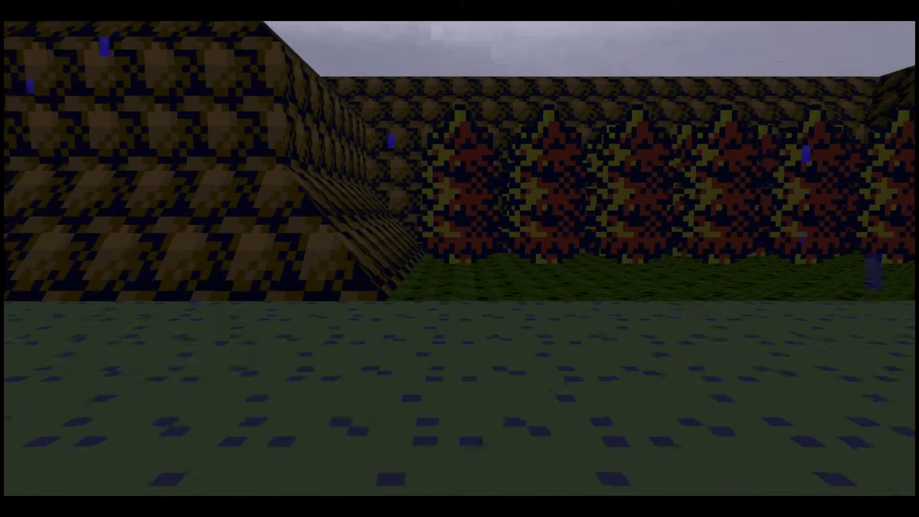
key(Right)
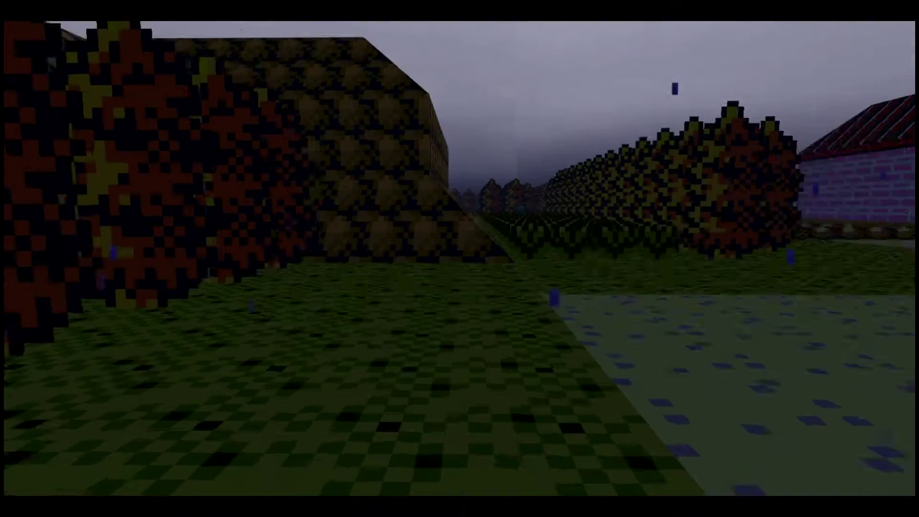
key(Right)
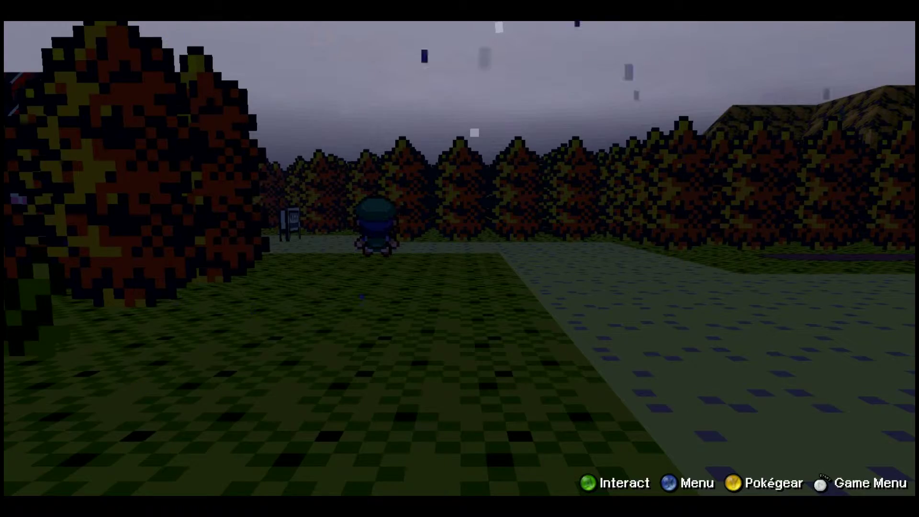
key(Up)
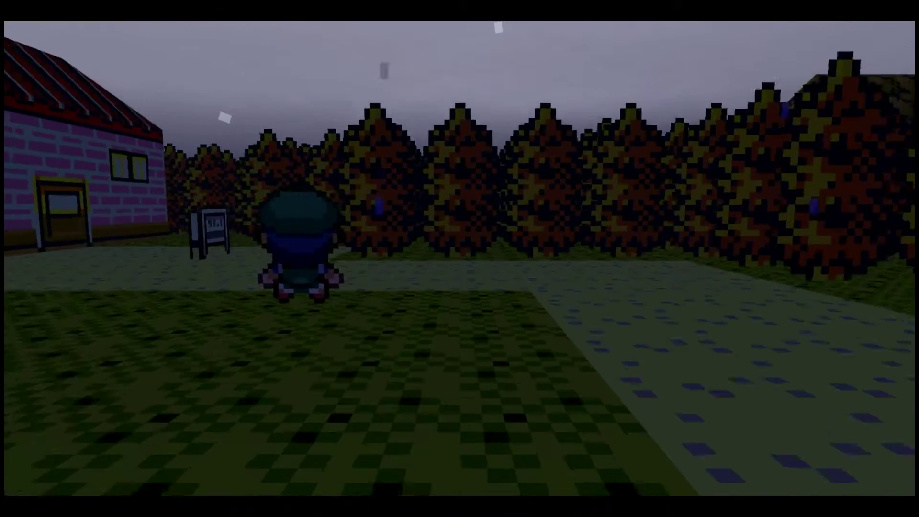
key(Right)
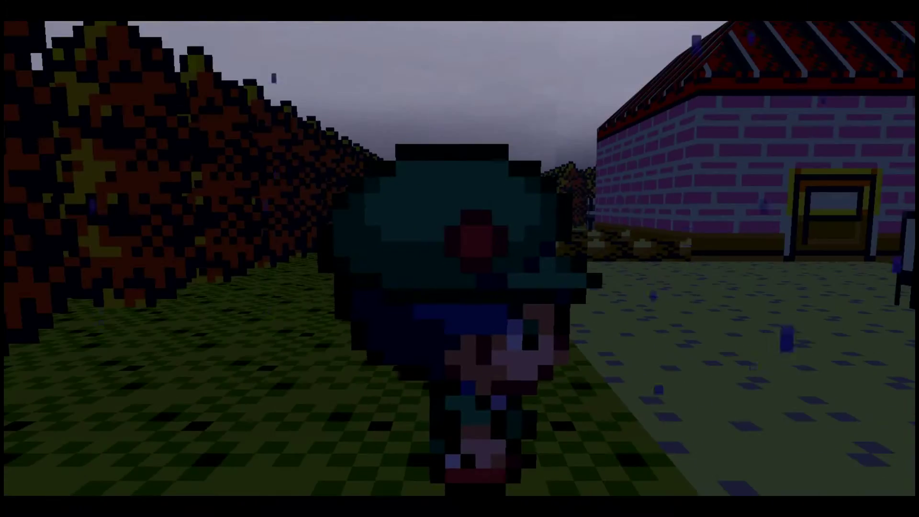
key(Return)
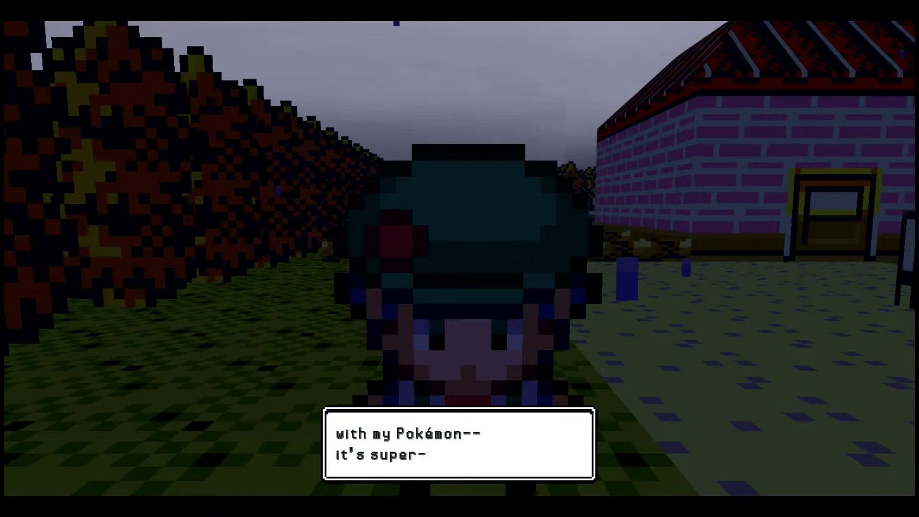
key(Return)
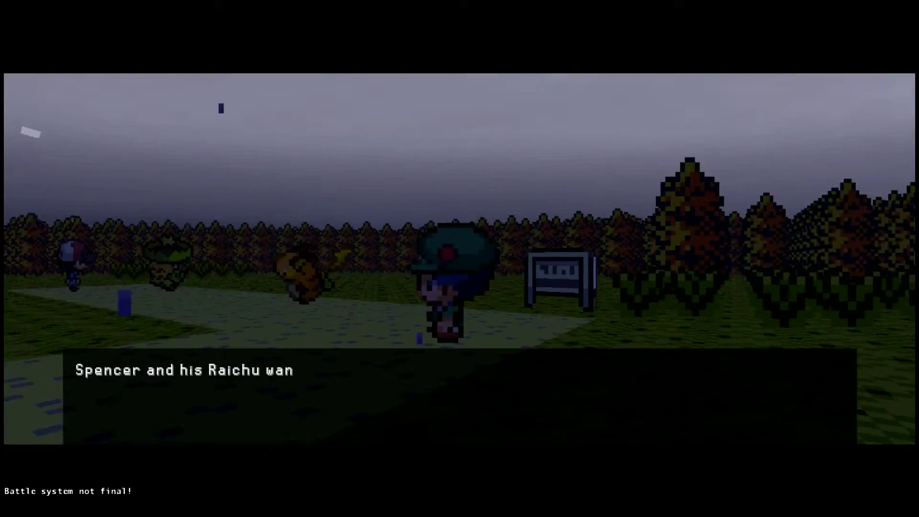
Switch in Jillian, who takes Raichu's Thunderbolt with no effect
key(Return)
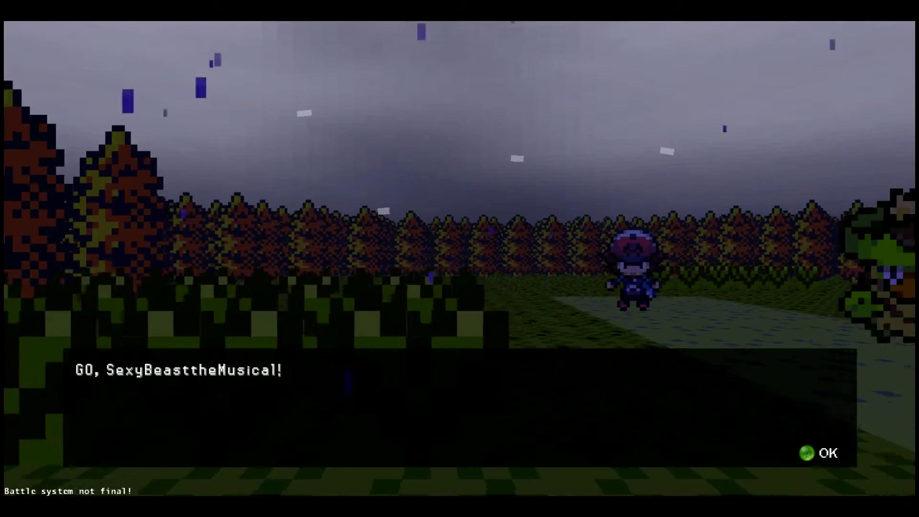
key(Return)
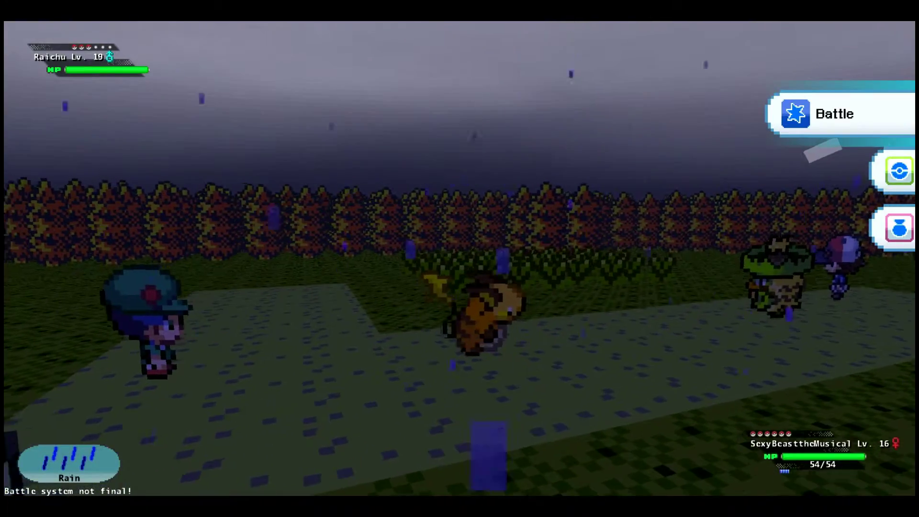
key(Down)
key(Return)
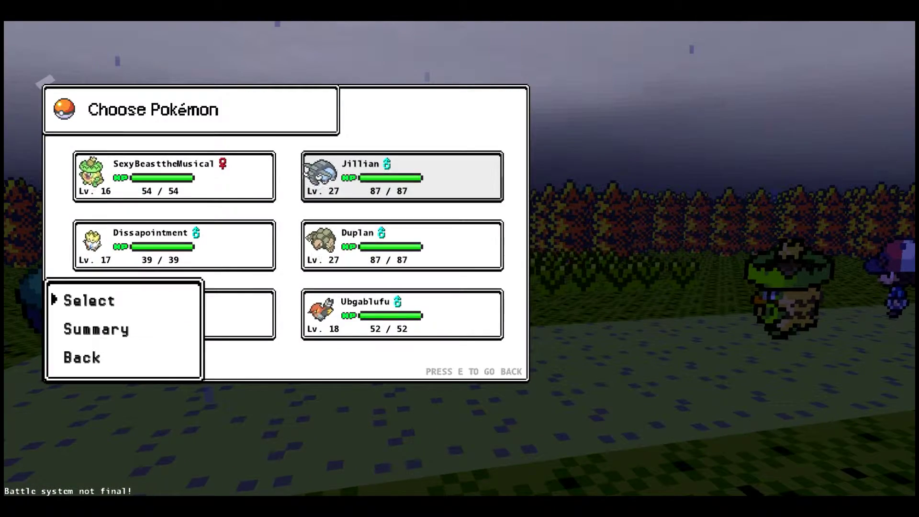
key(Return)
key(Return)
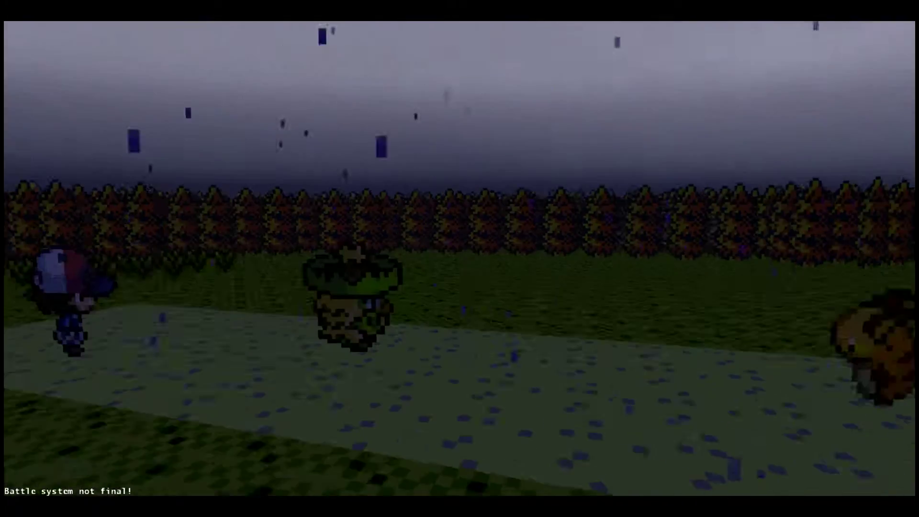
key(Return)
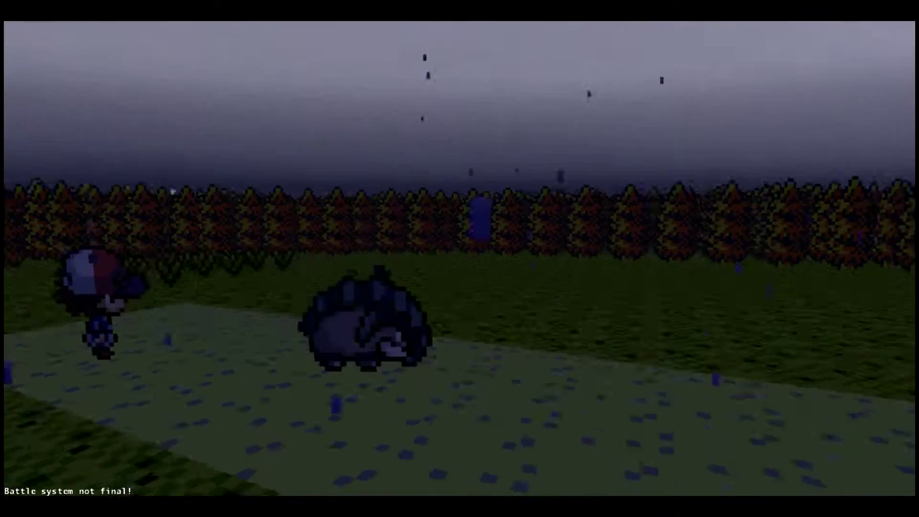
key(Return)
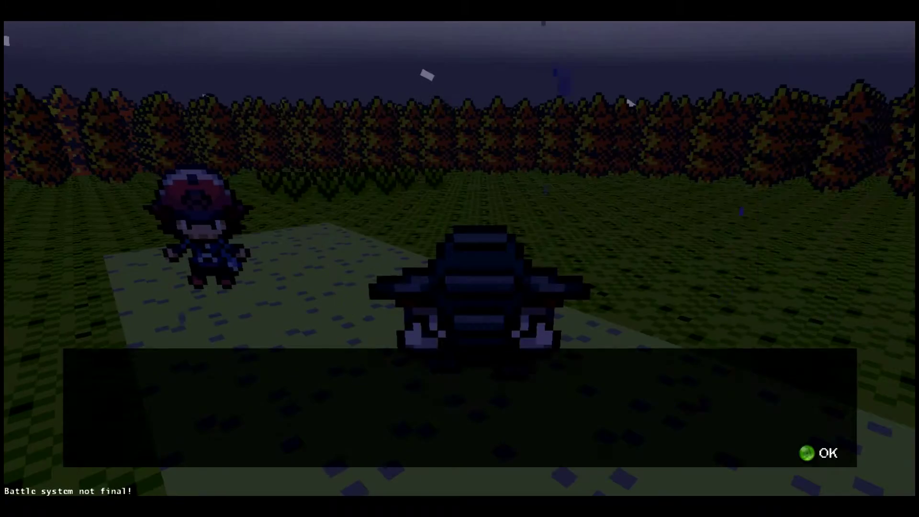
key(Return)
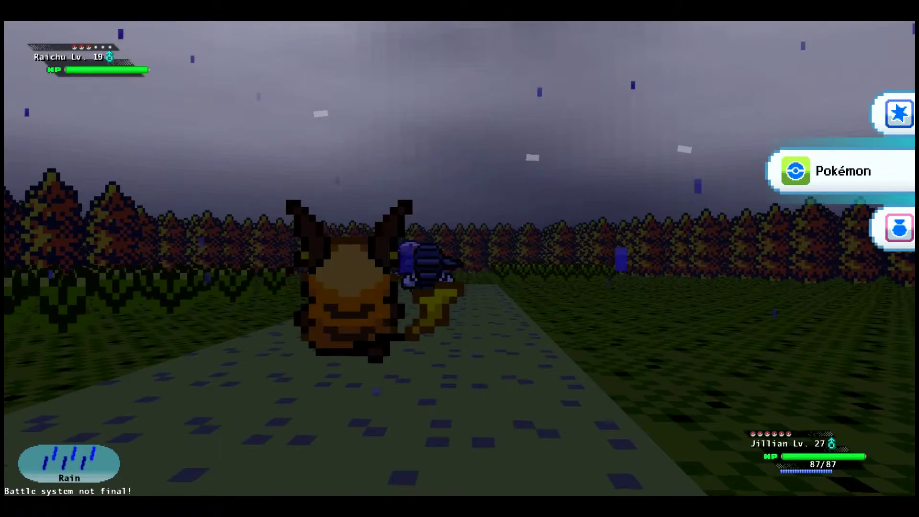
Knock out Raichu with Magnitude; SexyBeasttheMusical reaches level 17 and Jillian gains 416 experience
key(Return)
key(Down)
key(Down)
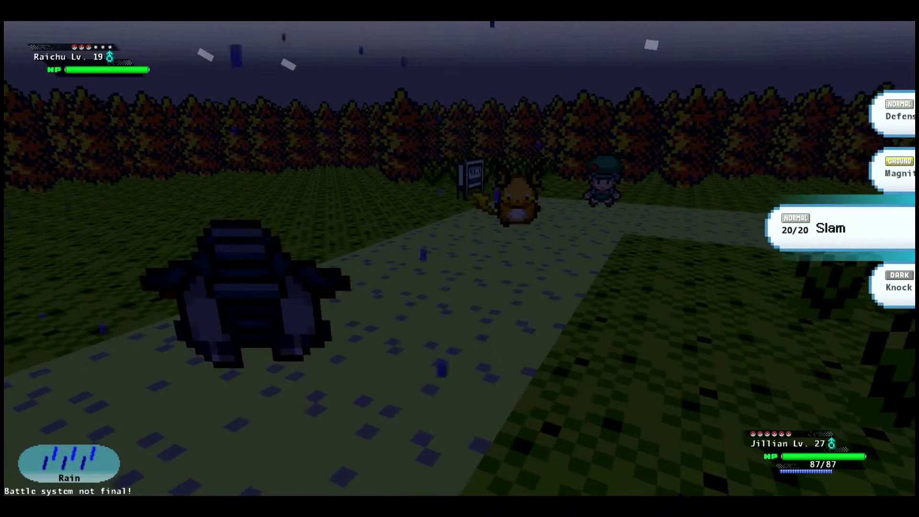
key(Up)
key(Return)
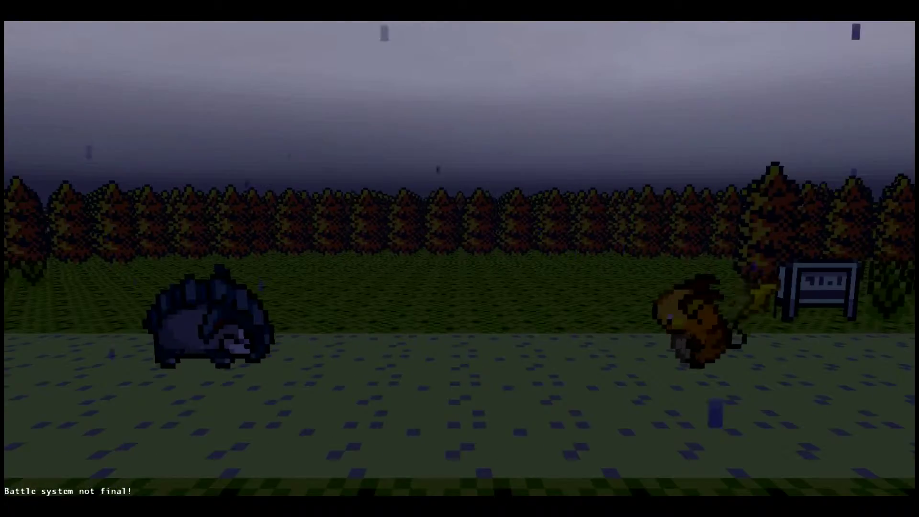
key(Return)
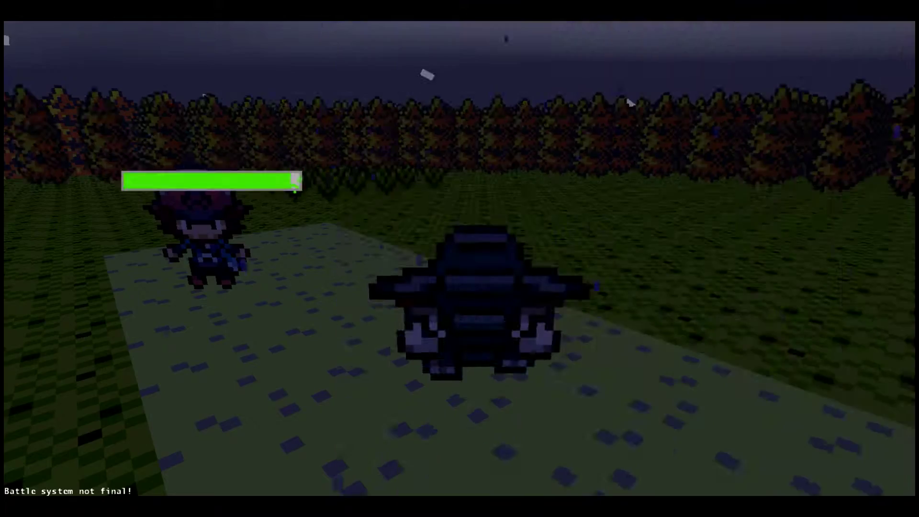
key(Return)
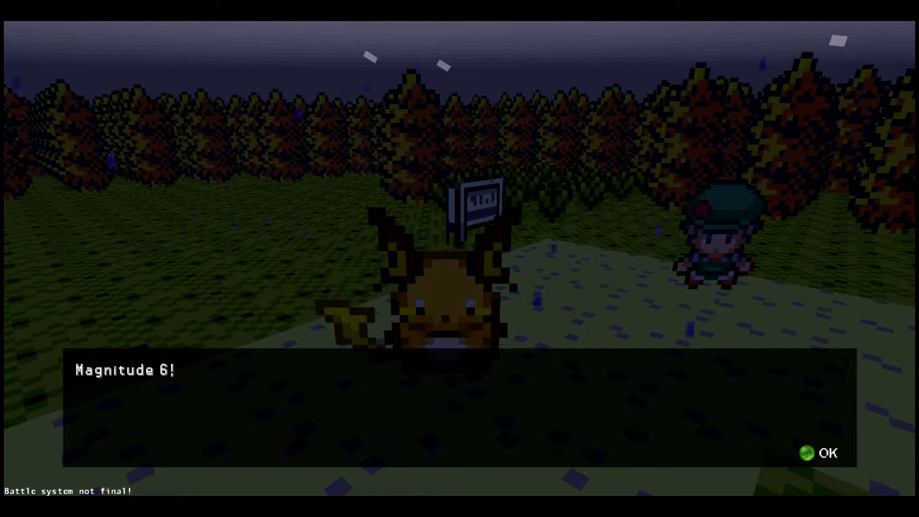
key(Return)
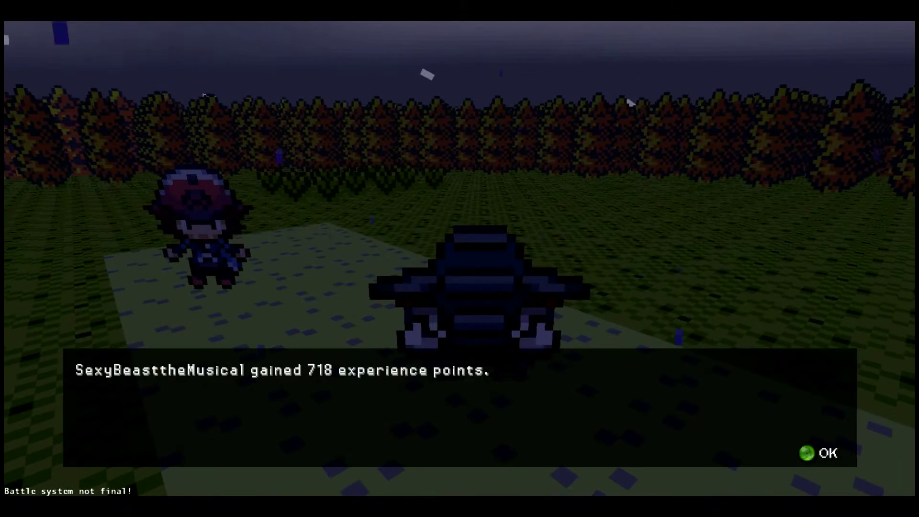
key(Return)
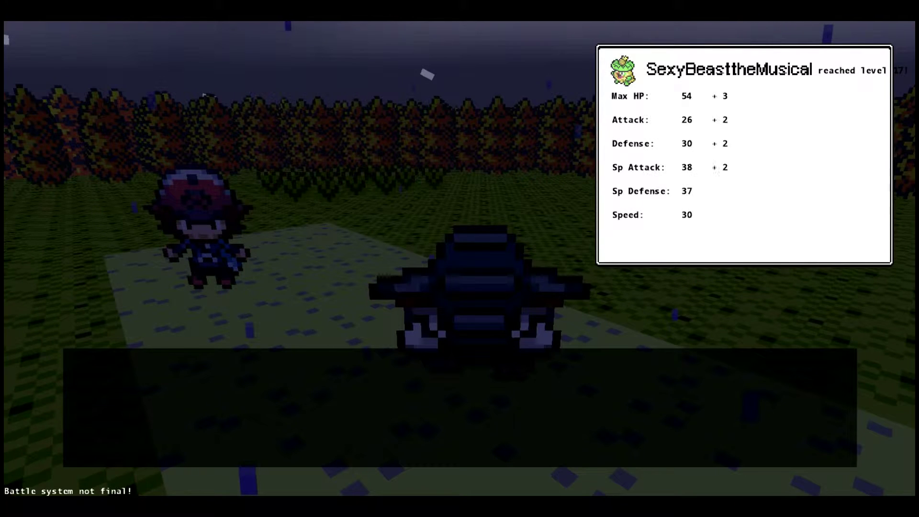
key(Return)
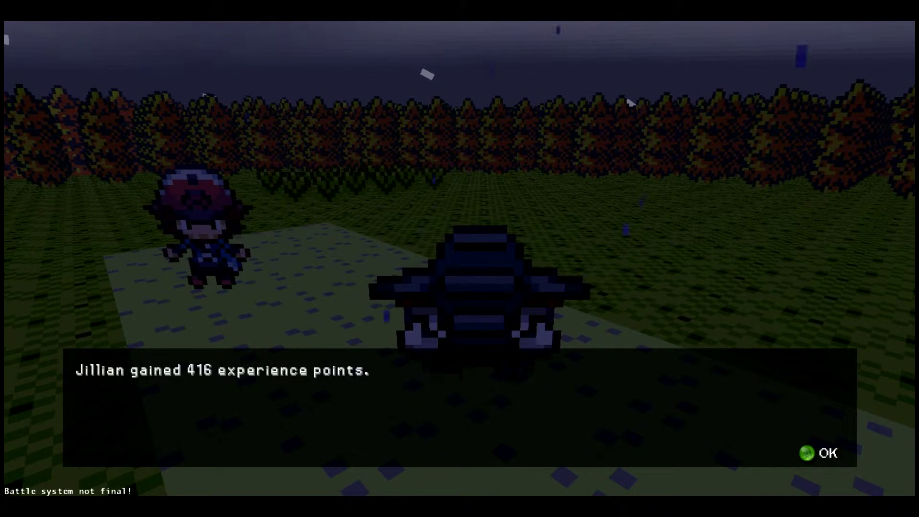
key(Return)
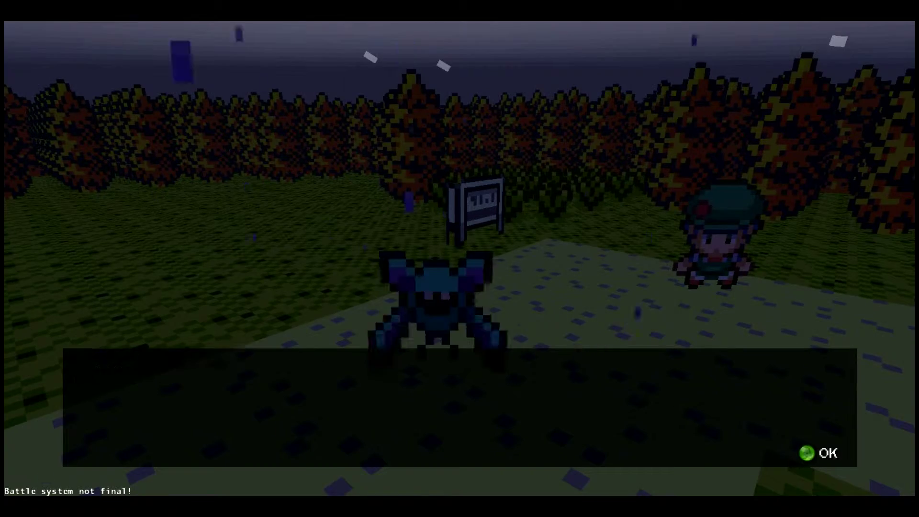
Knock out Spencer's Zubat with Jillian's Slam and collect the experience
key(Return)
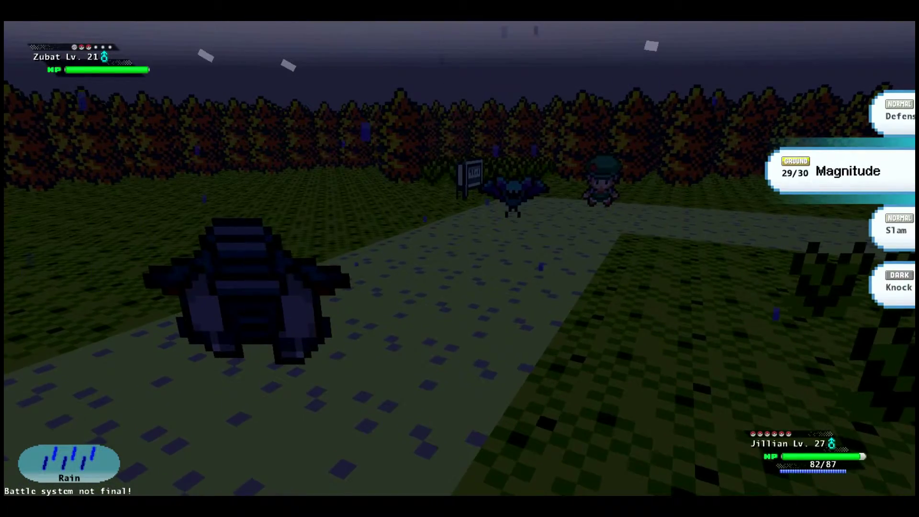
key(Down)
key(Return)
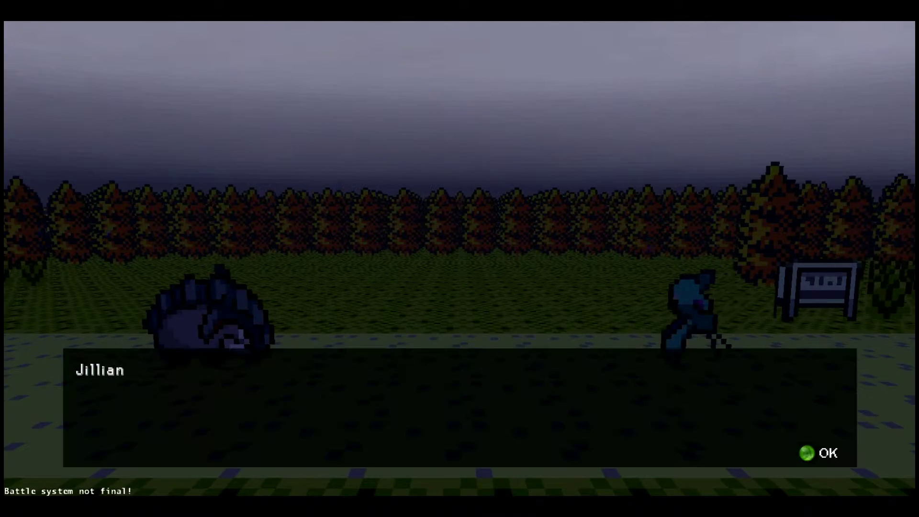
key(Return)
key(Return)
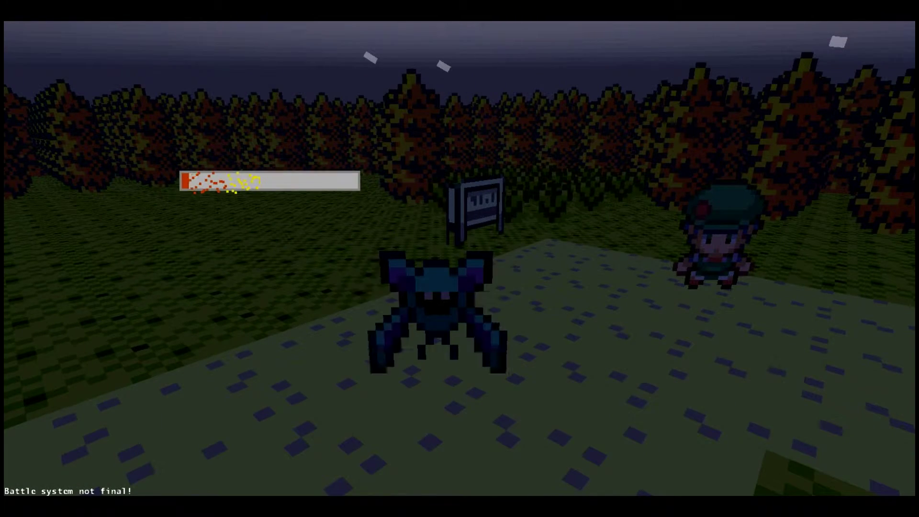
key(Return)
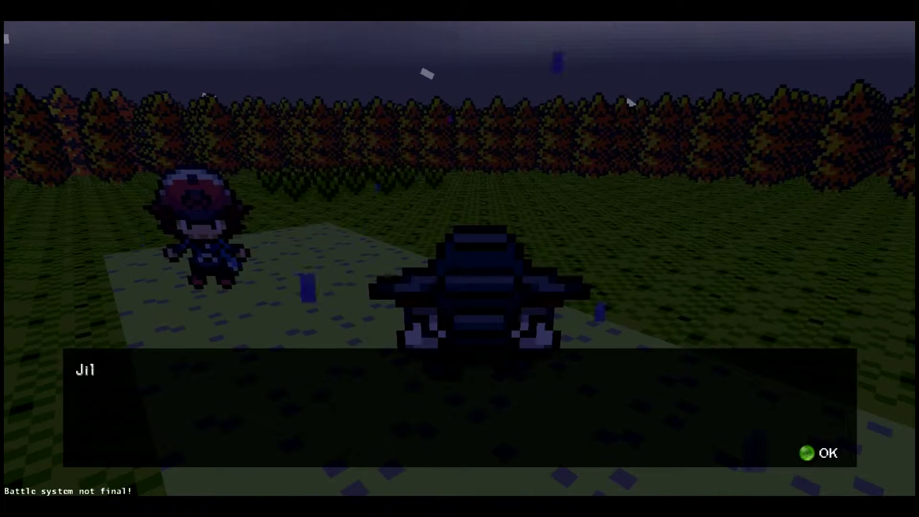
key(Return)
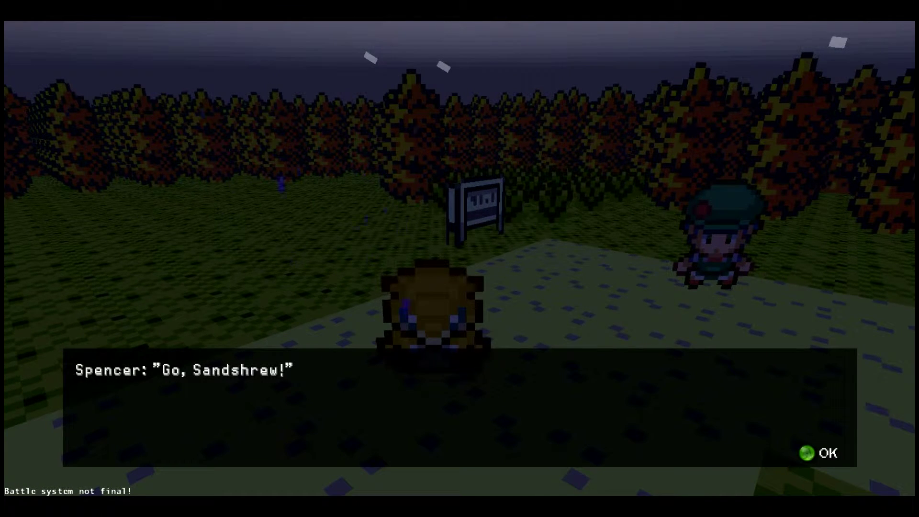
Hit the incoming Sandshrew with Slam and take its Magnitude
key(Return)
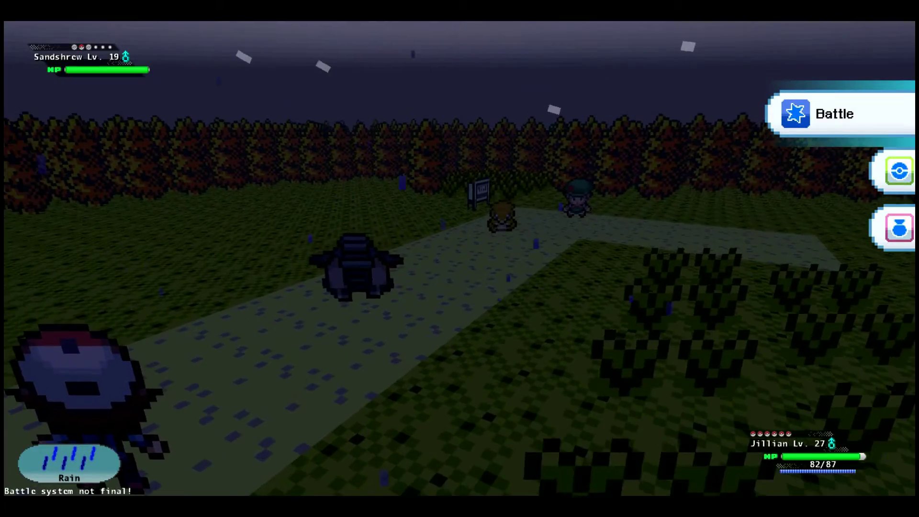
key(Return)
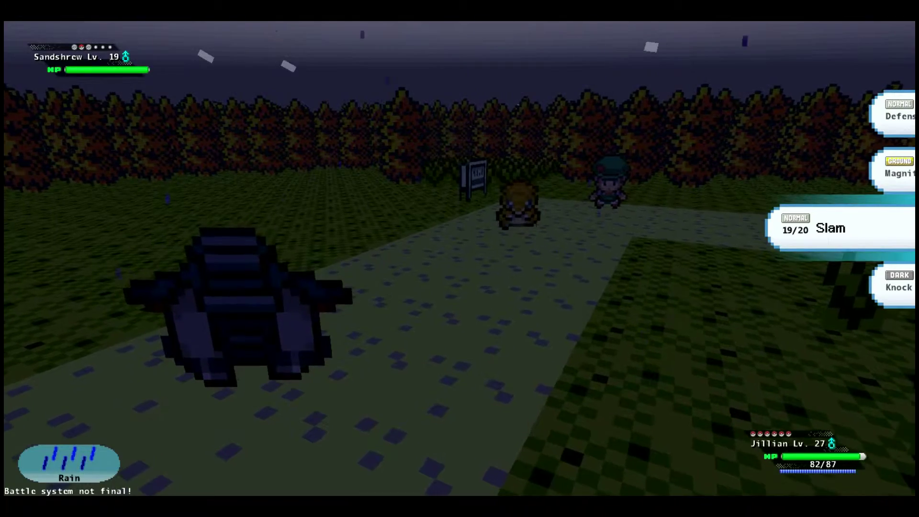
key(Return)
key(Return)
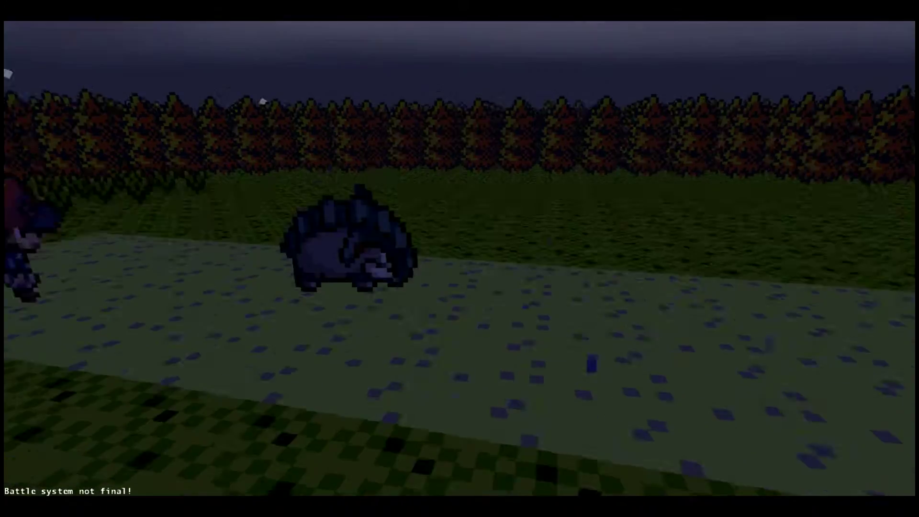
key(Return)
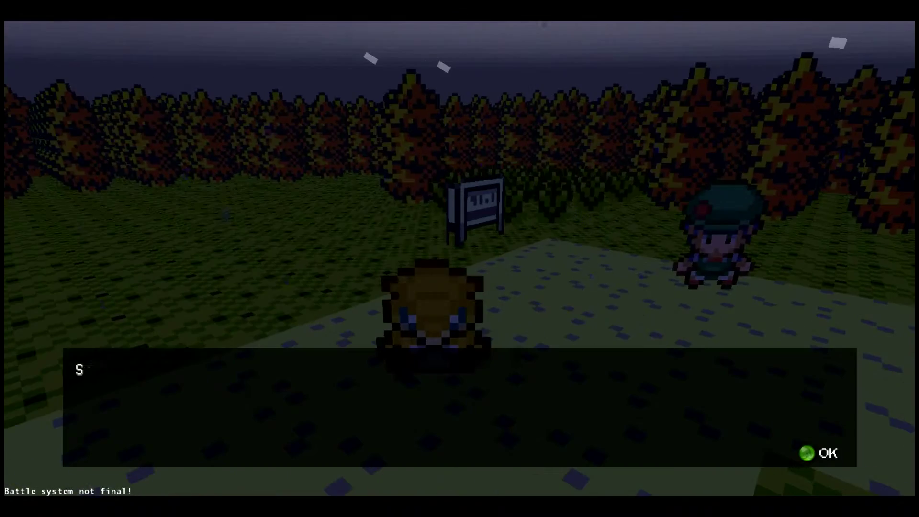
key(Return)
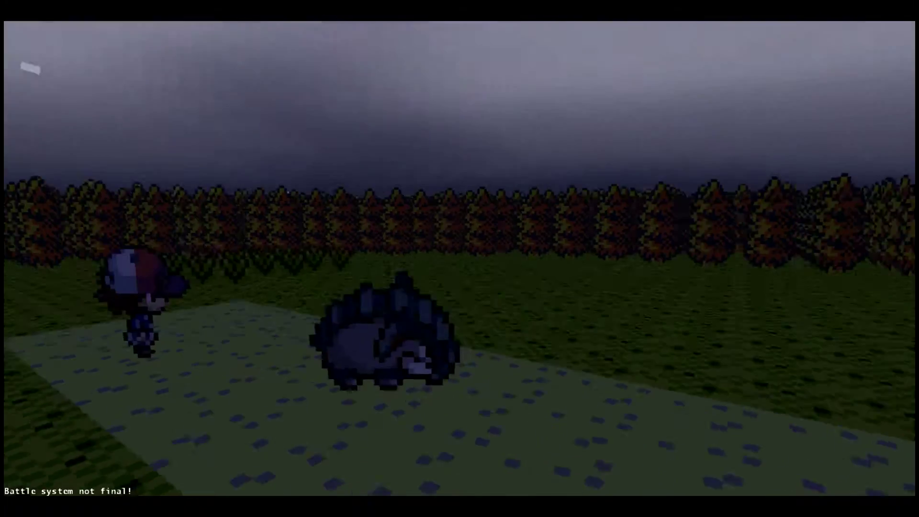
Slam Sandshrew again until it faints, giving Jillian 234 experience and defeating Spencer
key(Return)
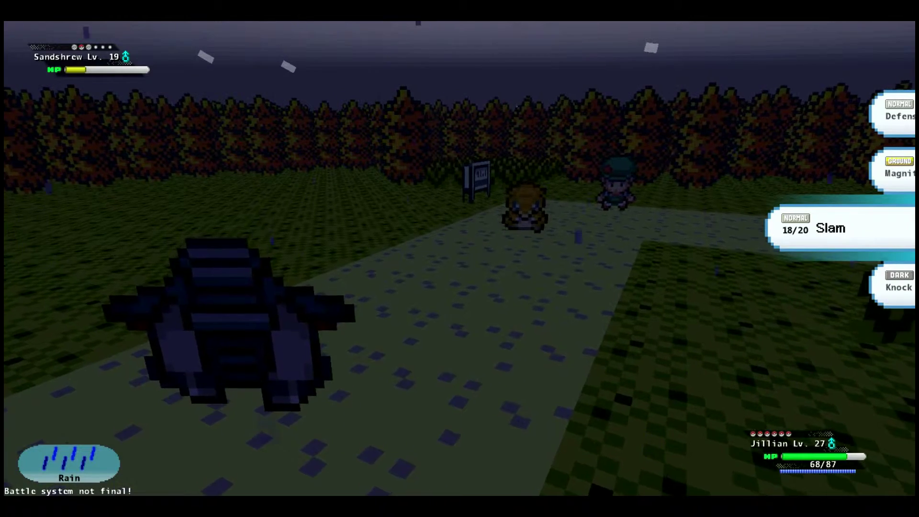
key(Return)
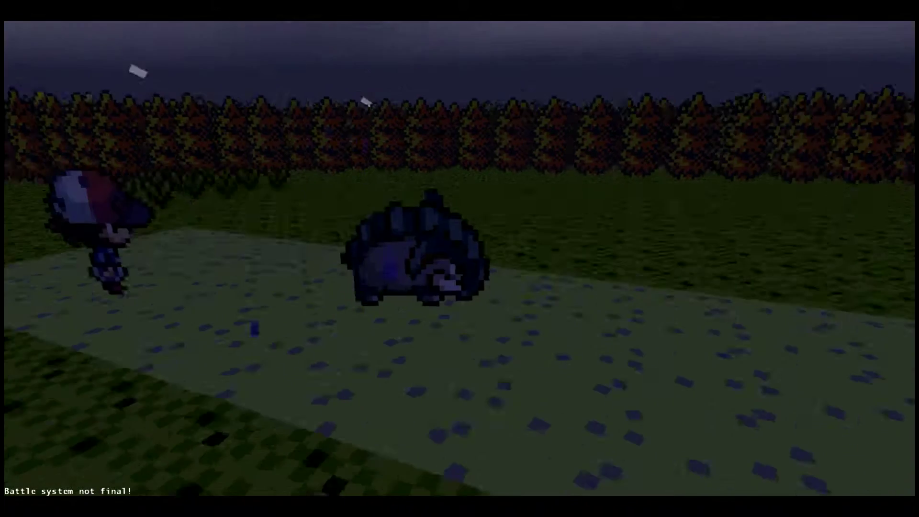
key(Return)
key(Return)
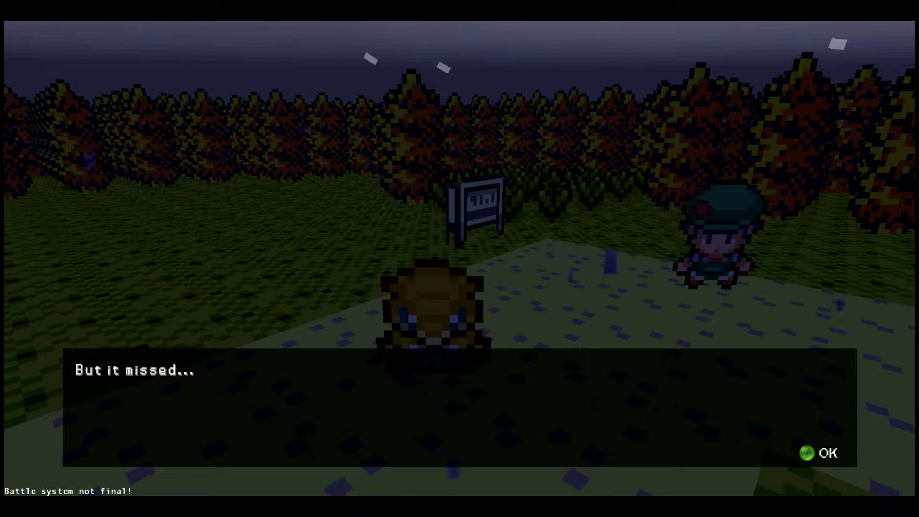
key(Return)
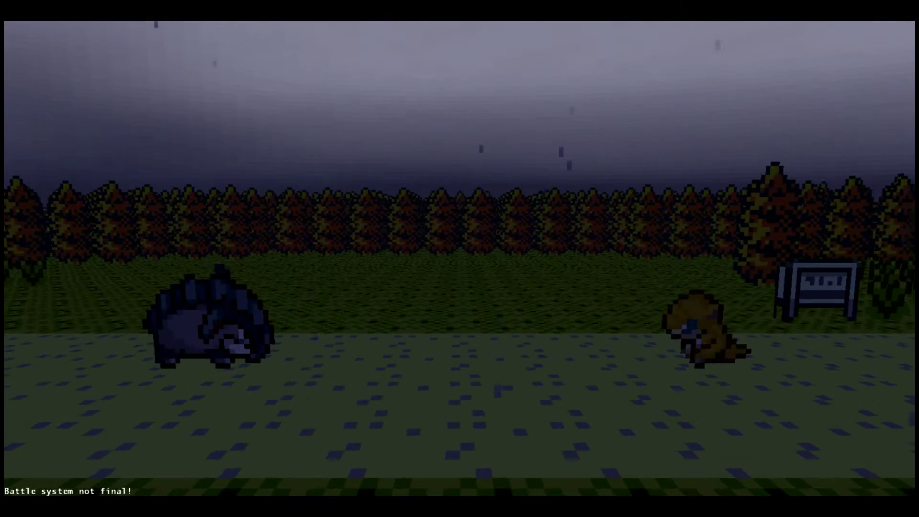
key(Return)
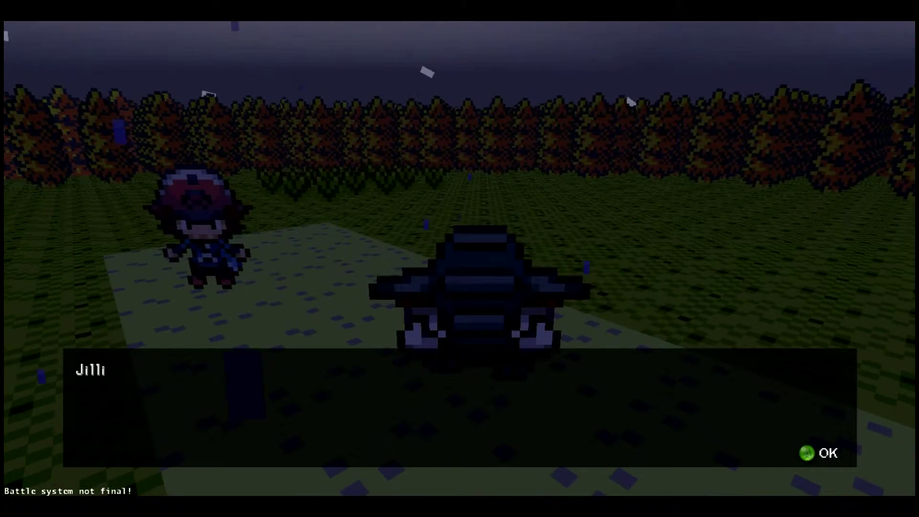
key(Return)
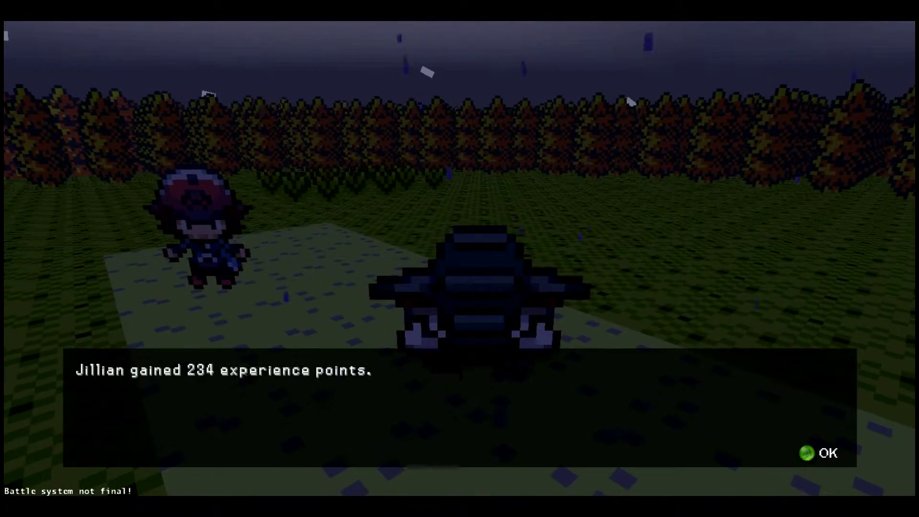
key(Return)
key(Return)
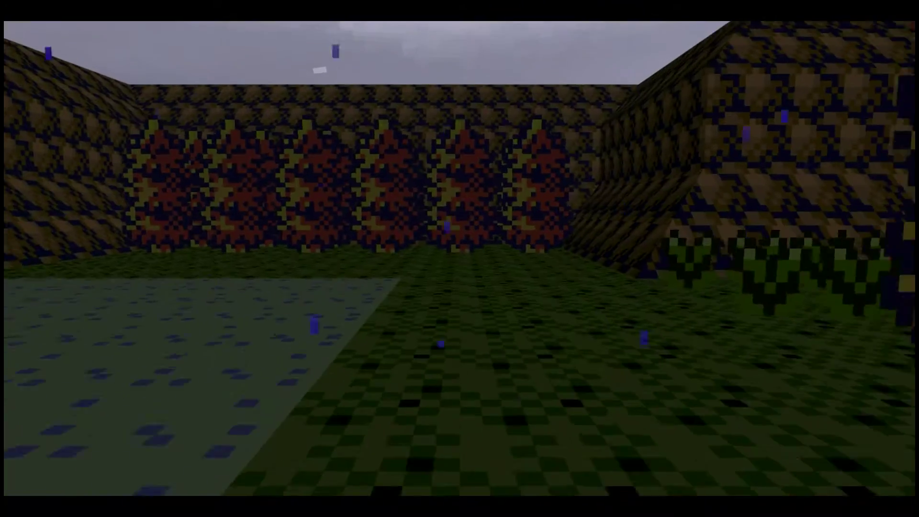
Walk along the tall-grass path until a wild Voltorb appears
key(Right)
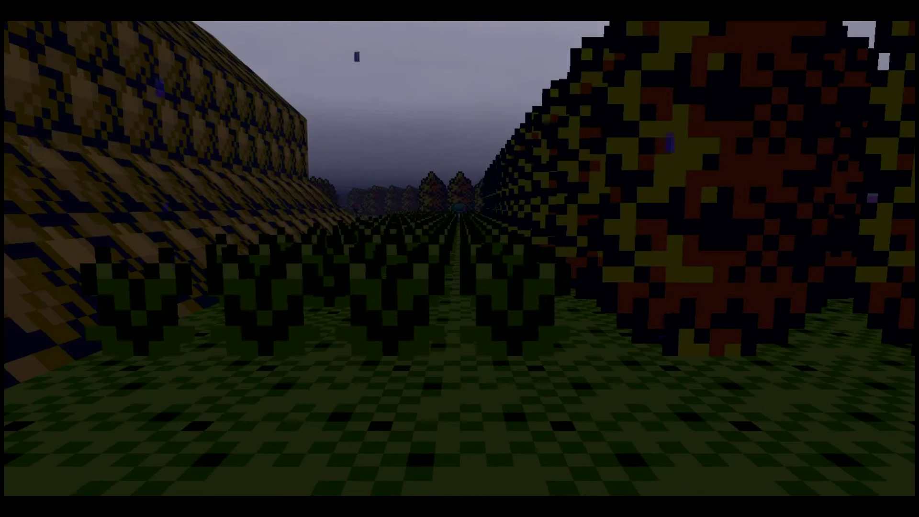
key(Up)
key(Up)
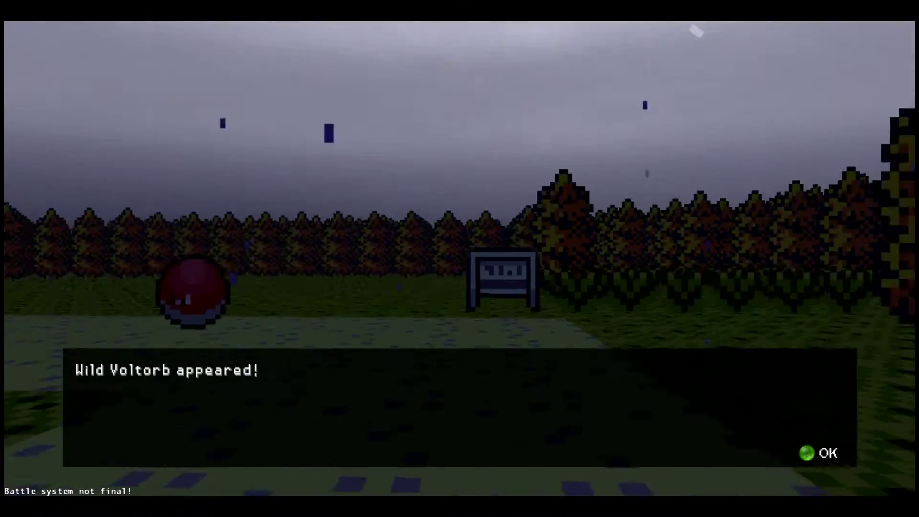
Send out SexyBeasttheMusical and hit the wild Voltorb with Mega Drain despite its Eerie Impulse
key(Return)
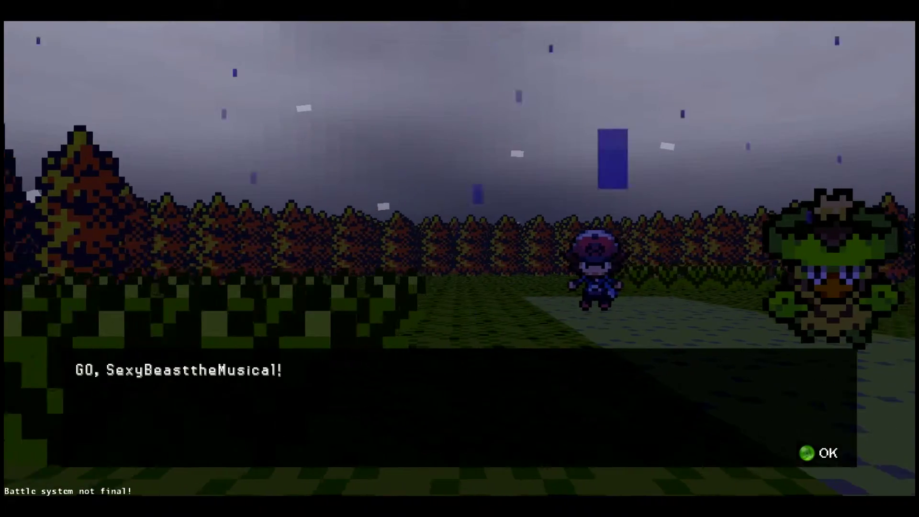
key(Return)
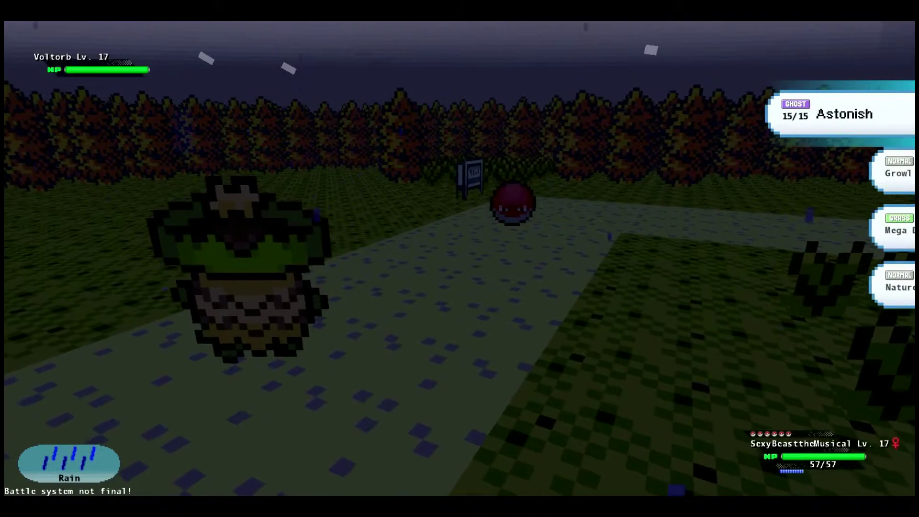
key(Down)
key(Return)
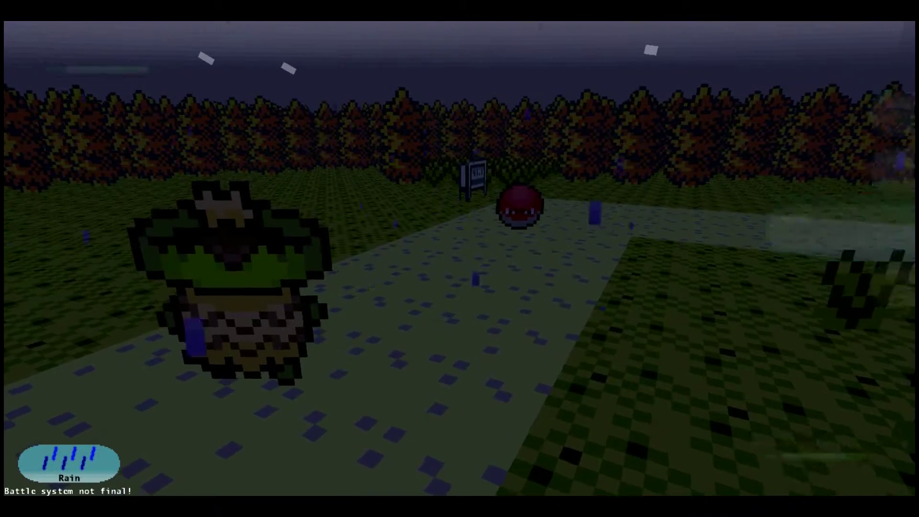
key(Return)
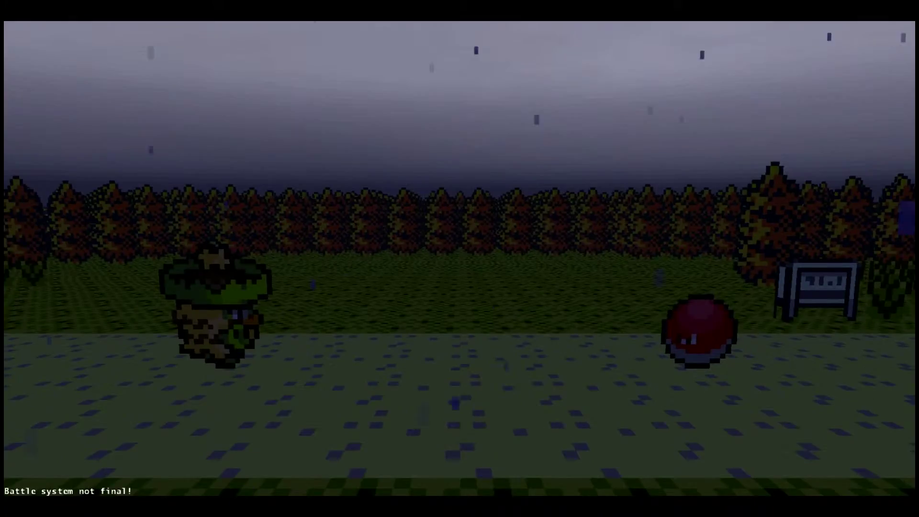
key(Return)
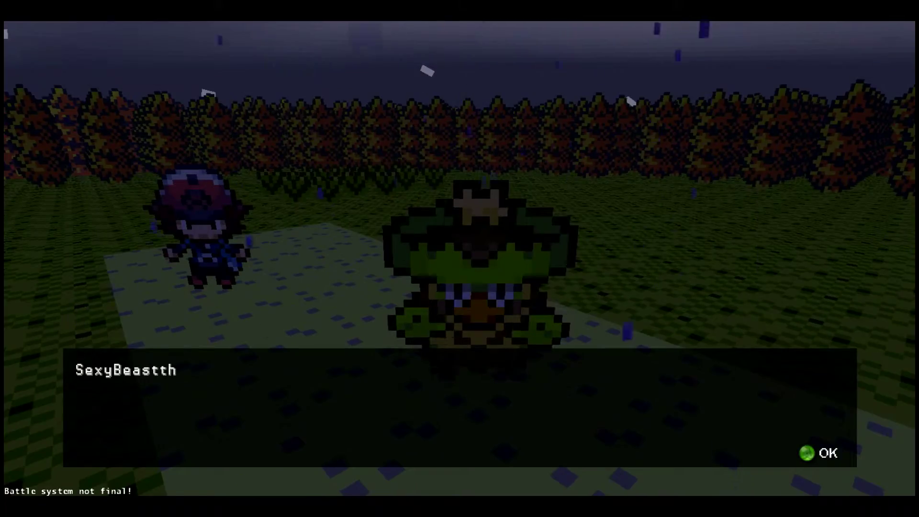
key(Return)
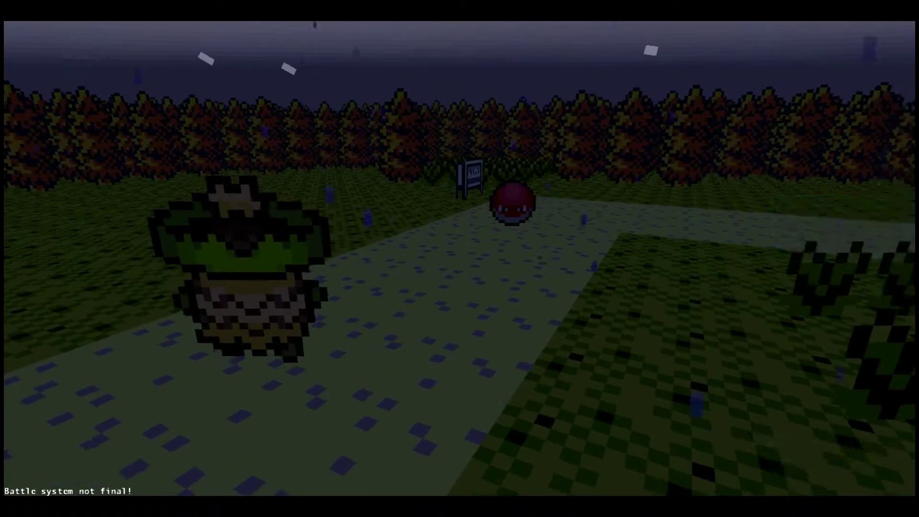
key(Return)
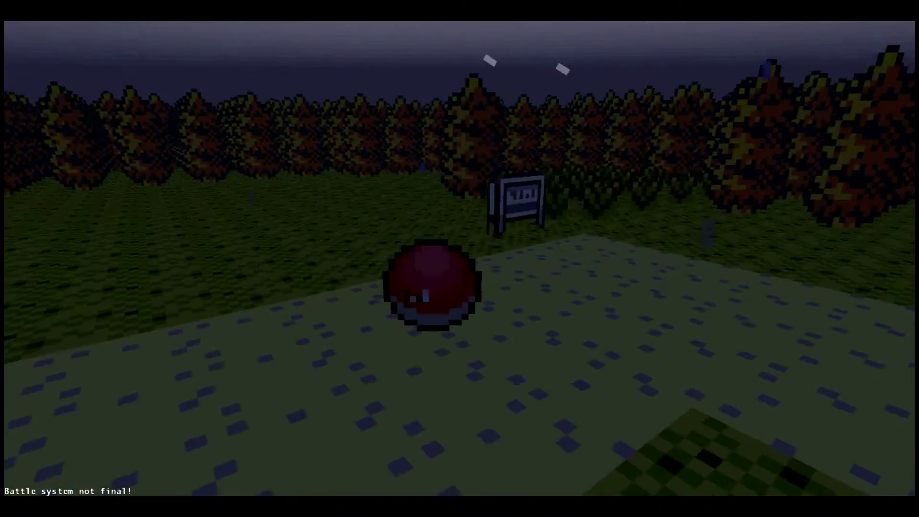
key(Return)
key(Return)
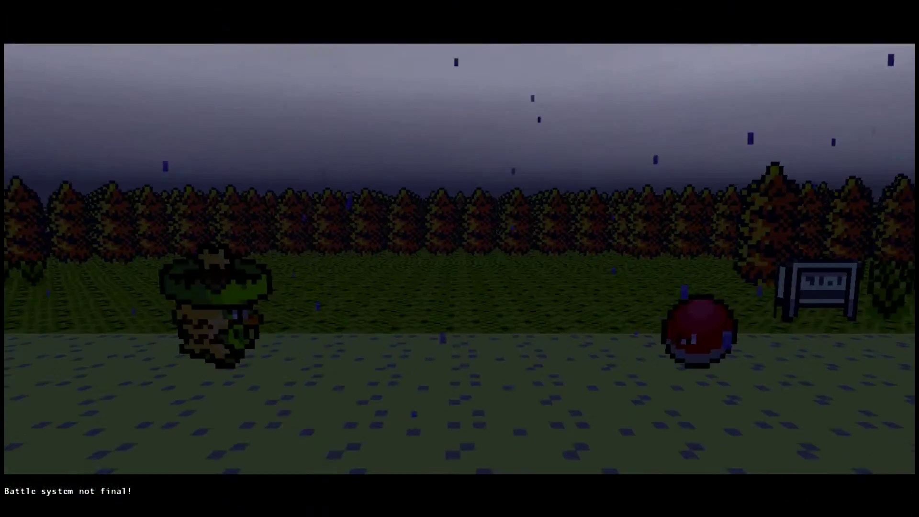
Throw three Poké Balls at Voltorb, using Mega Drain between throws, until it is caught
click(897, 230)
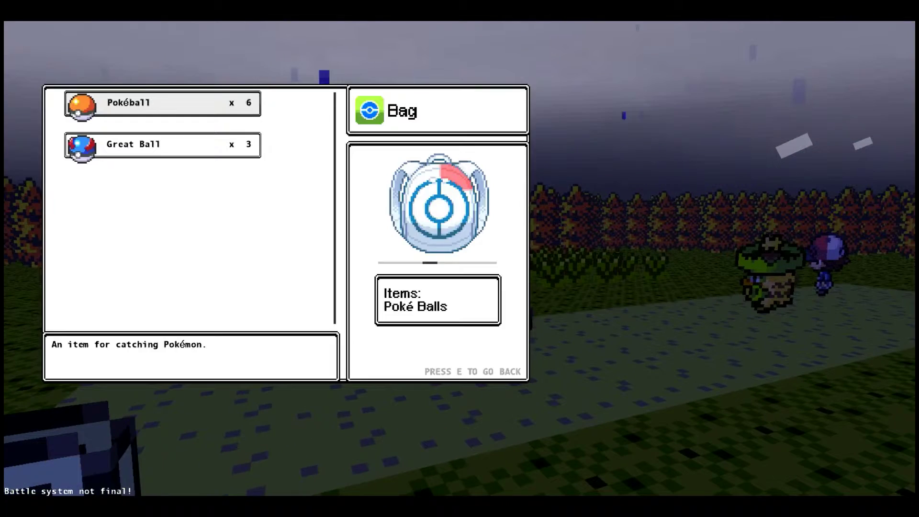
click(162, 102)
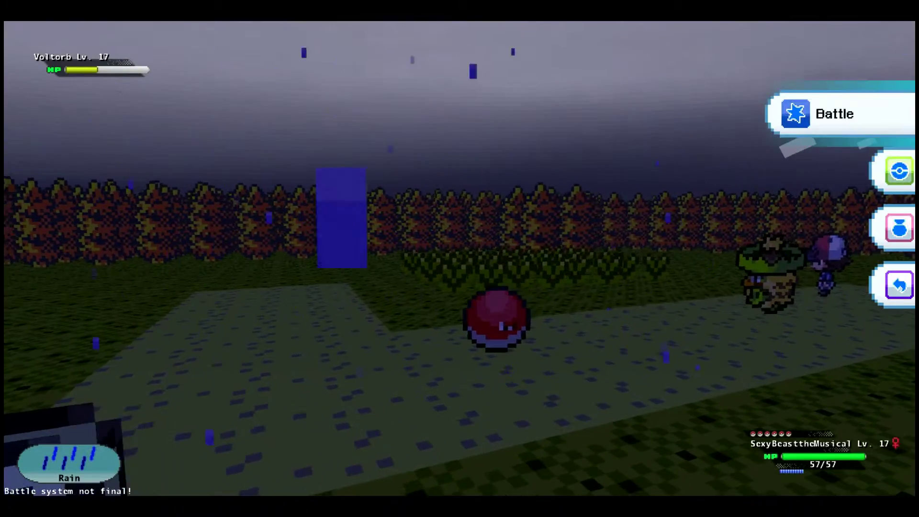
key(Return)
key(Return)
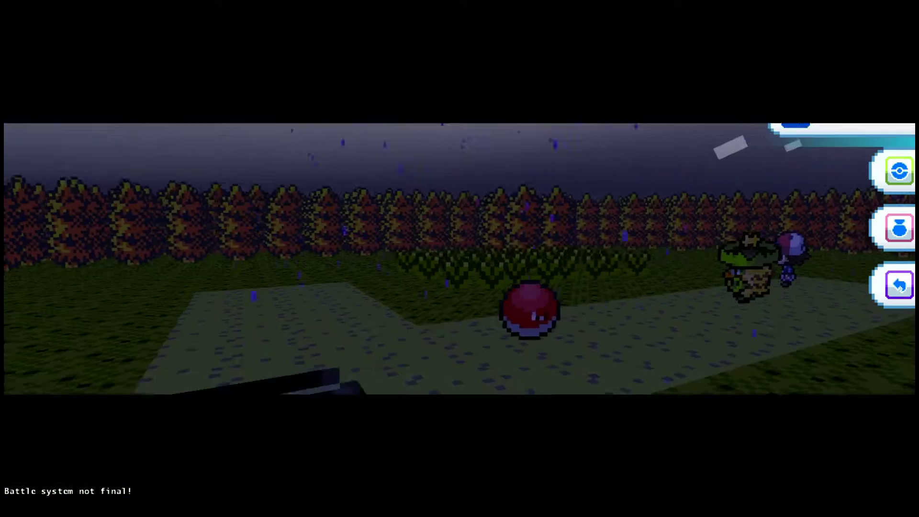
key(Down)
key(Down)
key(Return)
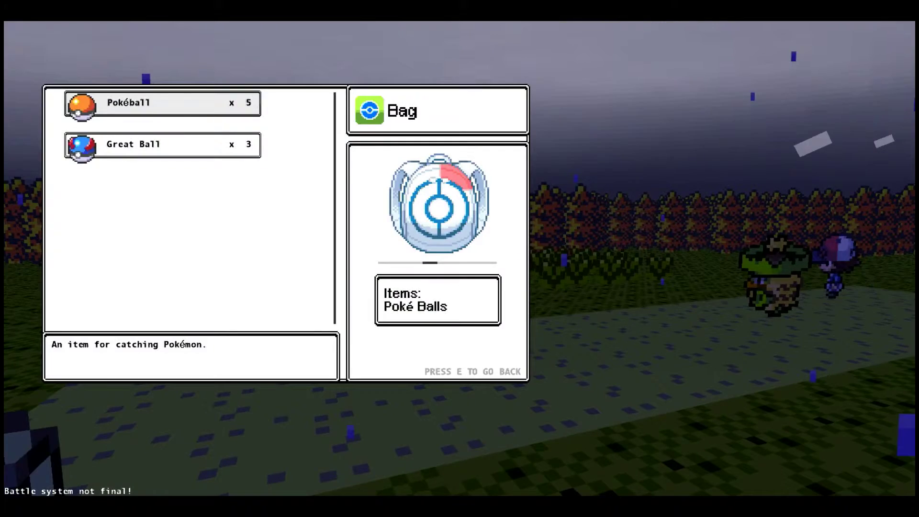
key(Return)
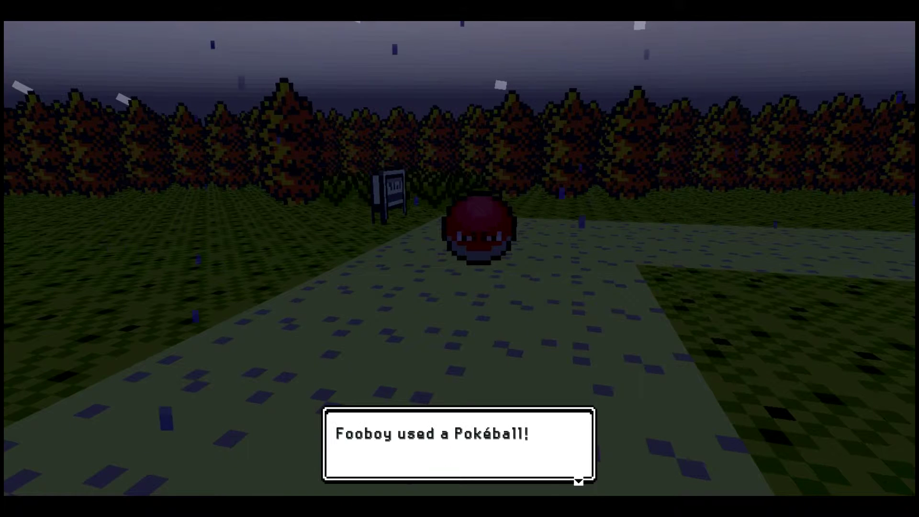
key(Return)
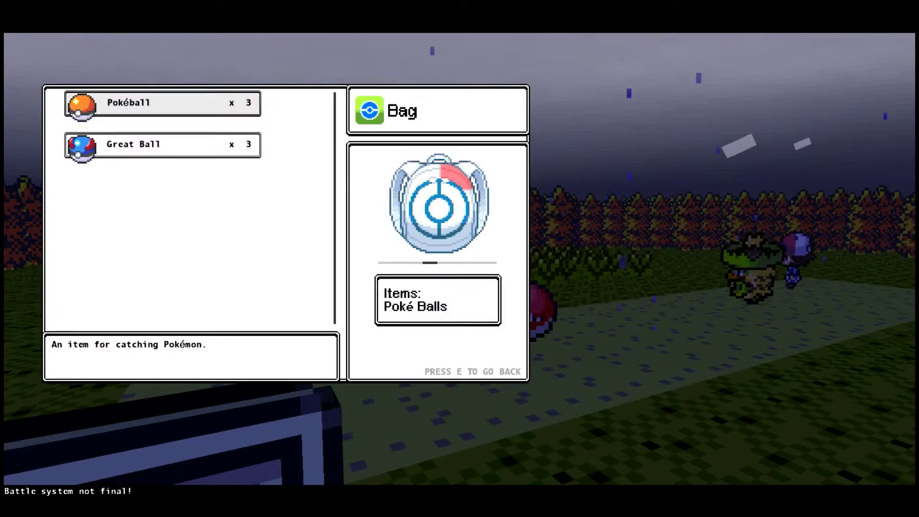
key(Return)
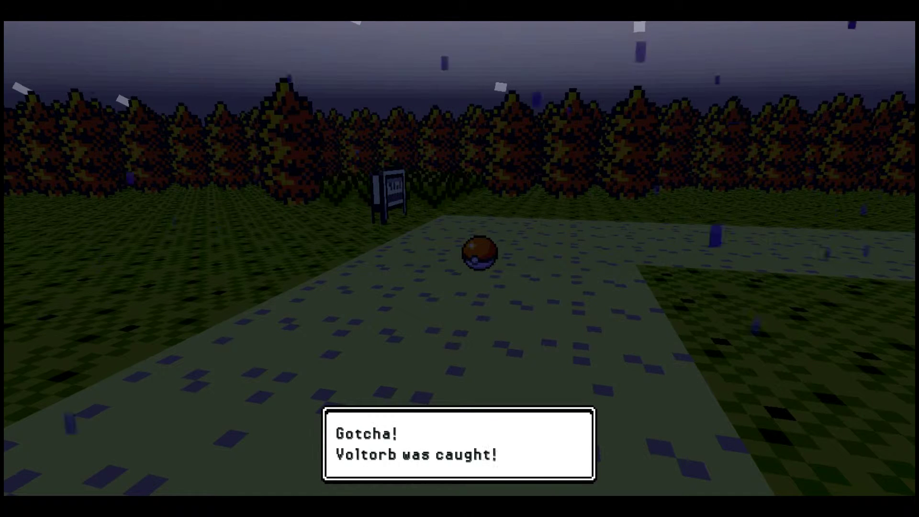
Nickname the caught Voltorb 'Vultron' and send it to BOX 1
key(Return)
text(Vultron)
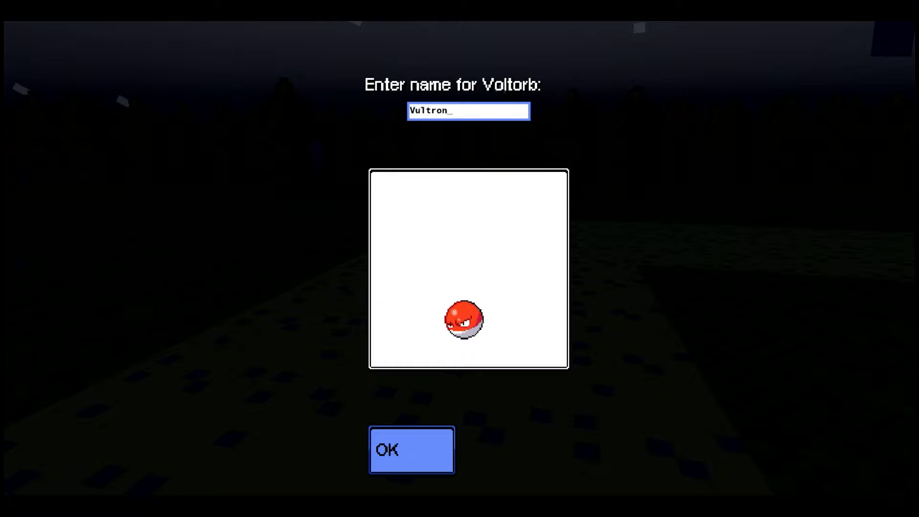
key(Return)
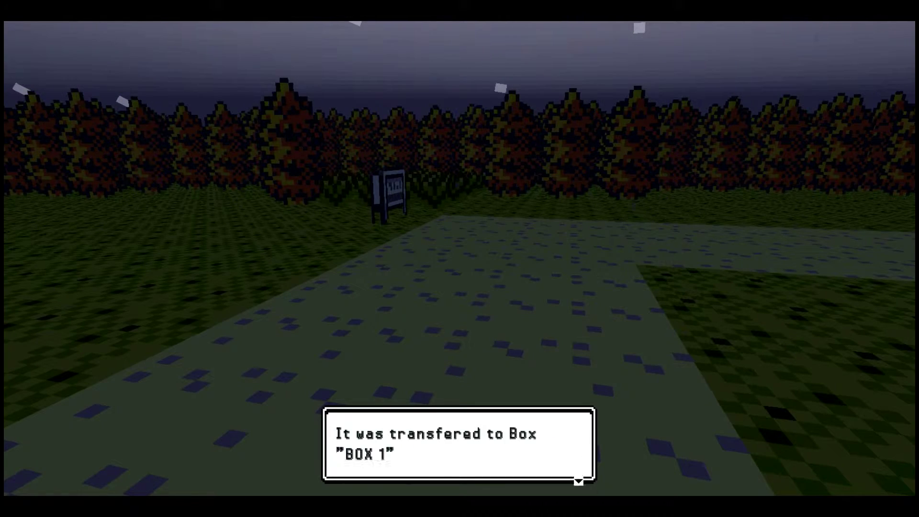
key(Return)
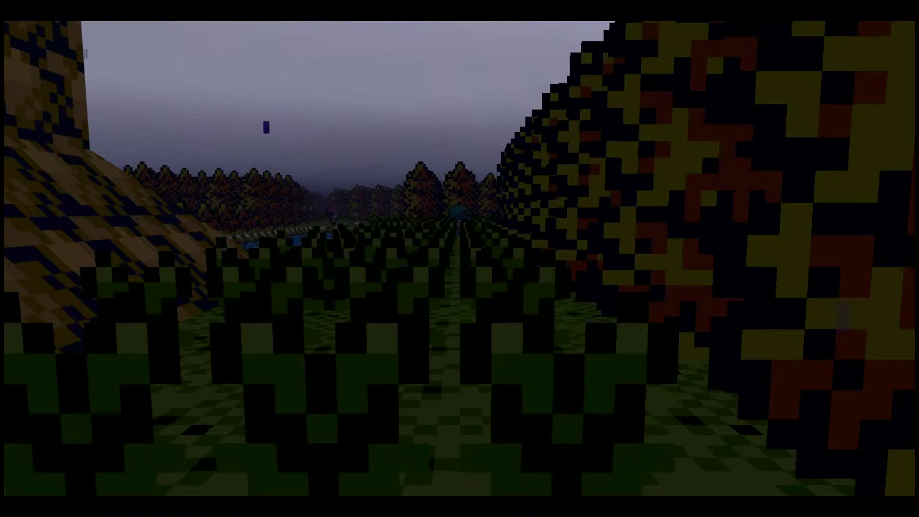
Look around, then walk forward through the tall grass until a wild encounter starts
key(Left)
key(Right)
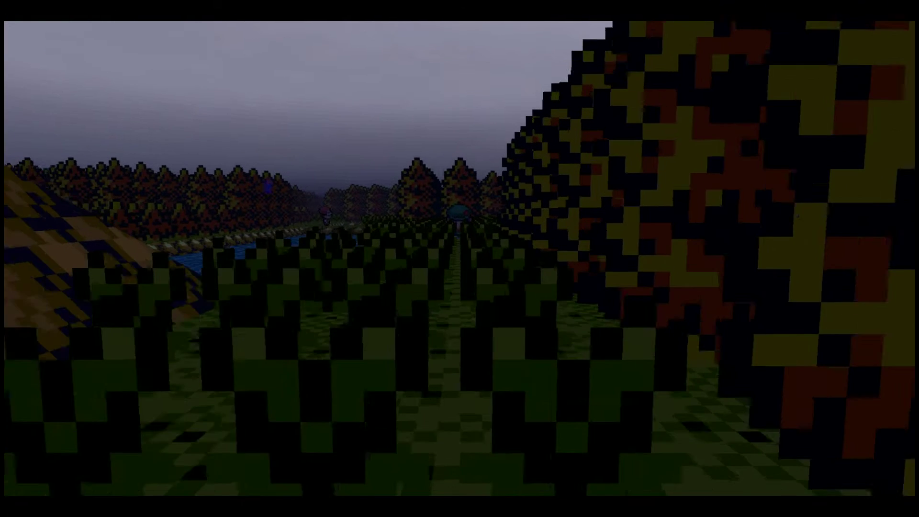
key(Up)
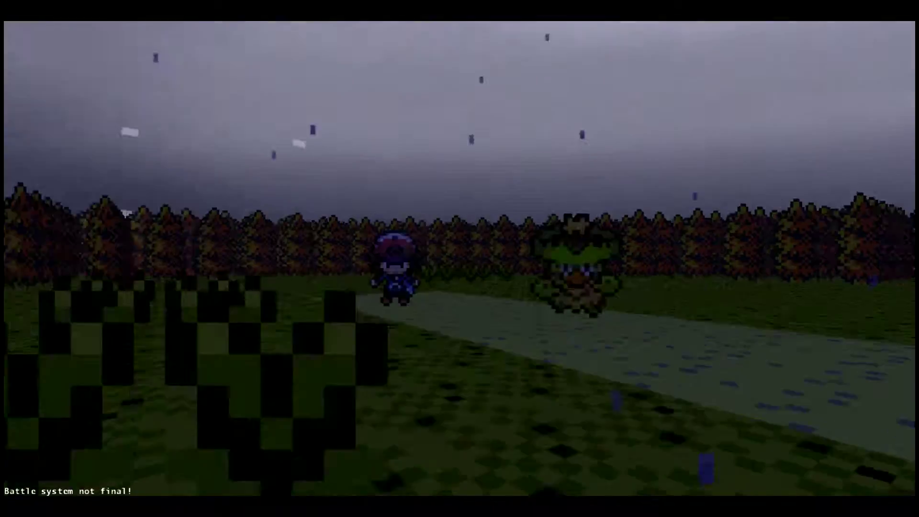
Hit the wild Level 18 Croconaw with a super-effective Mega Drain
key(Return)
key(Return)
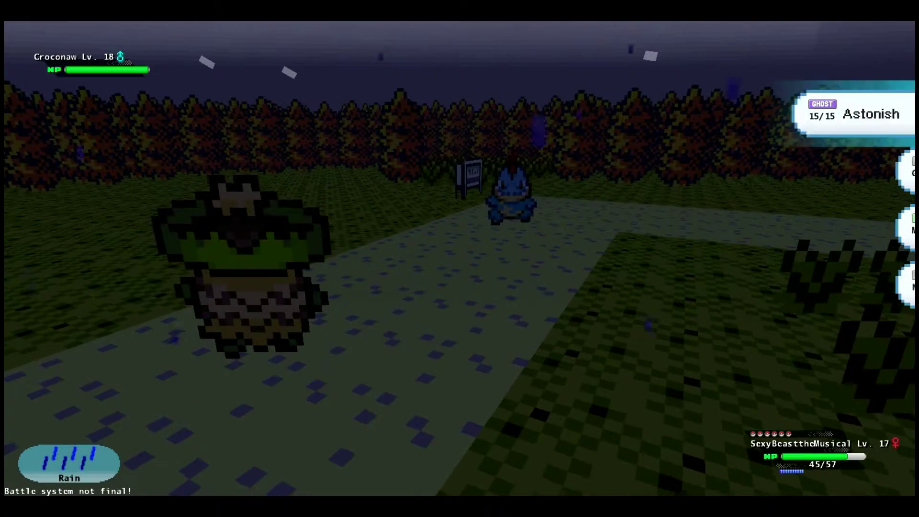
key(Down)
key(Down)
key(Return)
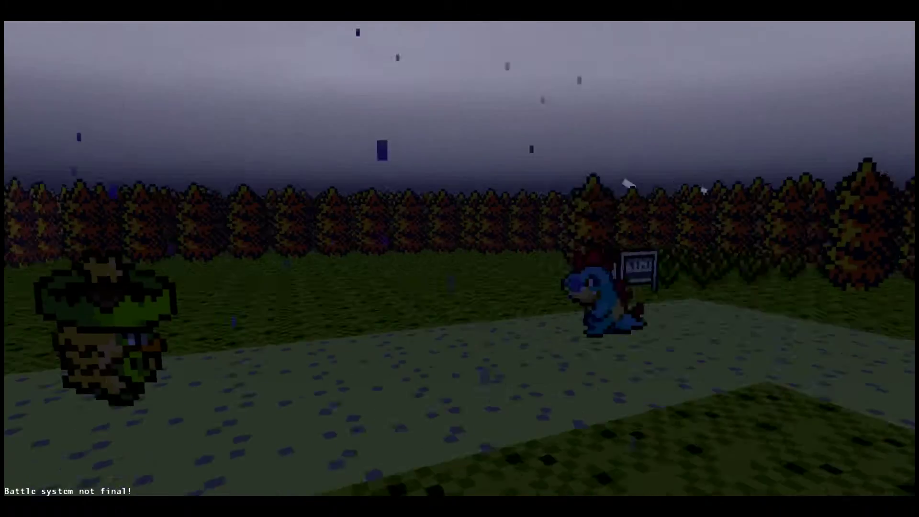
key(Return)
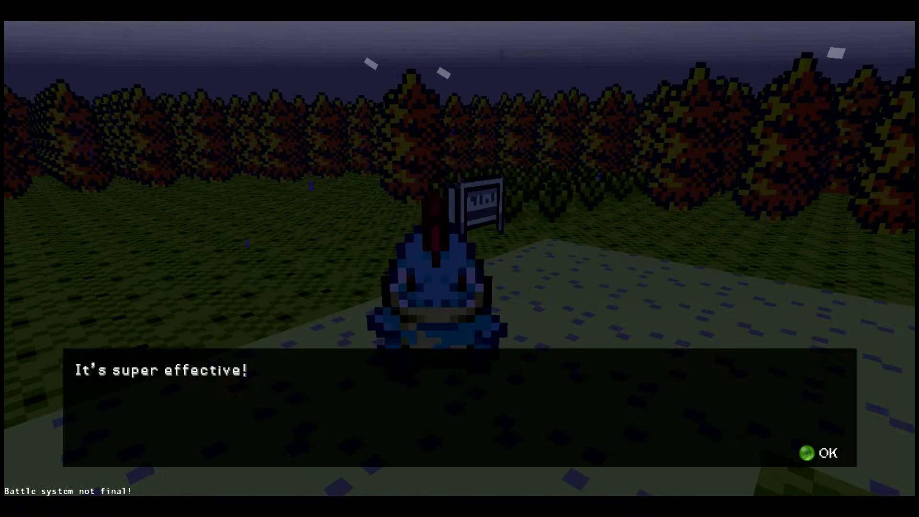
key(Return)
Knock out Croconaw with a second Mega Drain
key(Return)
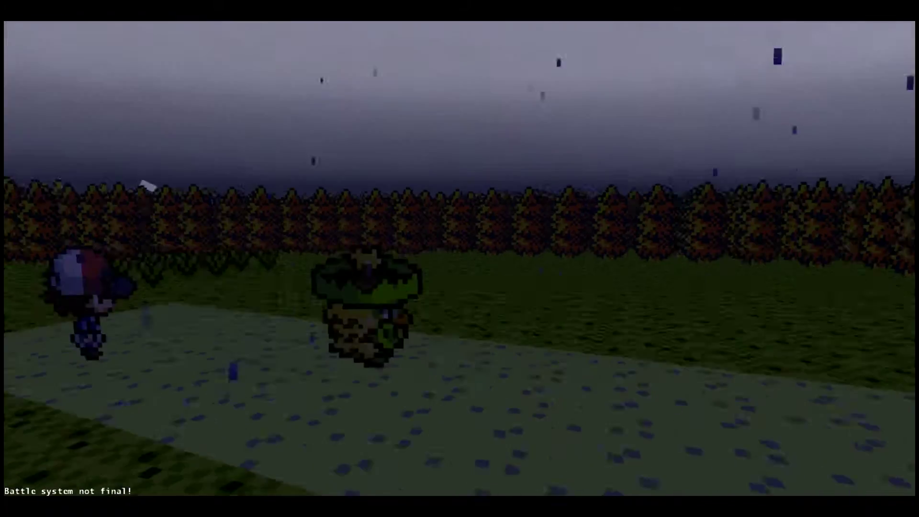
key(Return)
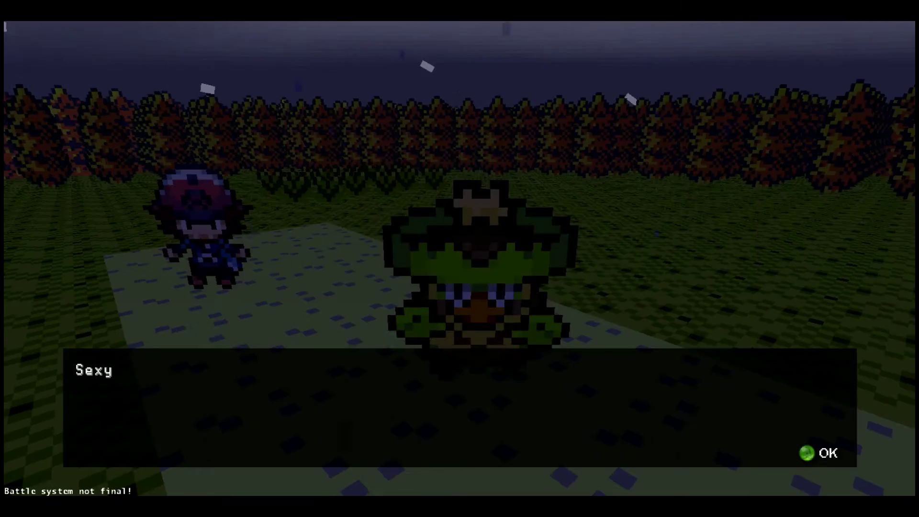
key(Return)
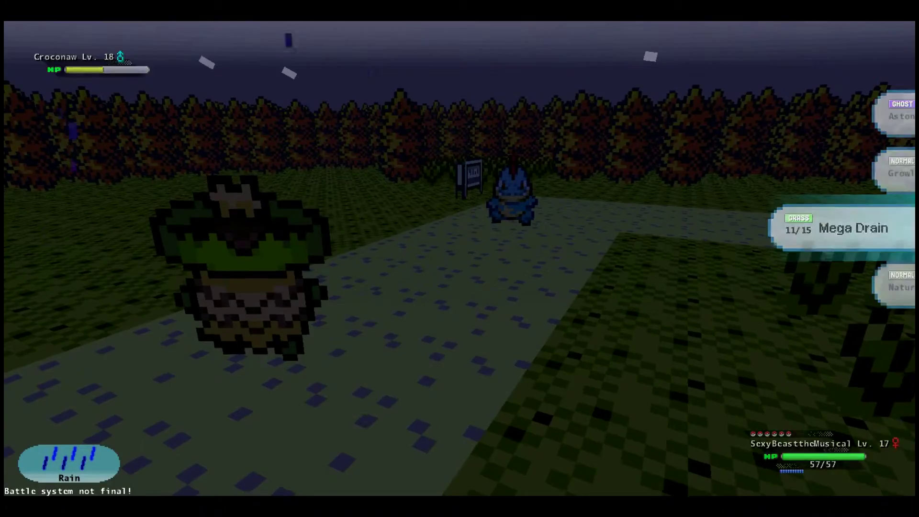
key(Return)
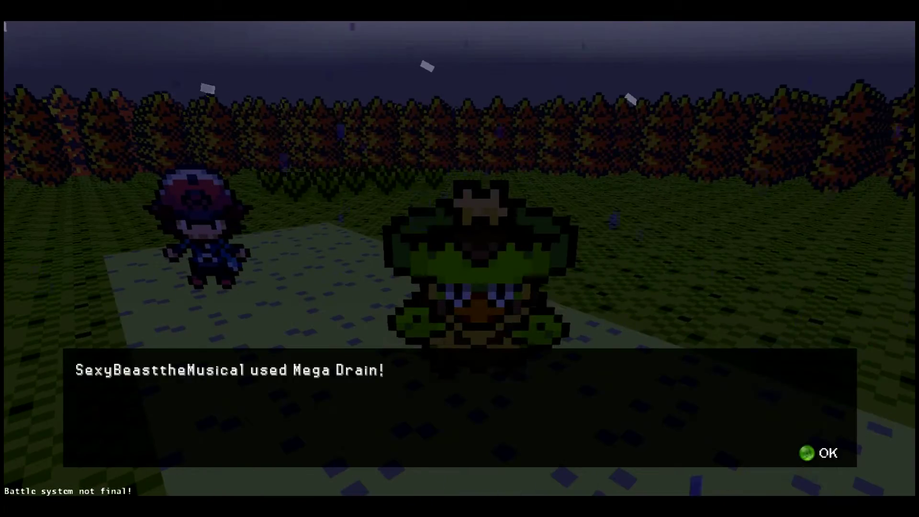
key(Return)
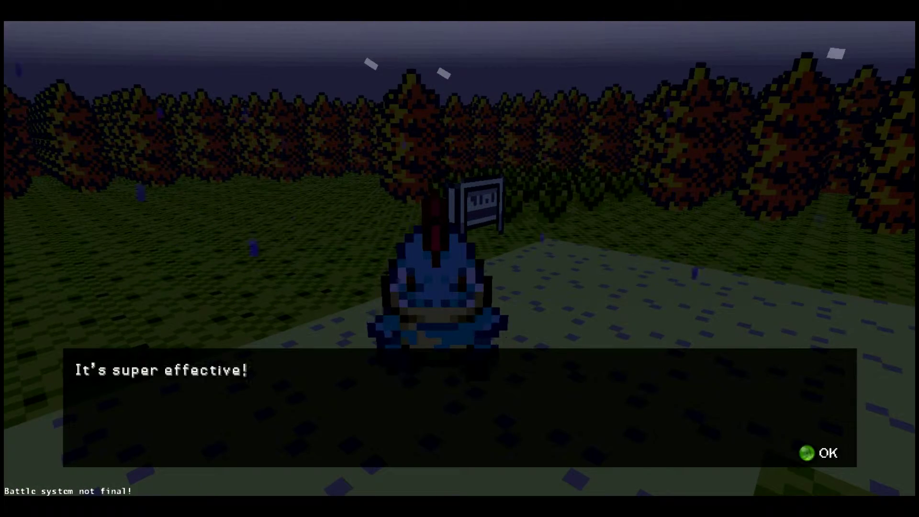
key(Return)
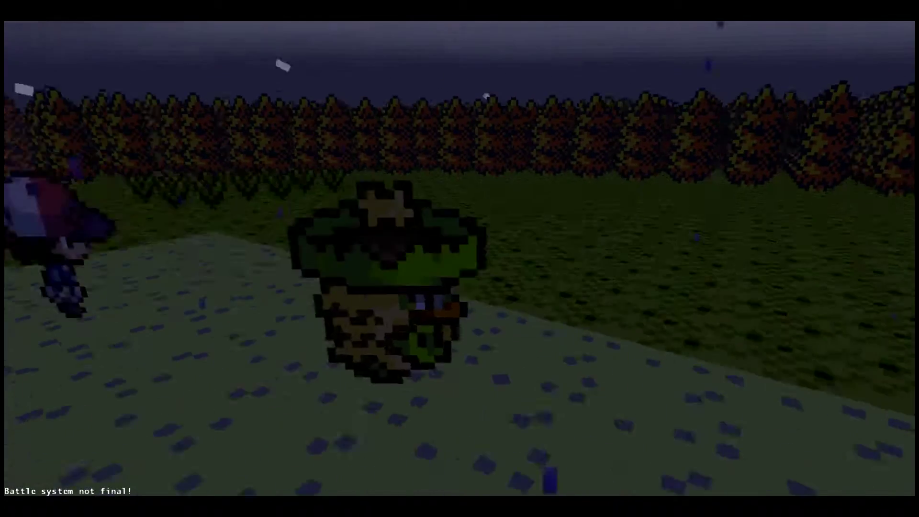
key(Return)
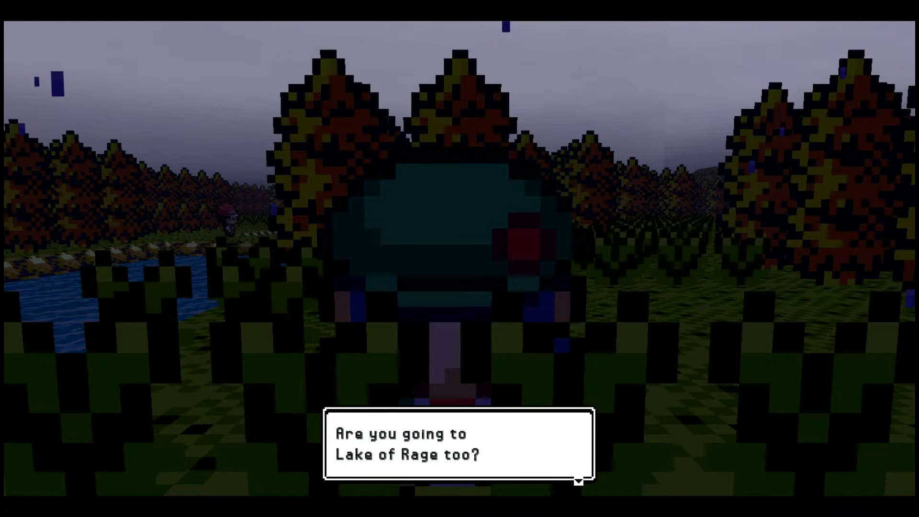
Finish Picnicker Tiffany's dialogue so her trainer battle begins
key(Return)
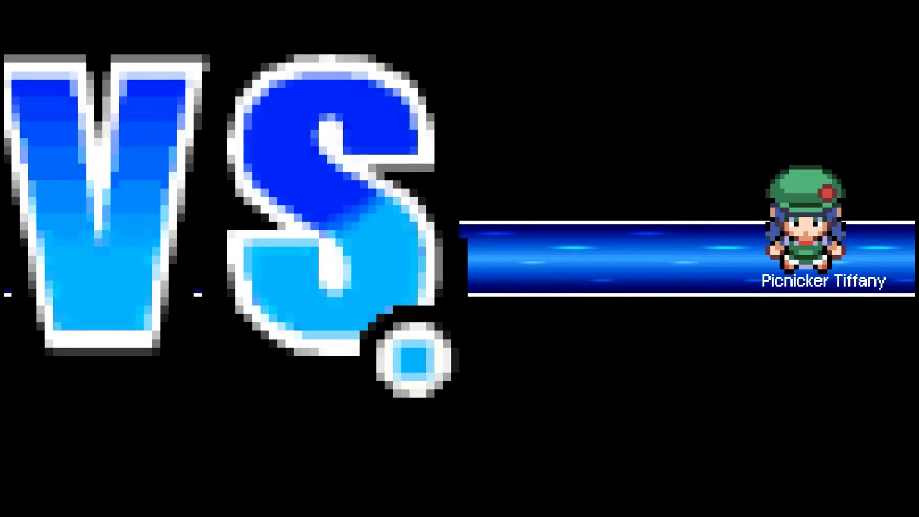
Attack Tiffany's level 22 Clefairy with Mega Drain
key(Return)
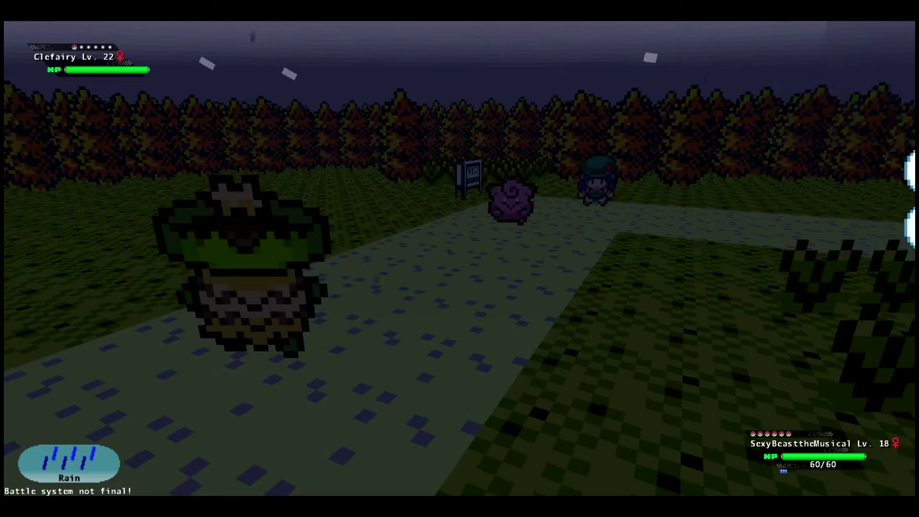
key(Down)
key(Down)
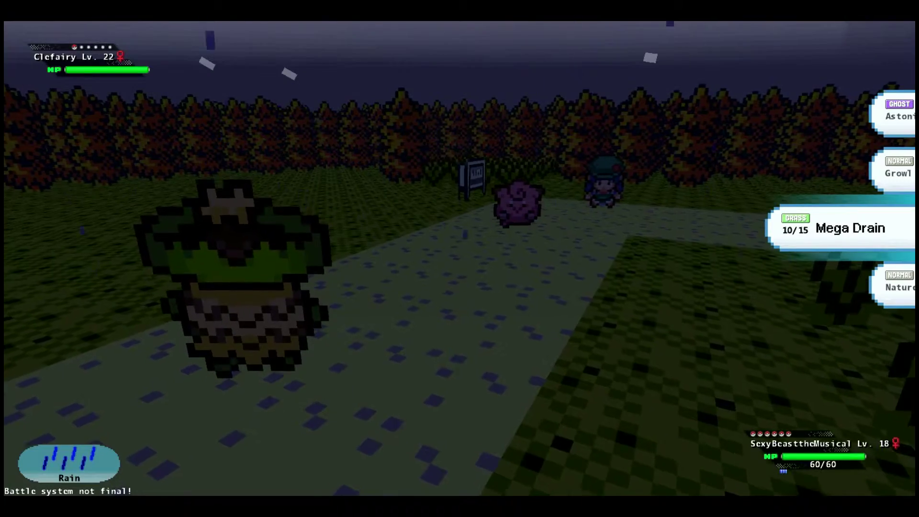
key(Return)
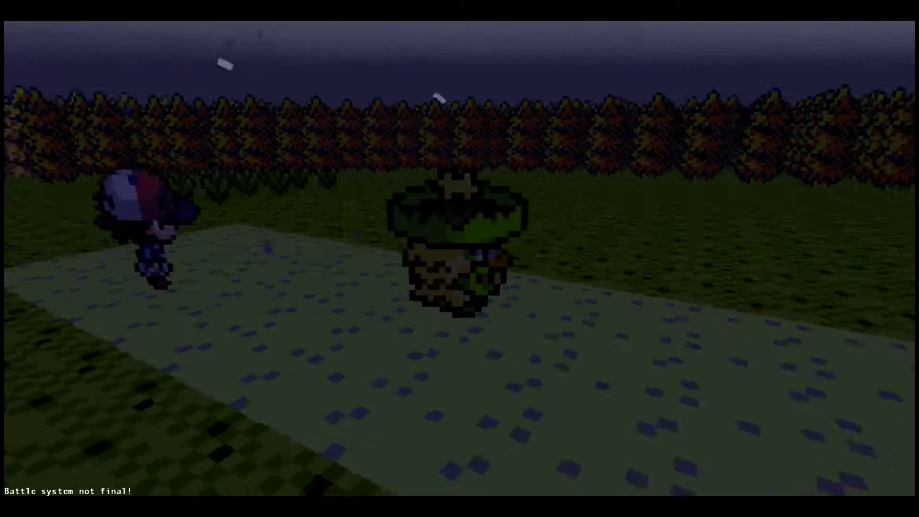
key(Return)
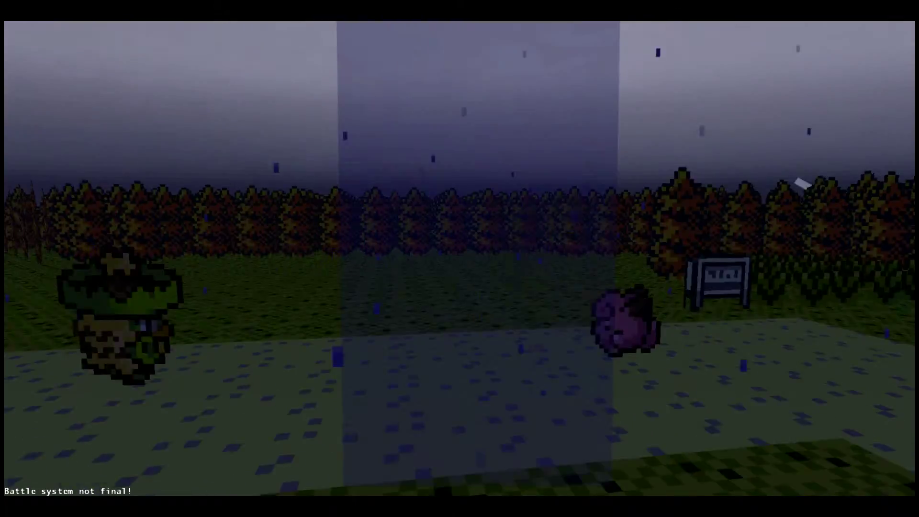
key(Return)
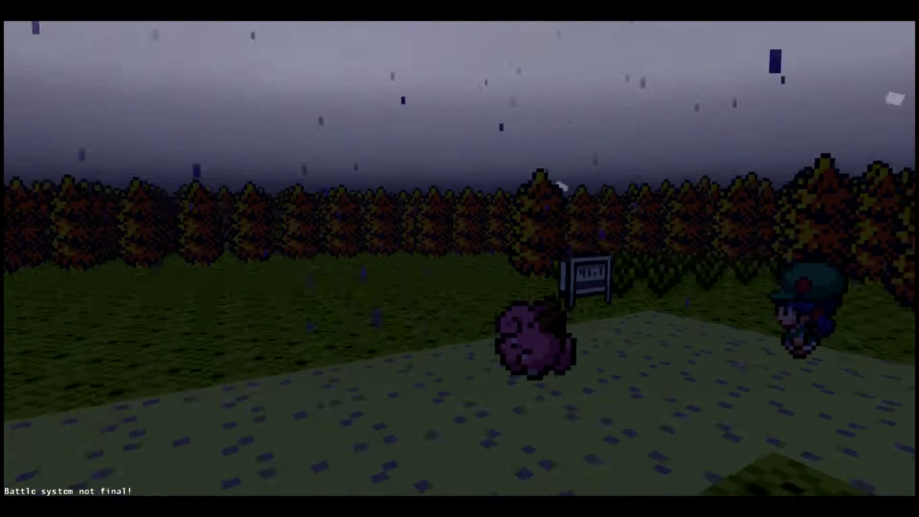
Switch Duplan into the battle, where Clefairy puts it to sleep
key(Return)
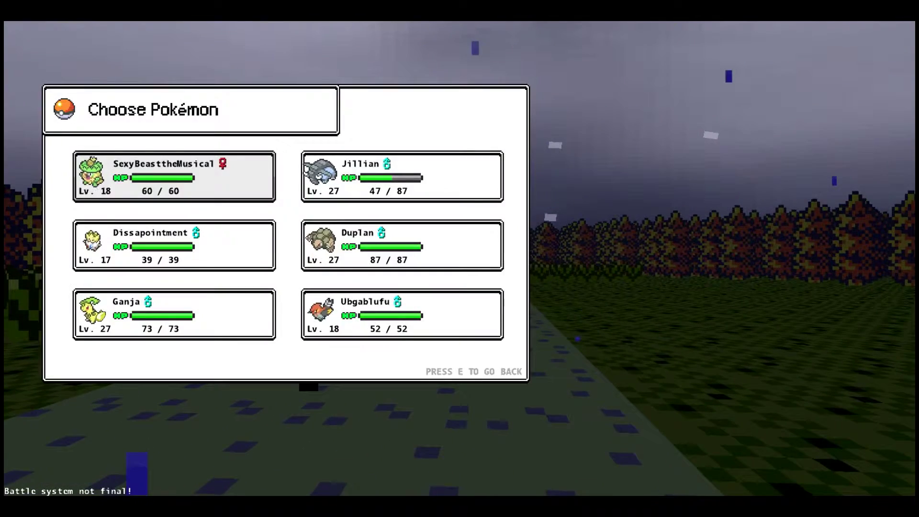
key(Right)
key(Down)
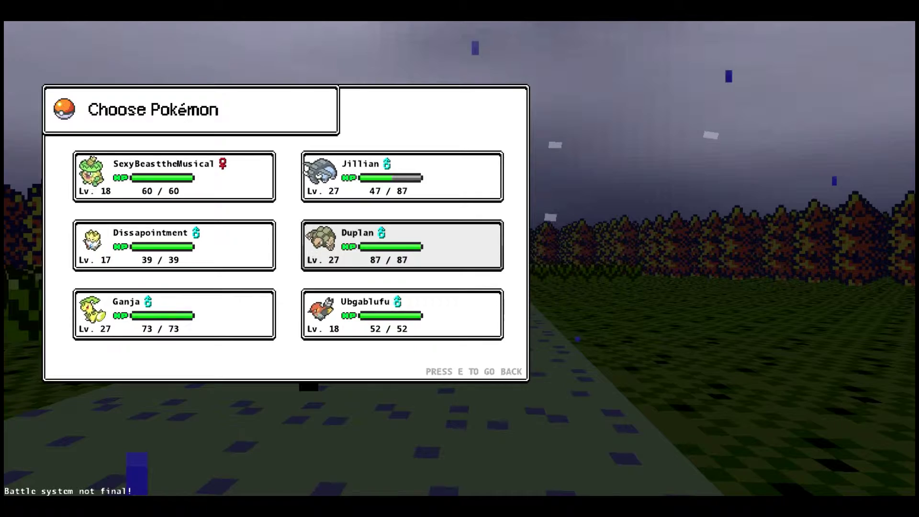
key(Return)
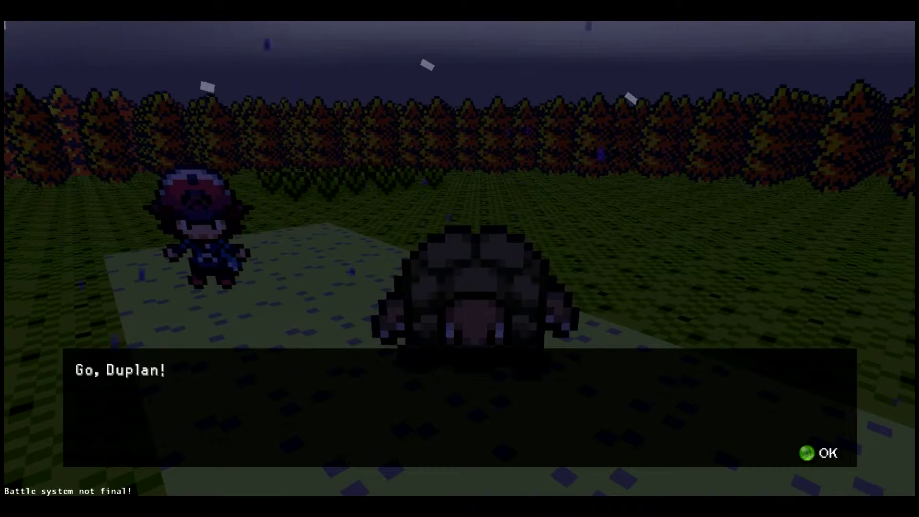
key(Return)
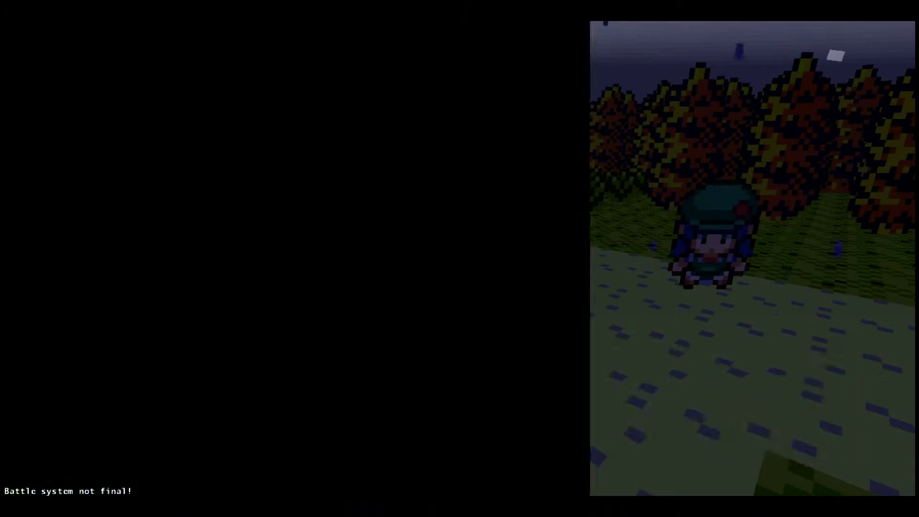
key(Return)
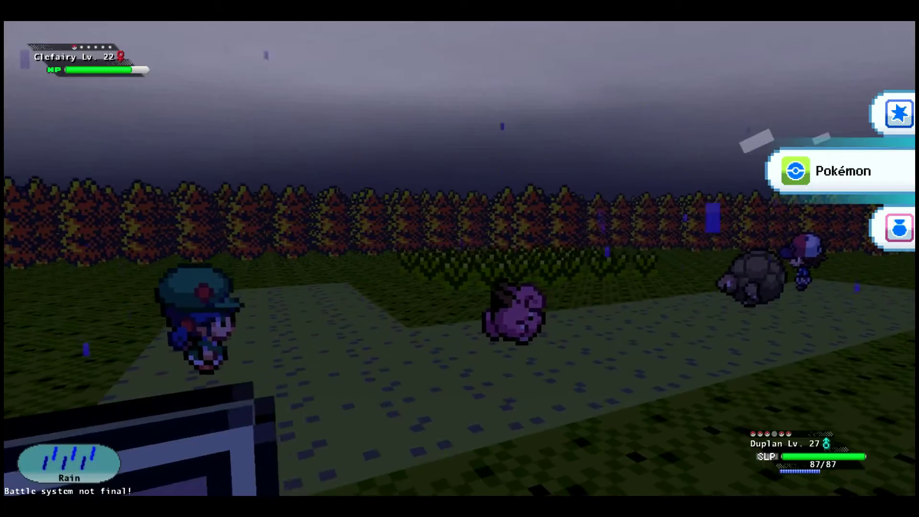
Switch out Duplan and send Ganja into battle
key(Return)
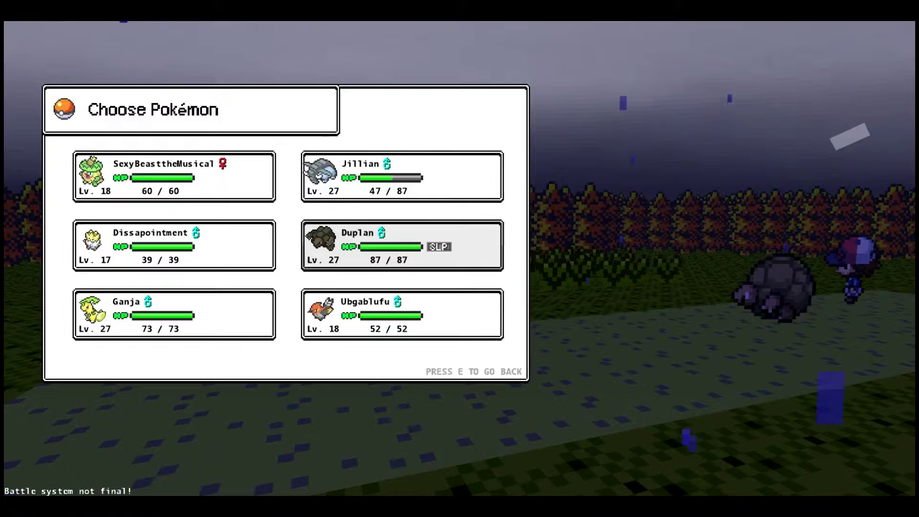
key(Up)
key(Up)
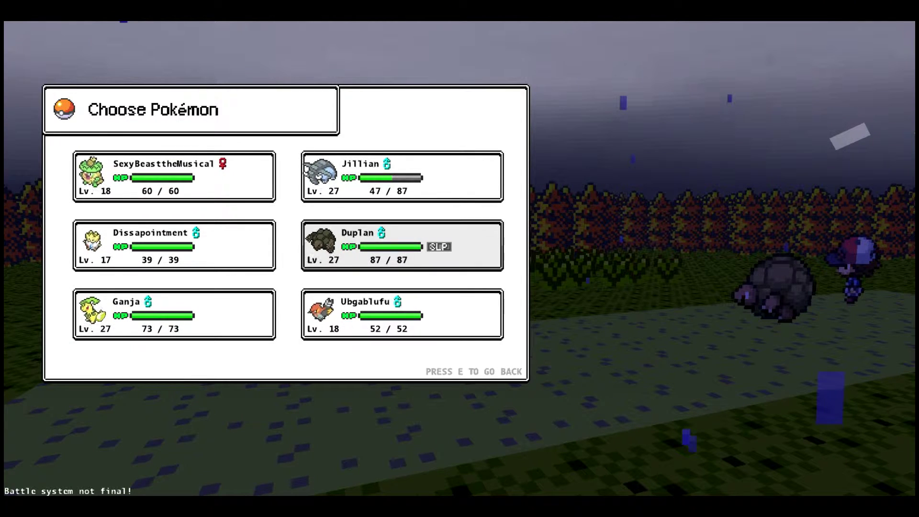
key(Return)
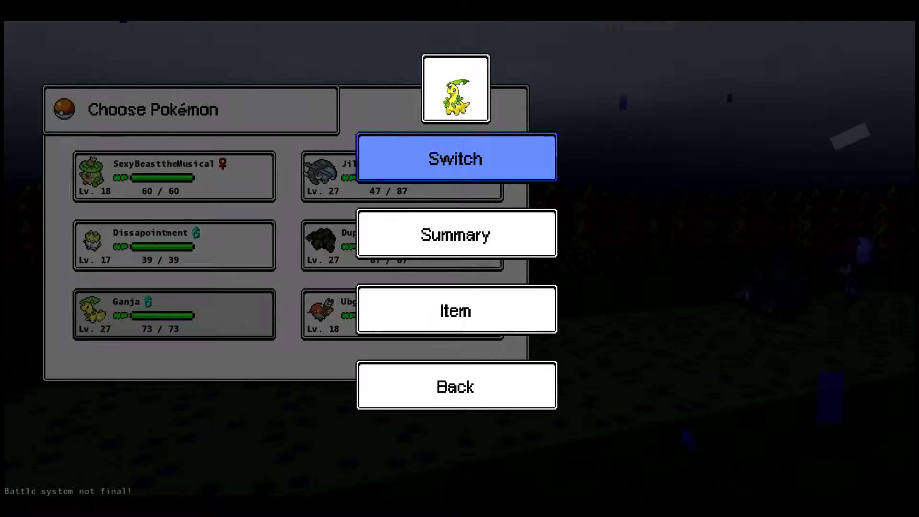
key(Return)
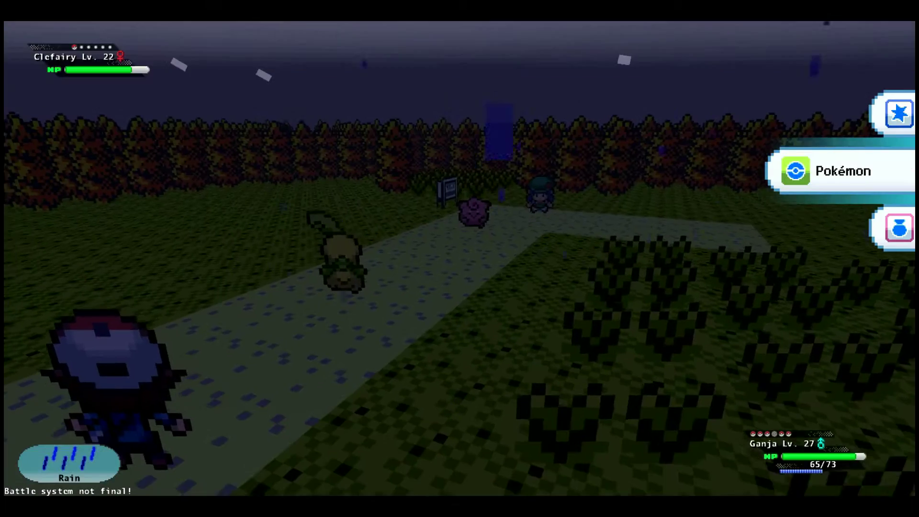
Knock out Clefairy with Ganja's Magical Leaf and collect the experience
key(Up)
key(Return)
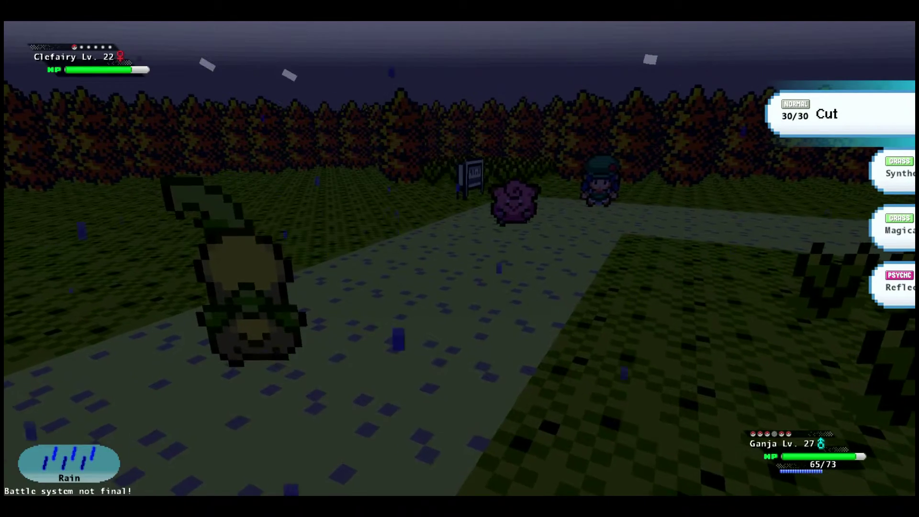
key(Down)
key(Return)
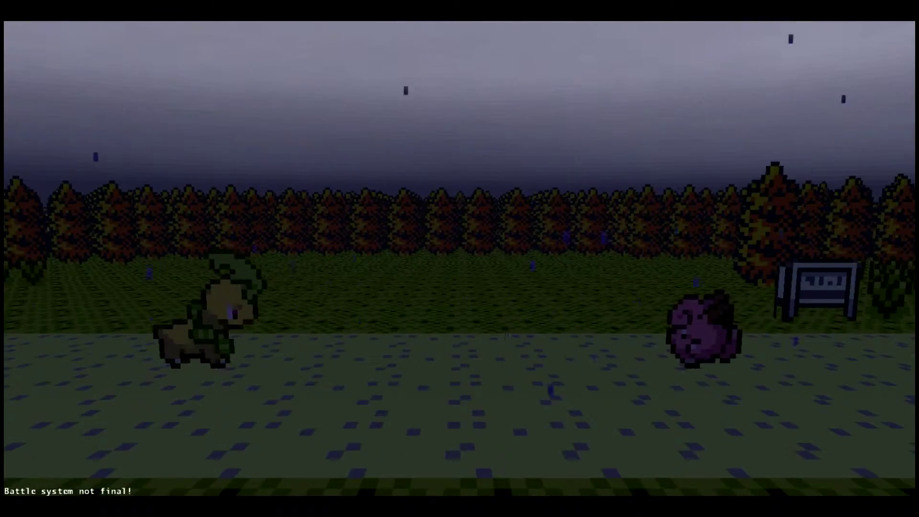
key(Return)
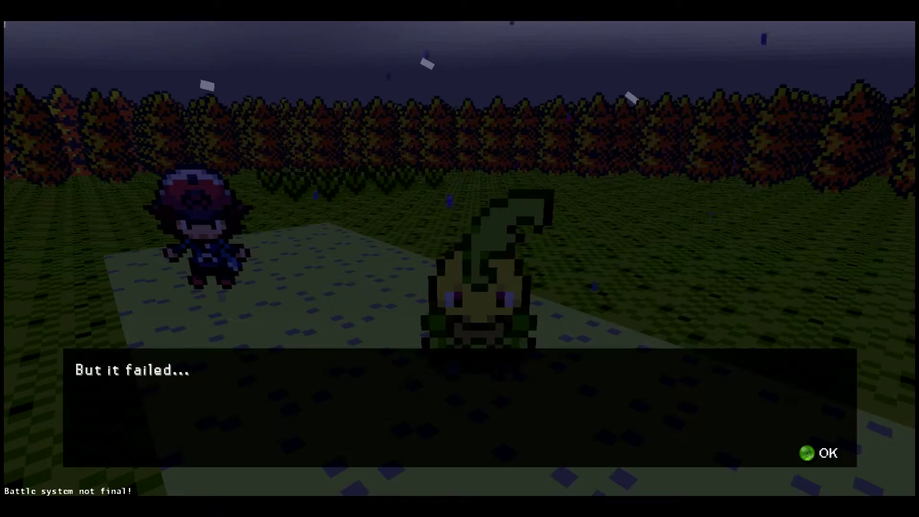
key(Return)
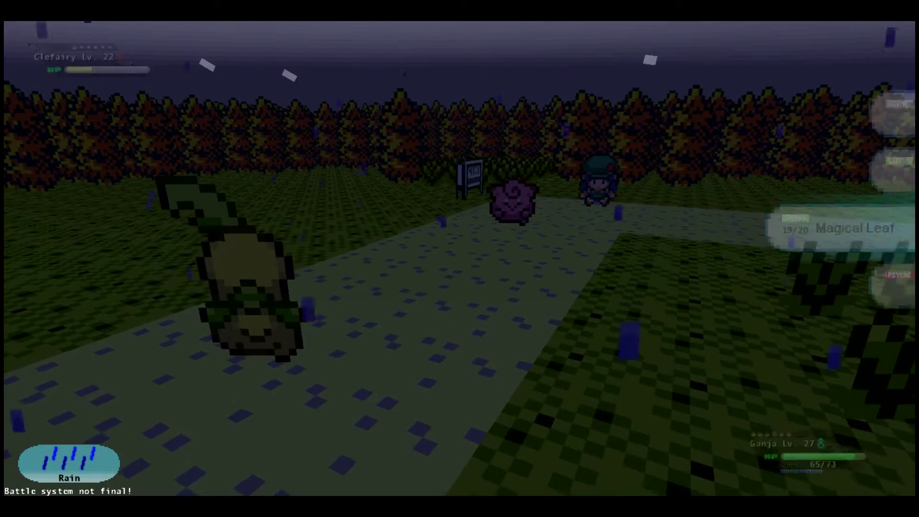
key(Return)
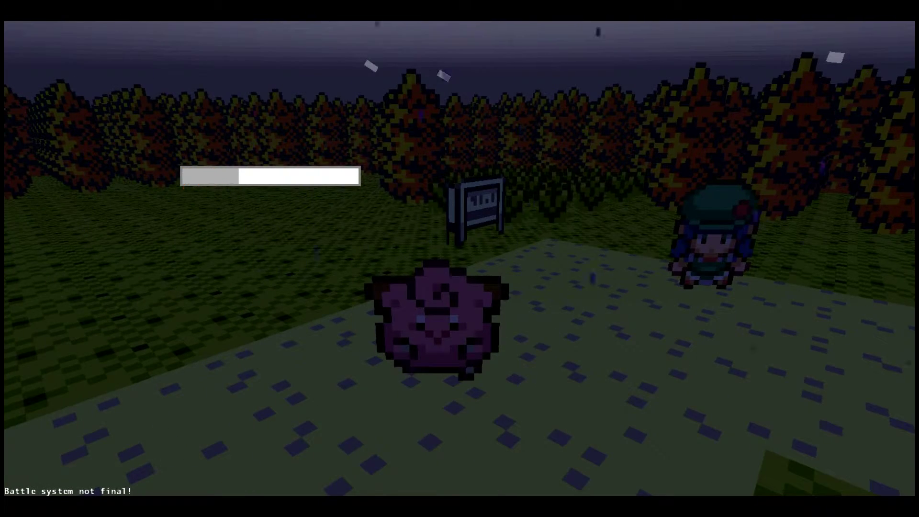
key(Return)
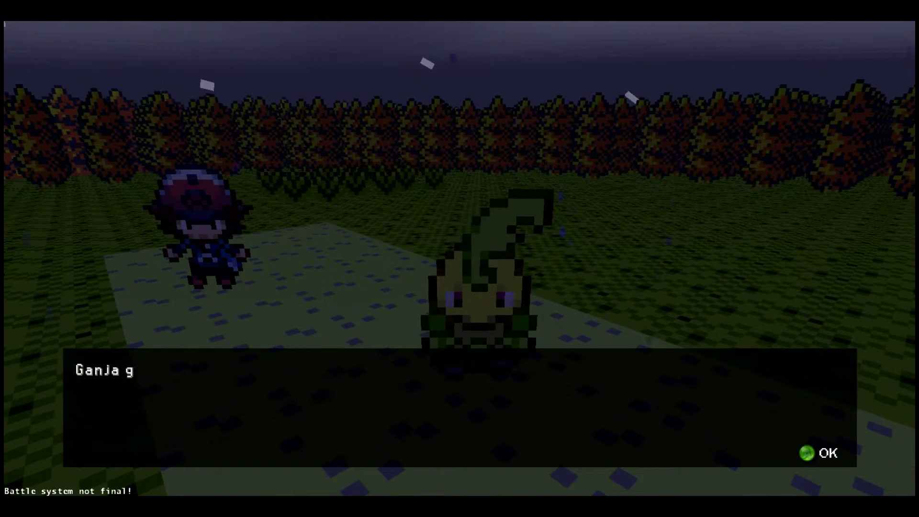
key(Return)
key(Return)
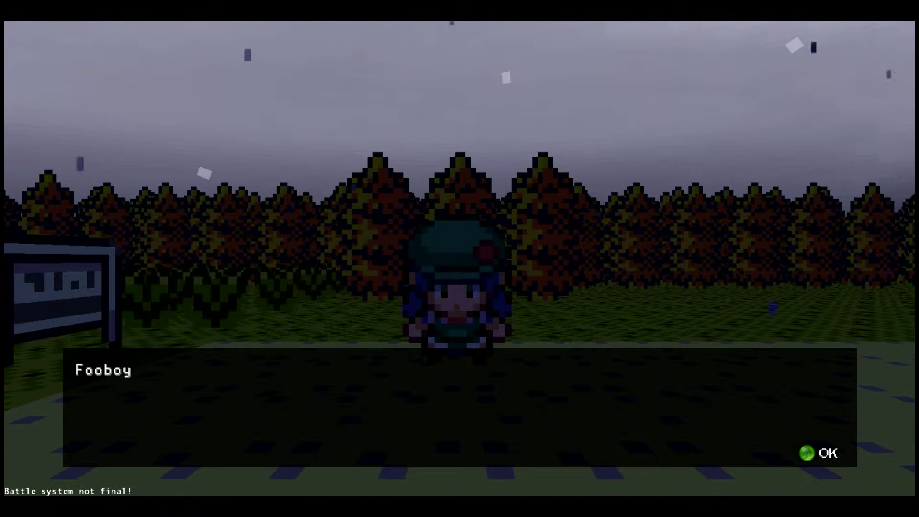
Agree to tell Picnicker Tiffany about Lake of Rage and finish her chat
key(Return)
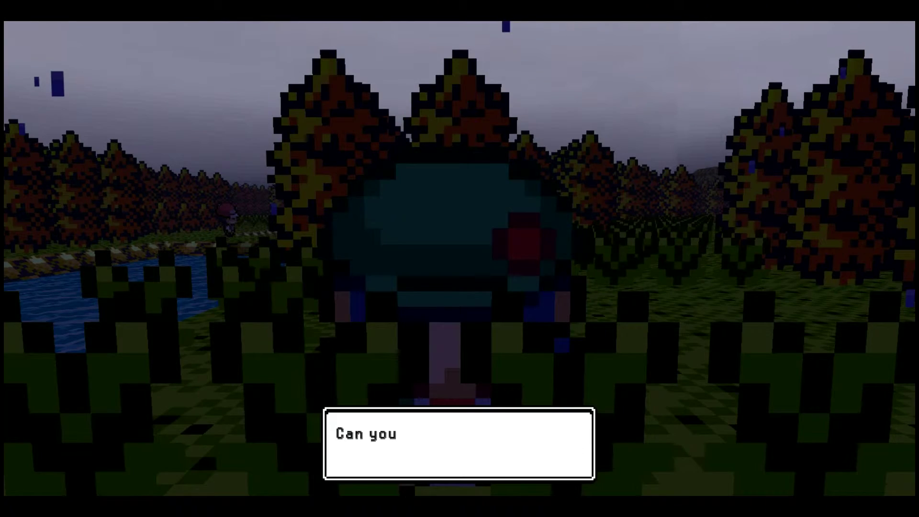
key(Return)
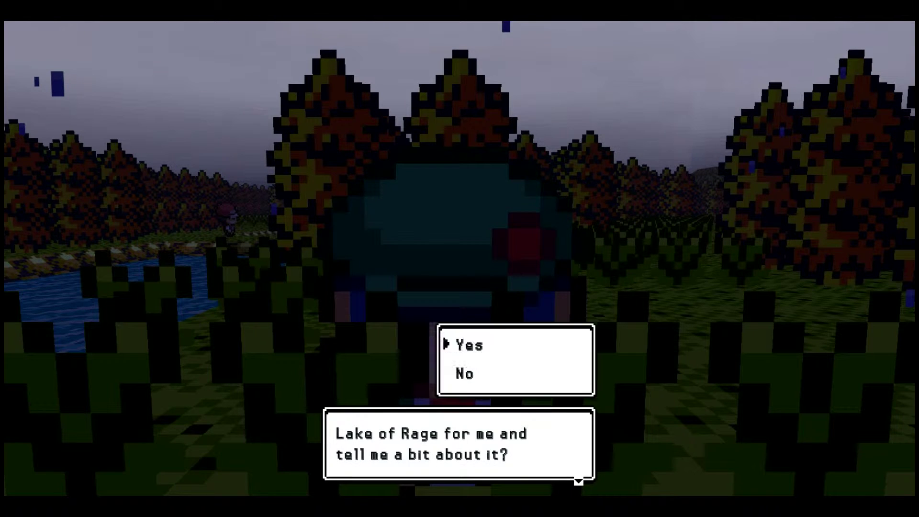
key(Return)
key(Return)
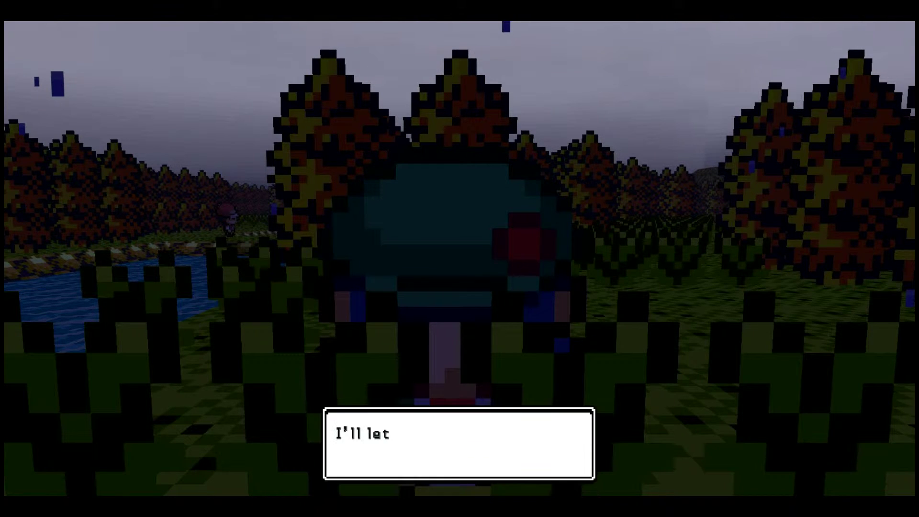
key(Return)
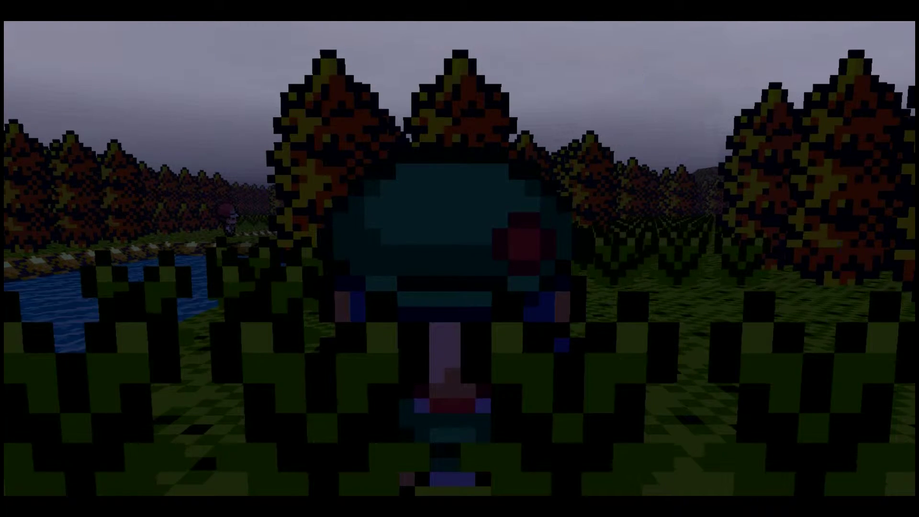
key(Left)
key(Left)
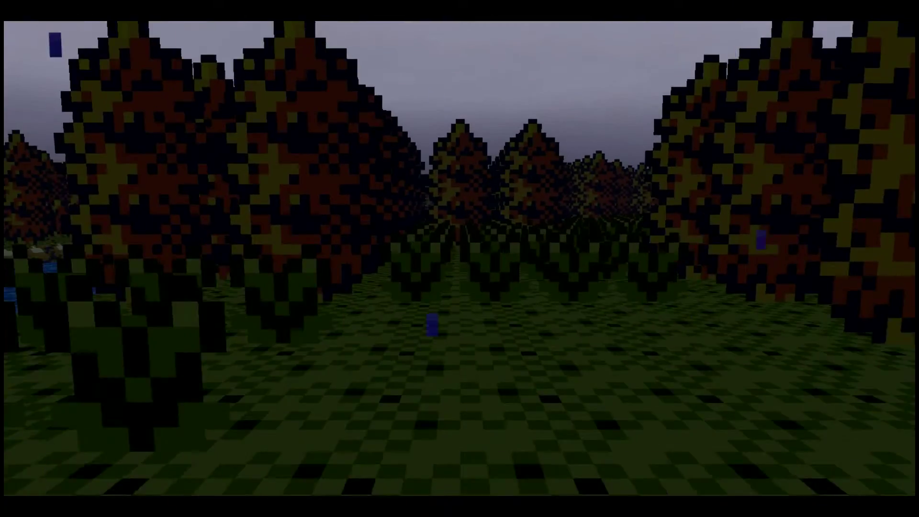
Open the bag from the game menu and browse the pockets to Medicine
key(Up)
key(Return)
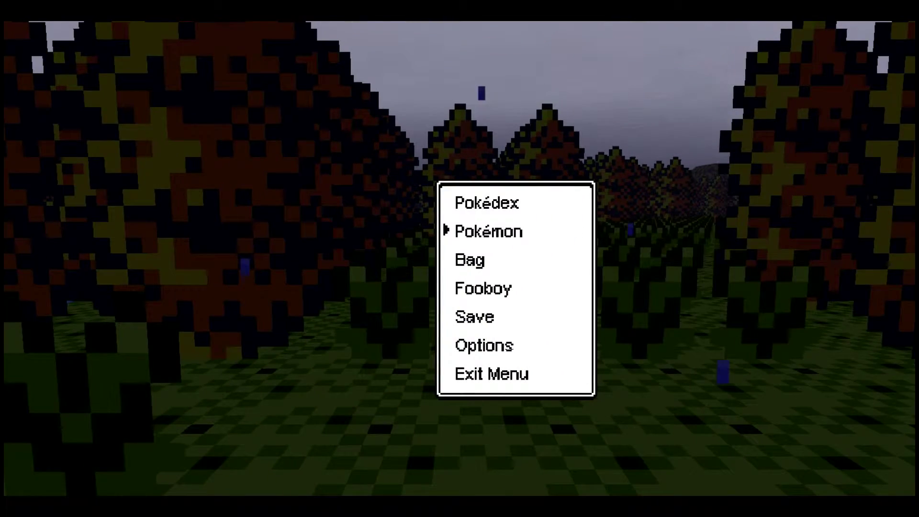
key(Return)
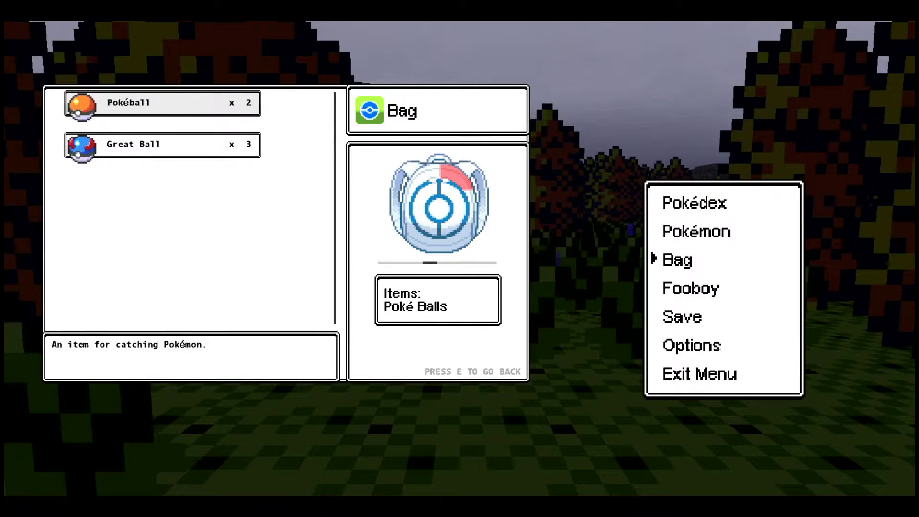
key(Right)
key(Right)
key(Right)
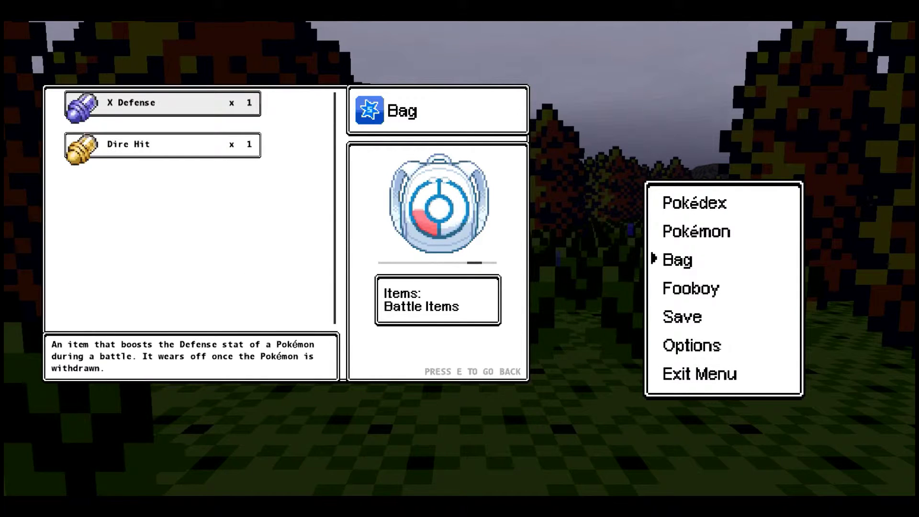
key(Right)
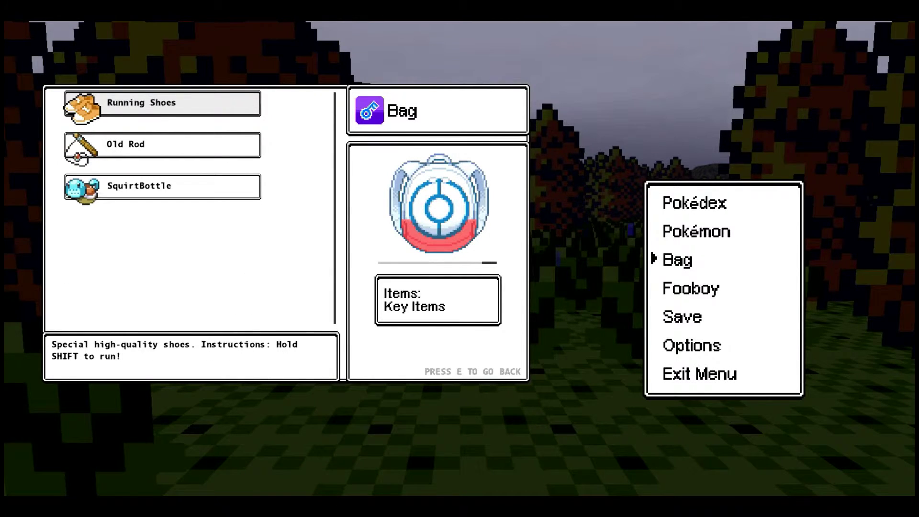
key(Right)
key(Right)
key(Left)
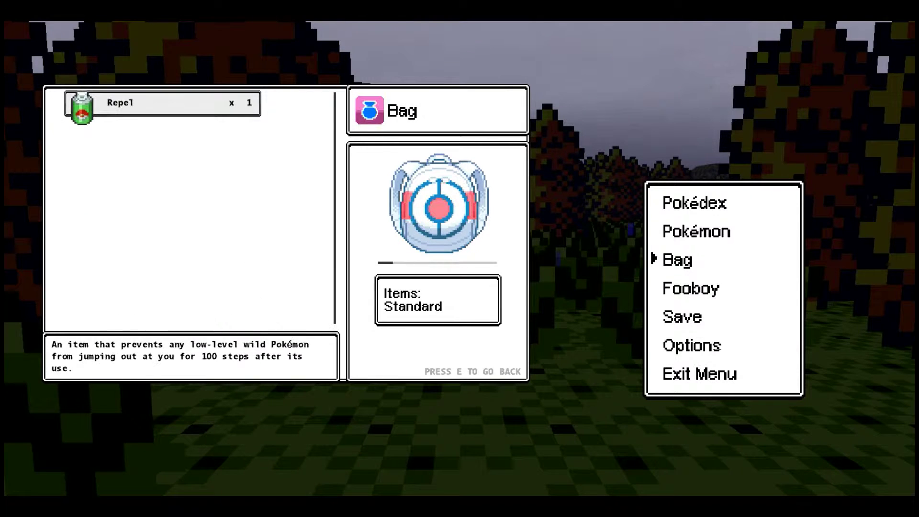
key(Left)
key(Right)
key(Right)
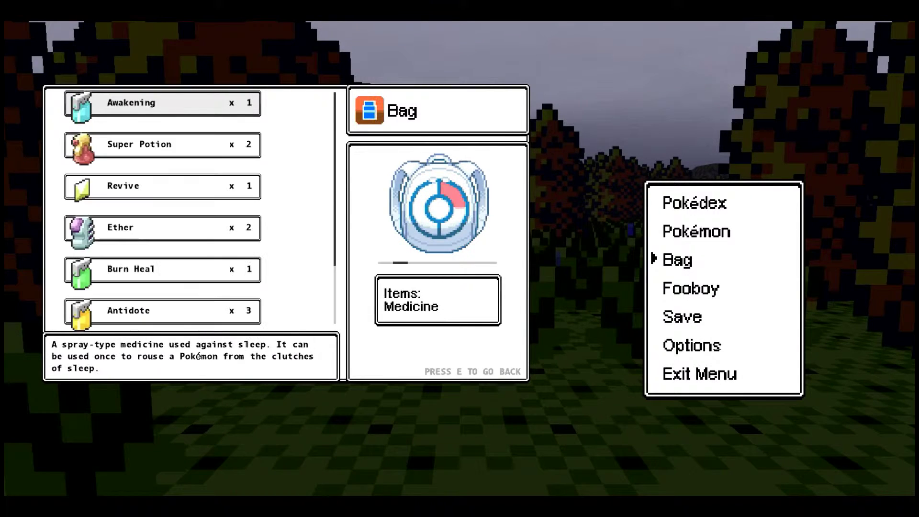
Use an Awakening on the sleeping Duplan, then close the bag and menu
key(Return)
key(Return)
key(Right)
key(Up)
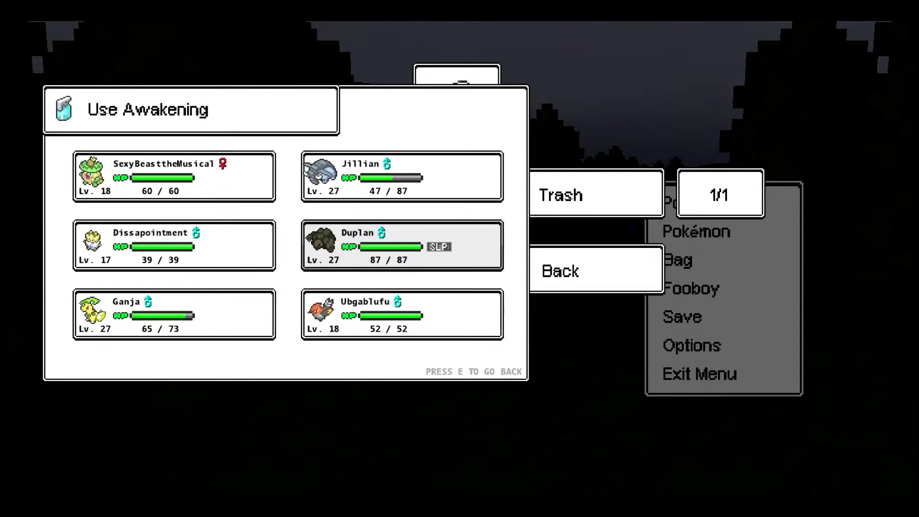
key(Return)
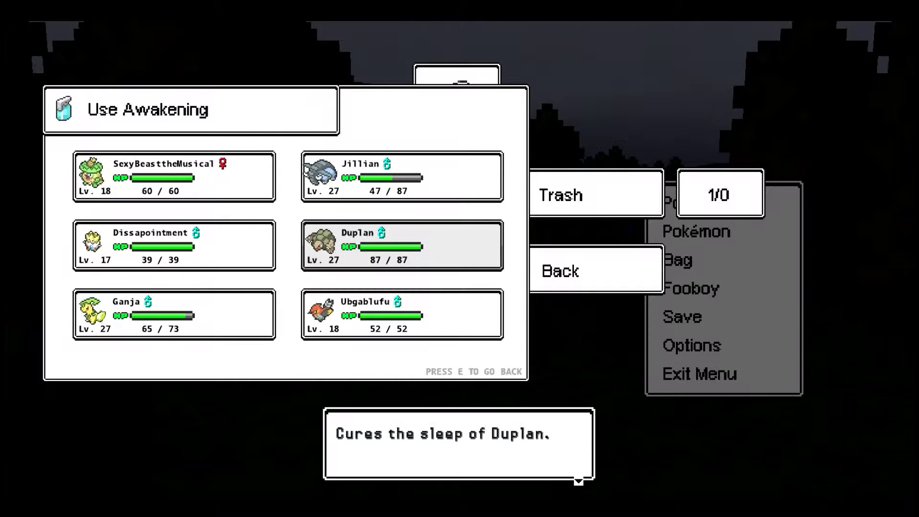
key(Return)
key(e)
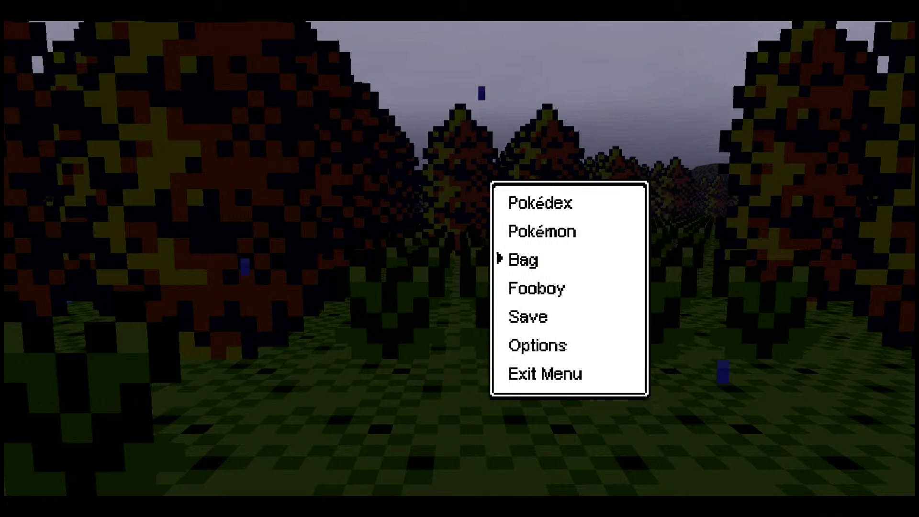
key(e)
Walk through the forest into the next trainer battle and check SexyBeasttheMusical's moves
key(Up)
key(Up)
key(Up)
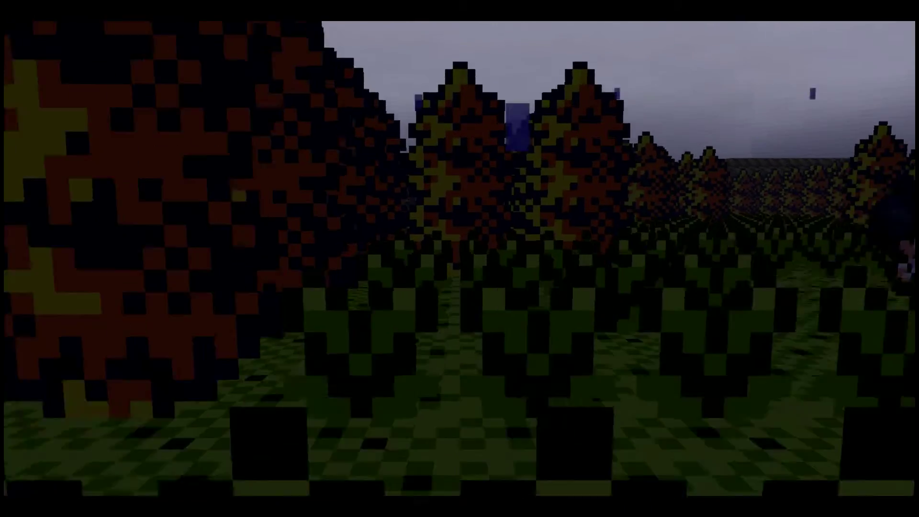
key(Left)
key(Left)
key(Left)
key(Left)
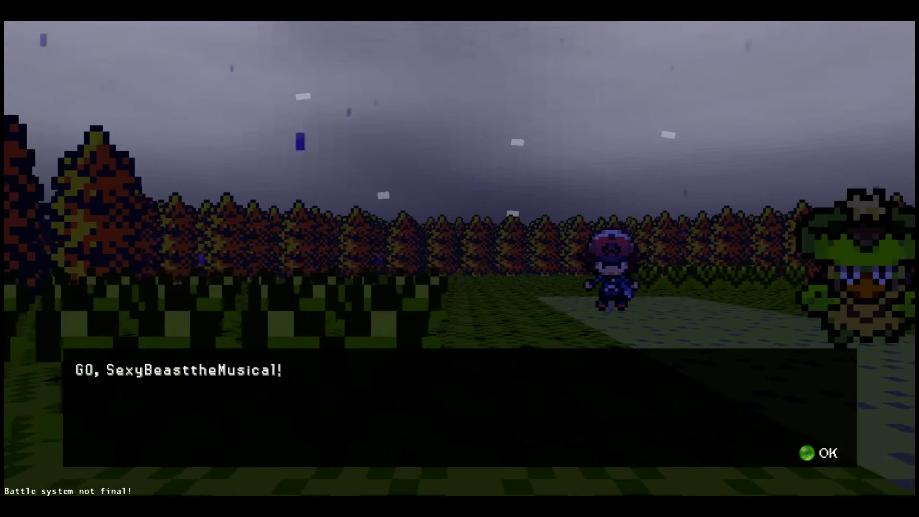
key(Return)
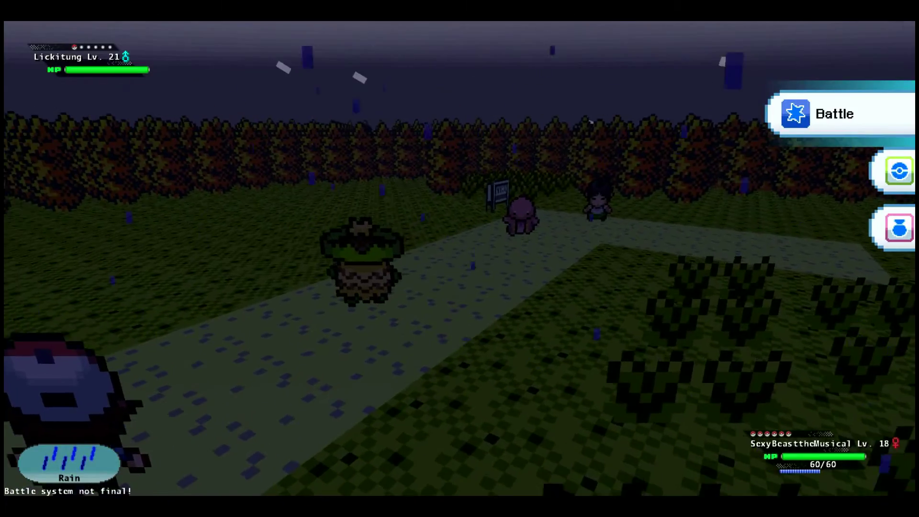
key(Return)
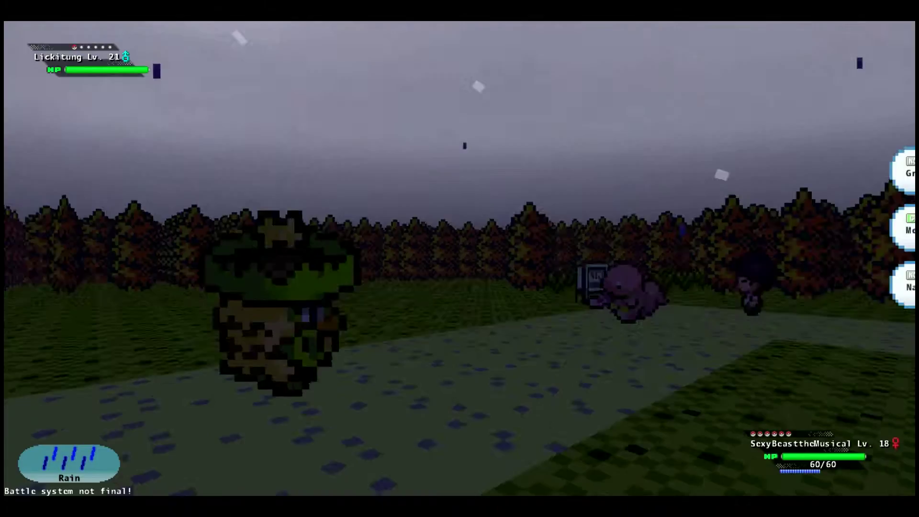
key(e)
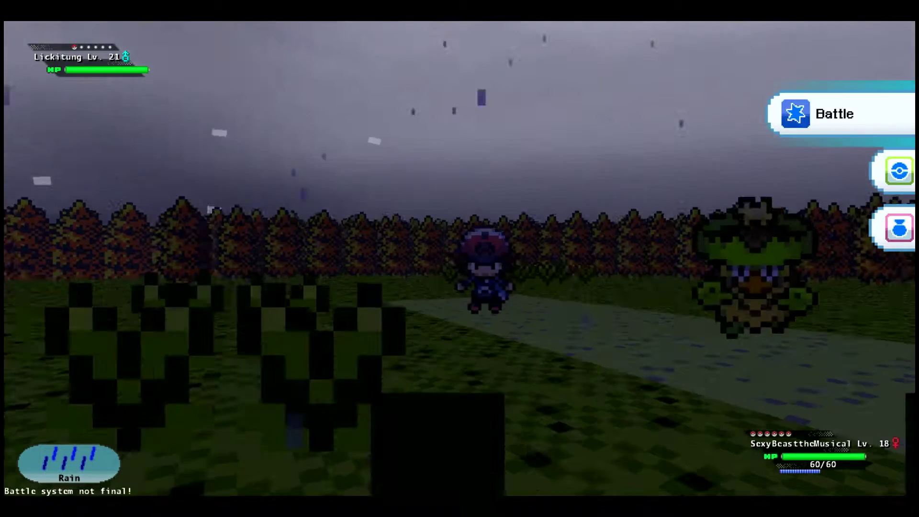
Switch SexyBeasttheMusical out for Duplan
key(Down)
key(Return)
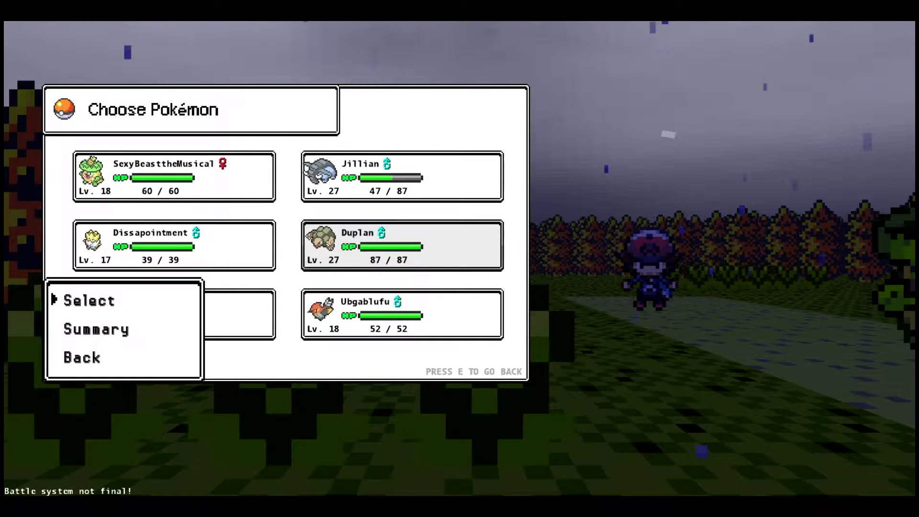
key(Return)
key(Return)
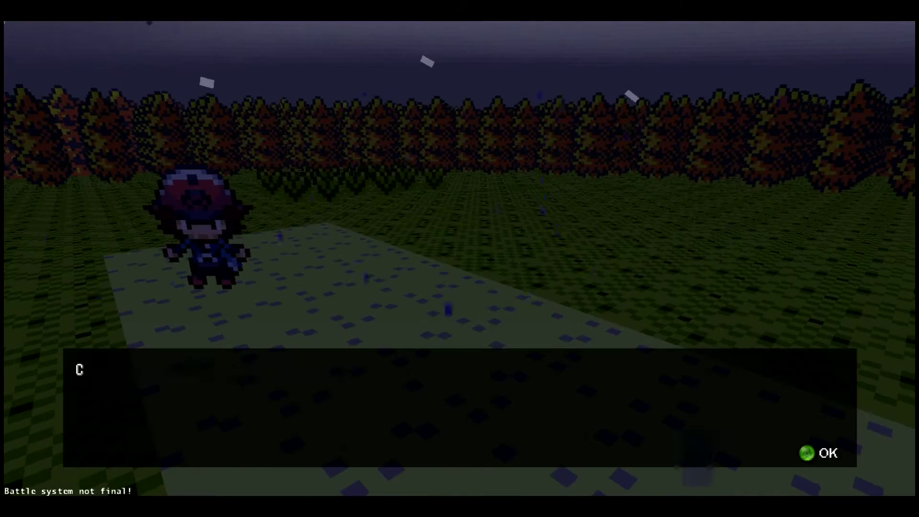
key(Return)
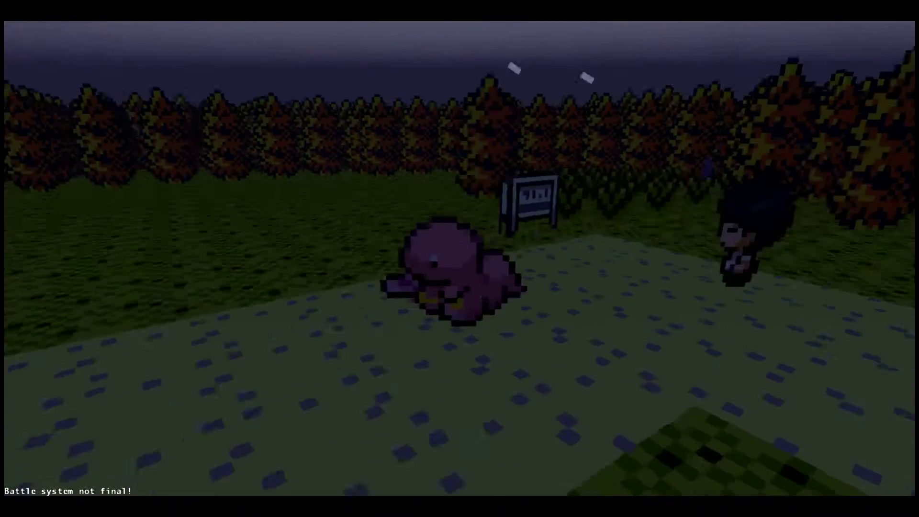
key(Return)
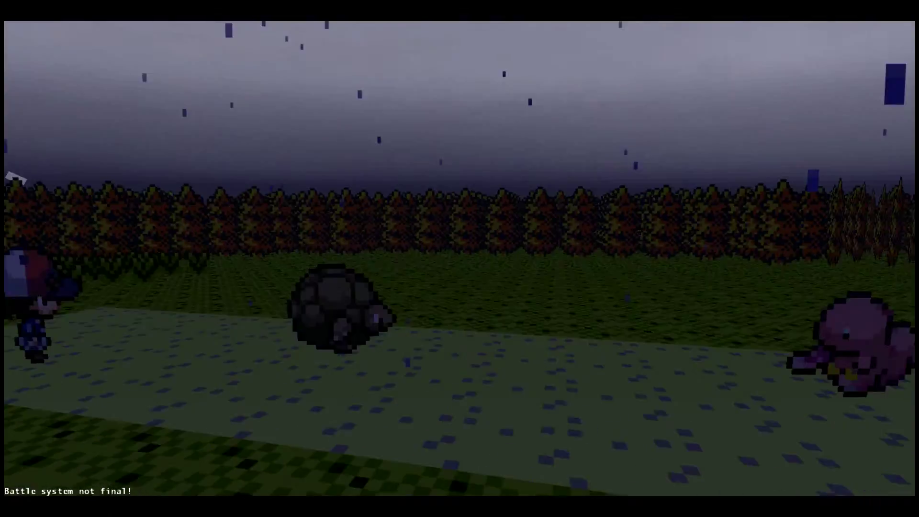
key(Return)
Knock out the trainer's Lickitung with Duplan's Magnitude
key(Return)
key(e)
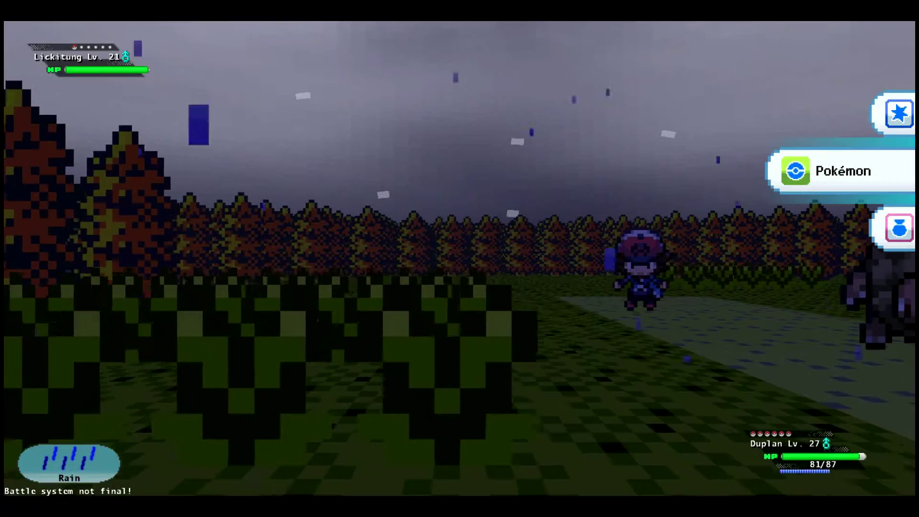
key(Up)
key(Return)
key(Down)
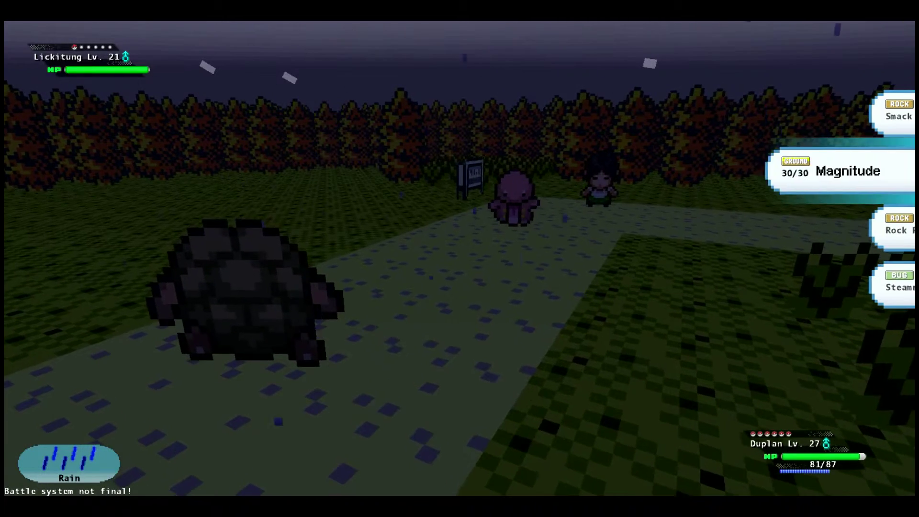
key(Down)
key(Up)
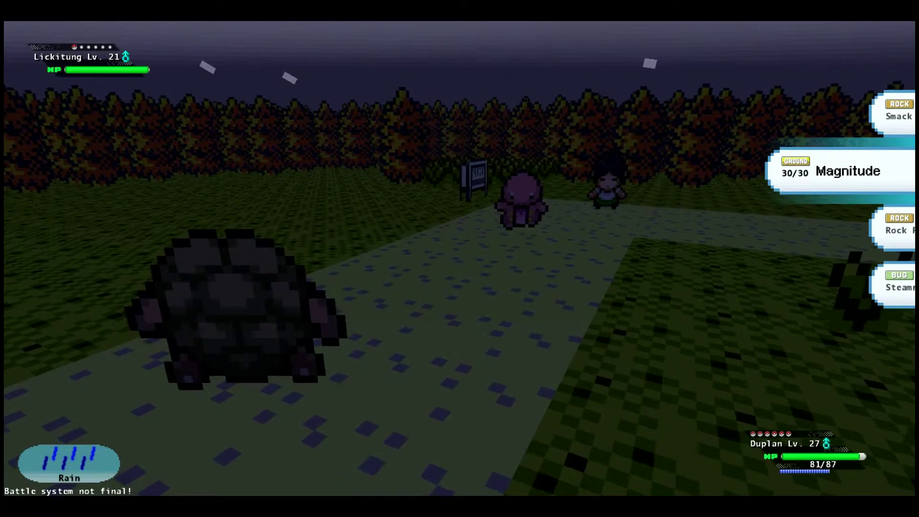
key(Return)
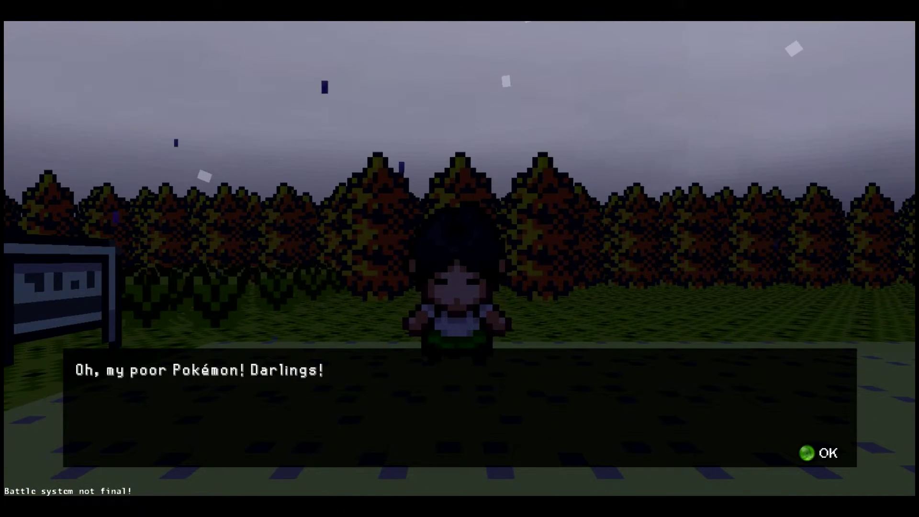
Collect the prize money and register the trainer's phone number in the Fooboy
key(Return)
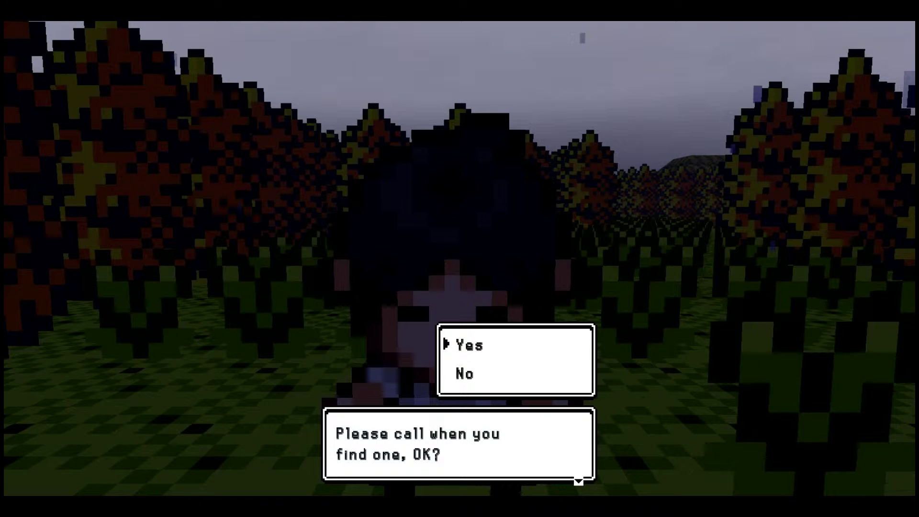
key(Return)
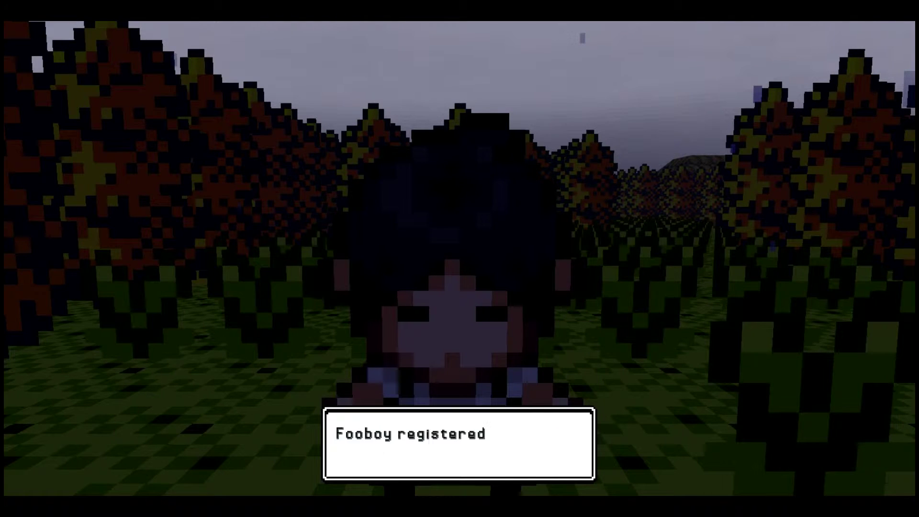
key(Return)
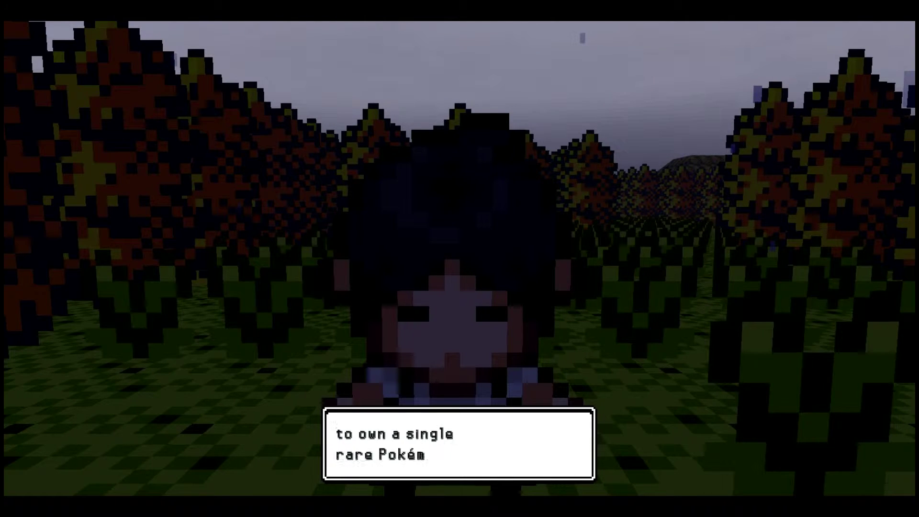
key(Return)
Browse the bag's Machines pocket, checking TM 49 and TM 39, then close the menu
key(Escape)
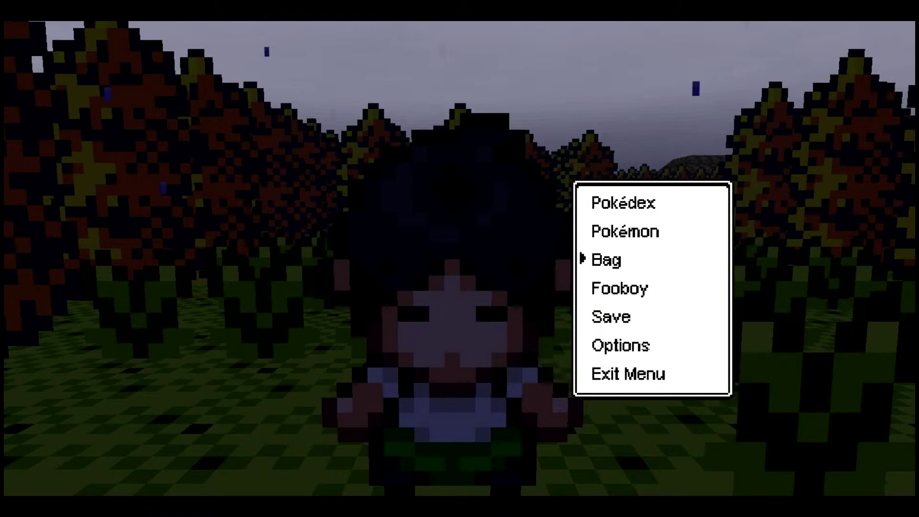
key(Return)
key(Right)
key(Right)
key(Left)
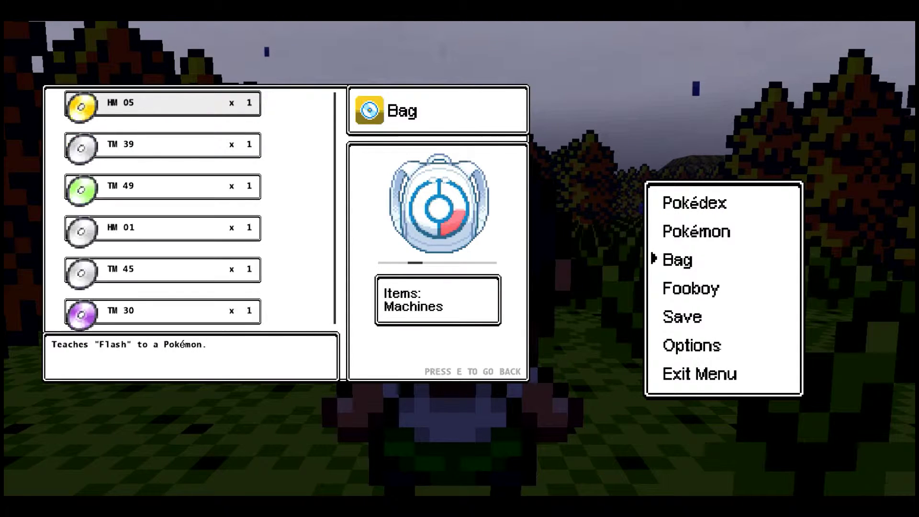
key(Down)
key(Down)
key(Down)
key(Down)
key(Up)
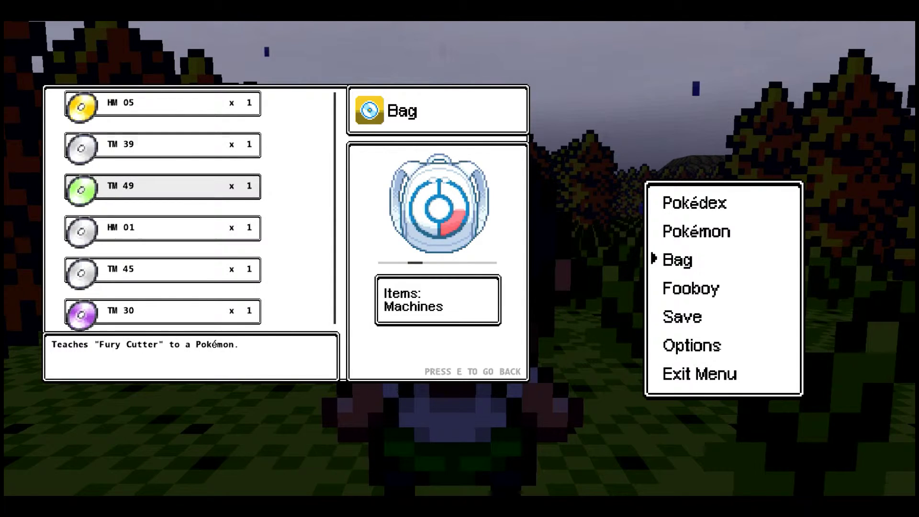
key(Down)
key(Up)
key(Up)
key(Up)
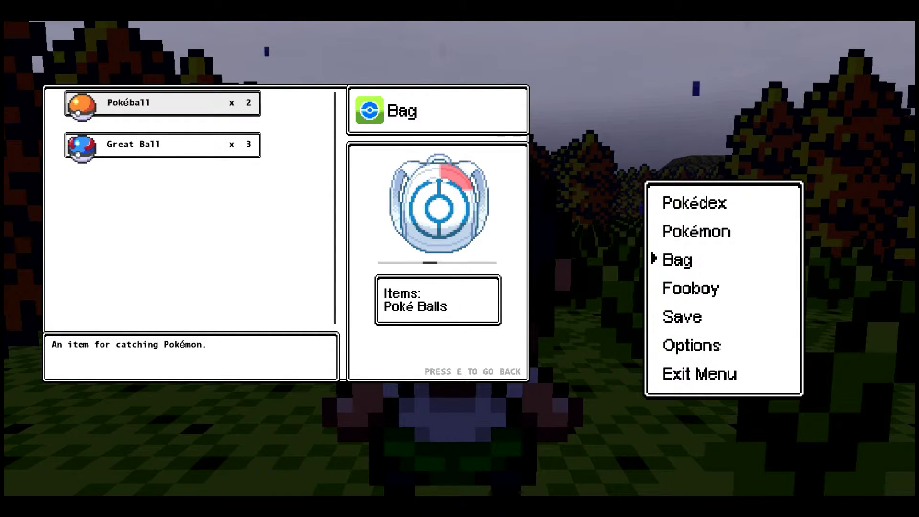
key(Down)
key(e)
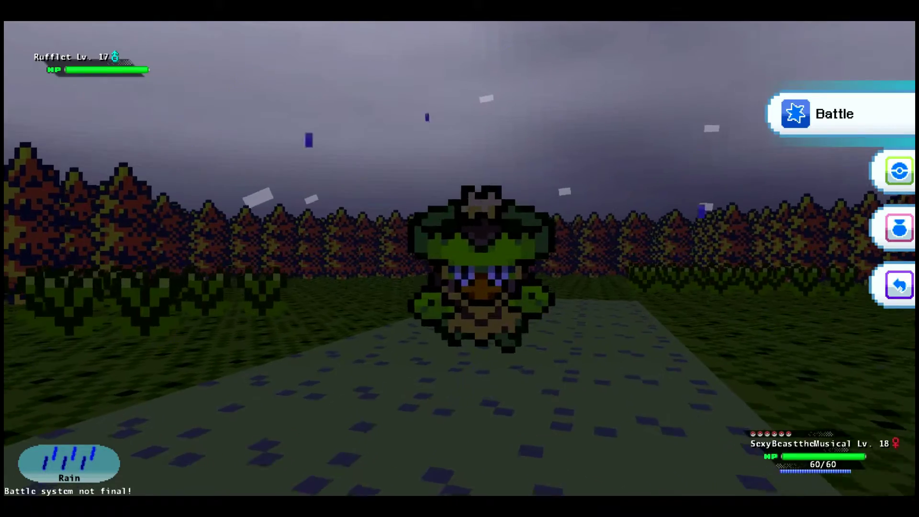
Flee the wild Rufflet and walk across the field toward the tall grass
key(Down)
key(Down)
key(Down)
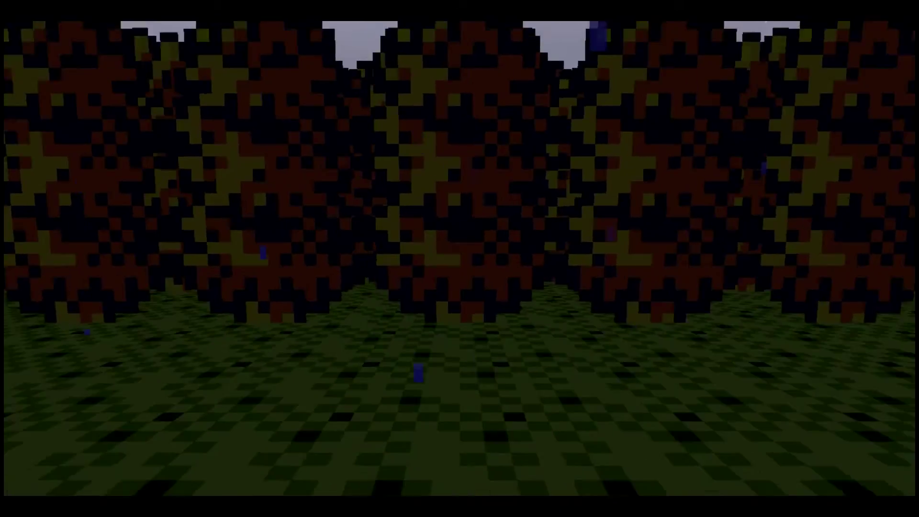
key(Left)
key(Right)
key(Right)
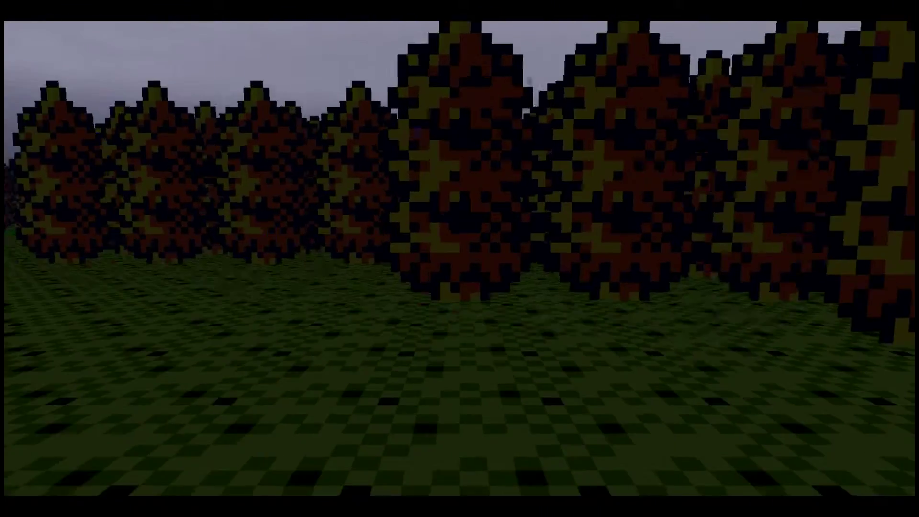
key(Right)
key(Right)
key(Up)
key(Up)
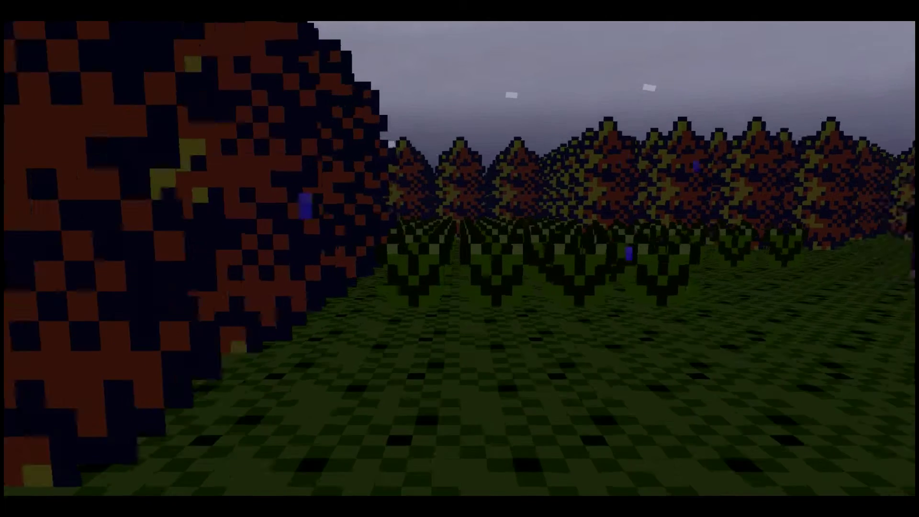
key(Up)
key(Up)
Turn to the trainer and talk until the trainer battle starts
key(Down)
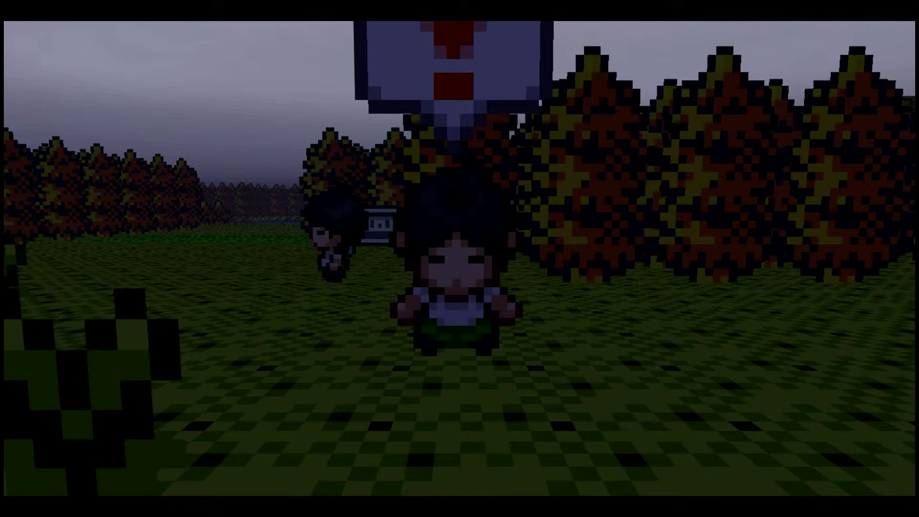
key(Return)
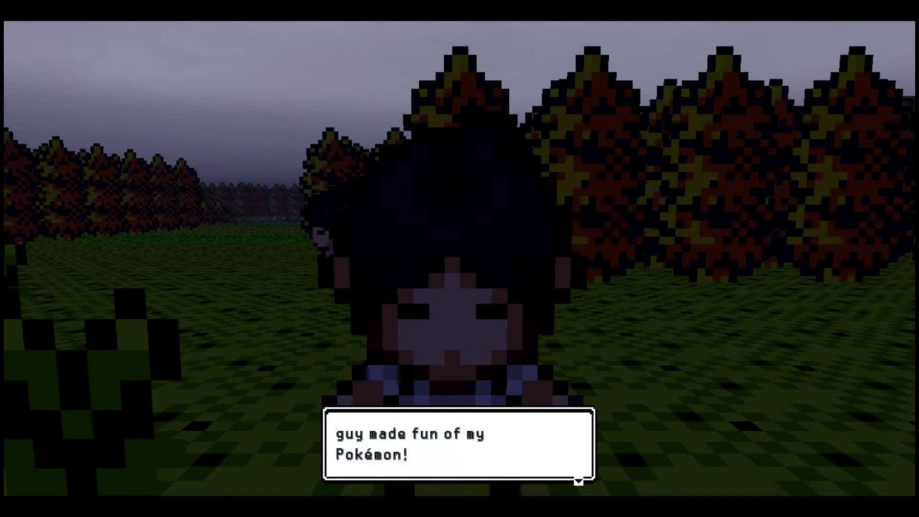
key(Return)
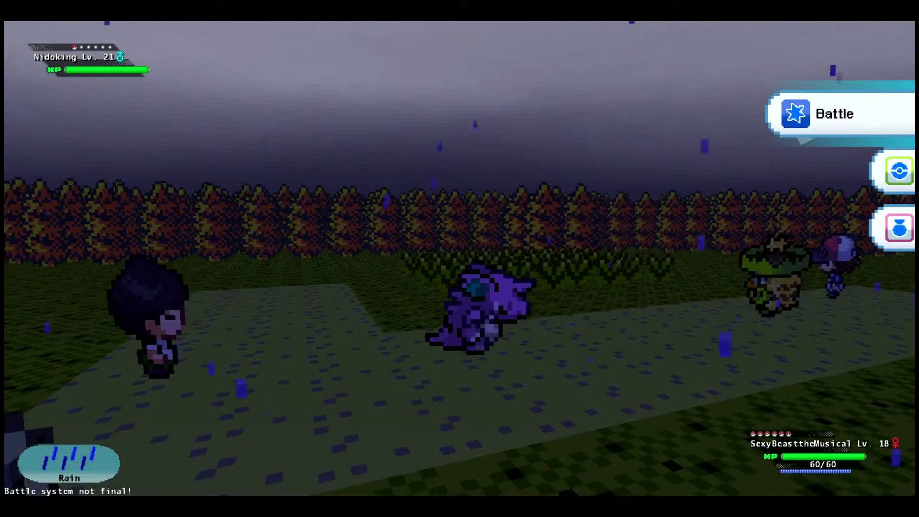
Switch Duplan into the battle from the party list
key(Down)
key(Down)
key(Up)
key(Return)
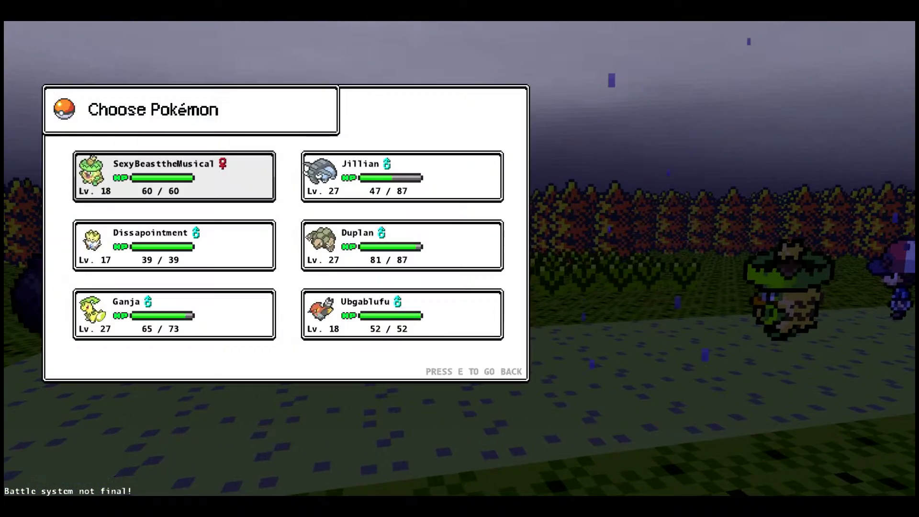
key(e)
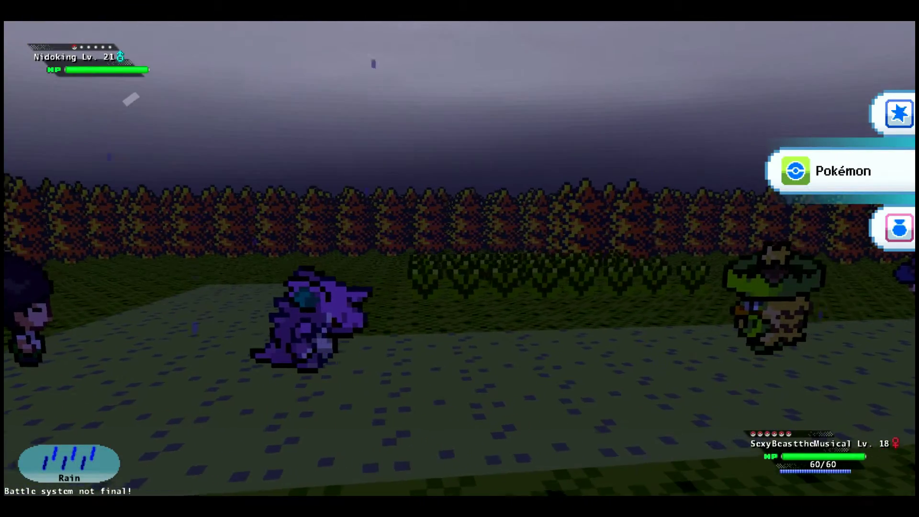
key(Return)
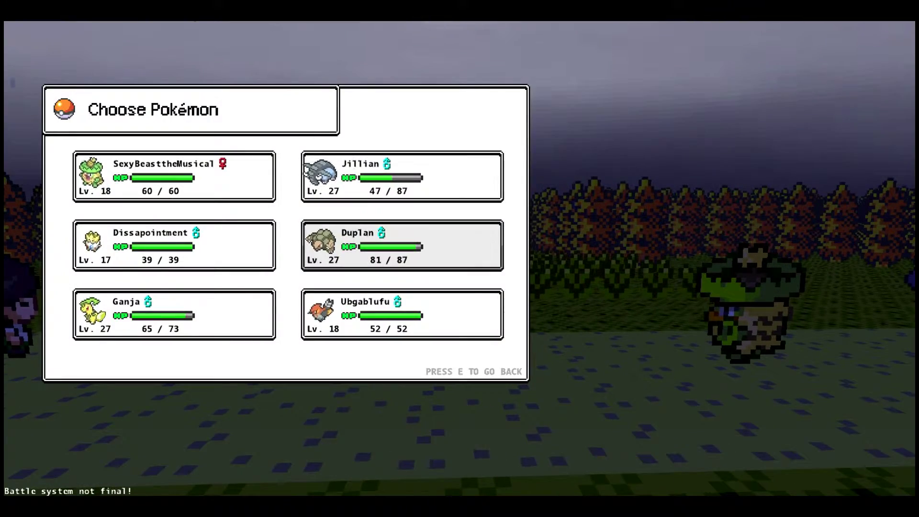
key(Return)
key(Return)
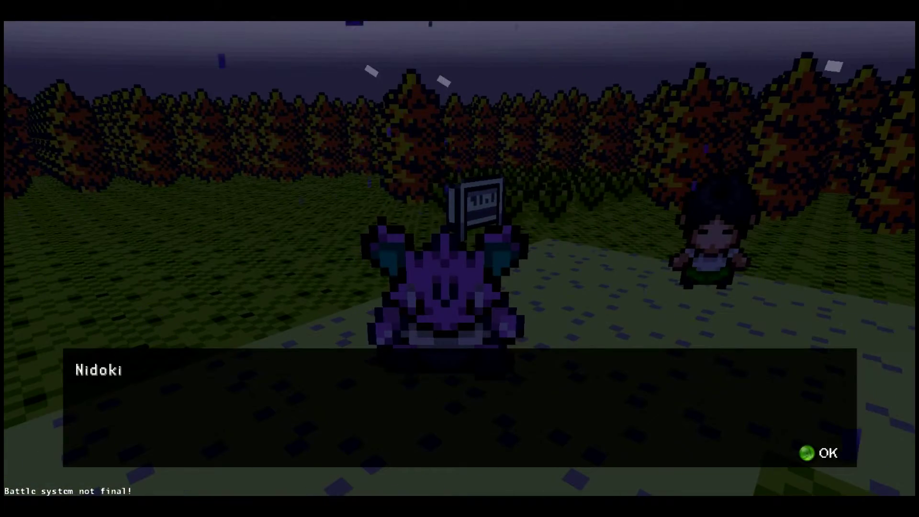
Attack the trainer's Nidoking with Duplan's Magnitude
key(Return)
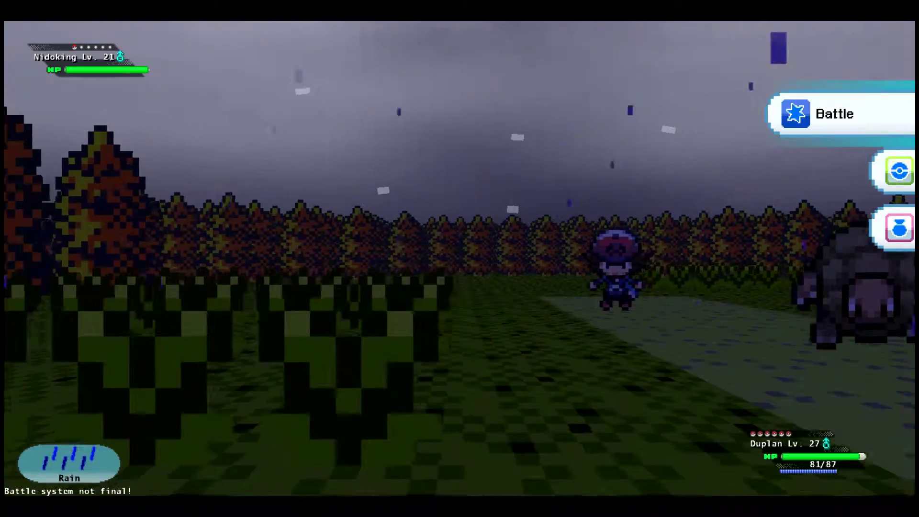
key(Return)
key(Down)
key(Down)
key(Up)
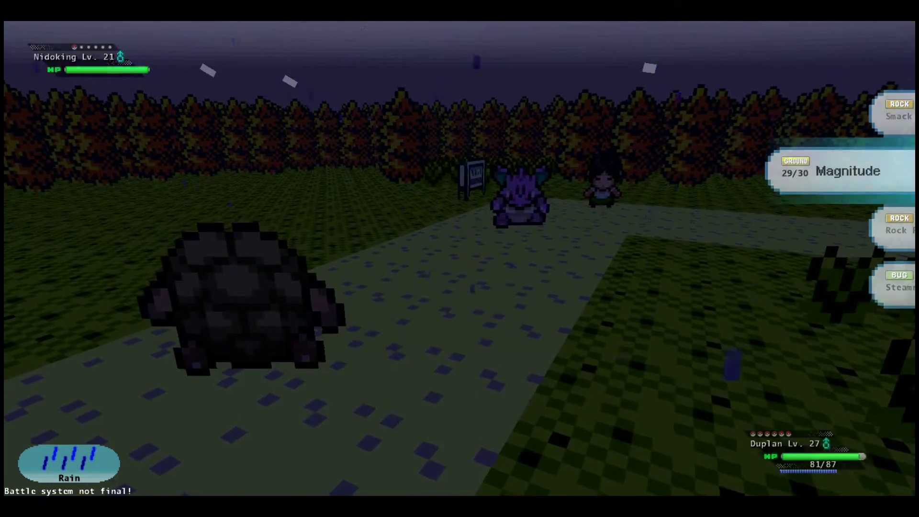
key(Return)
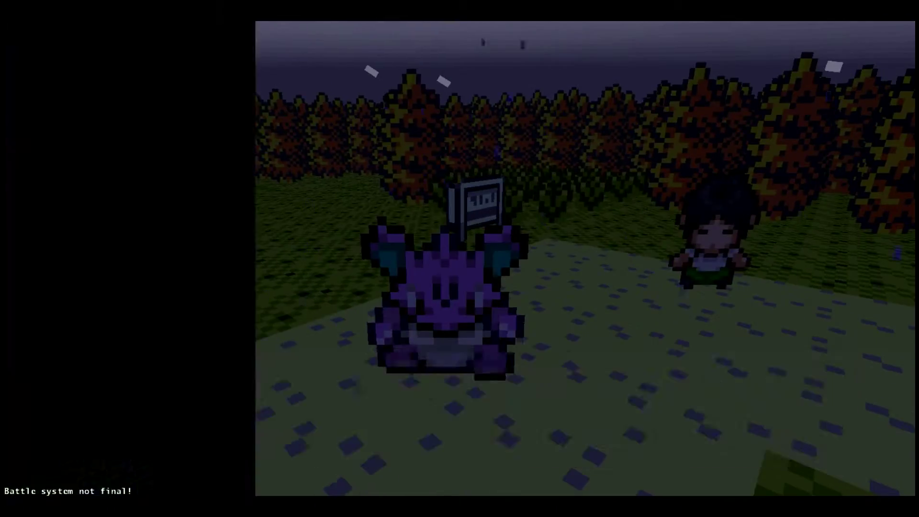
Advance through Nidoking fainting and SexyBeasttheMusical's level-up to 19
key(Return)
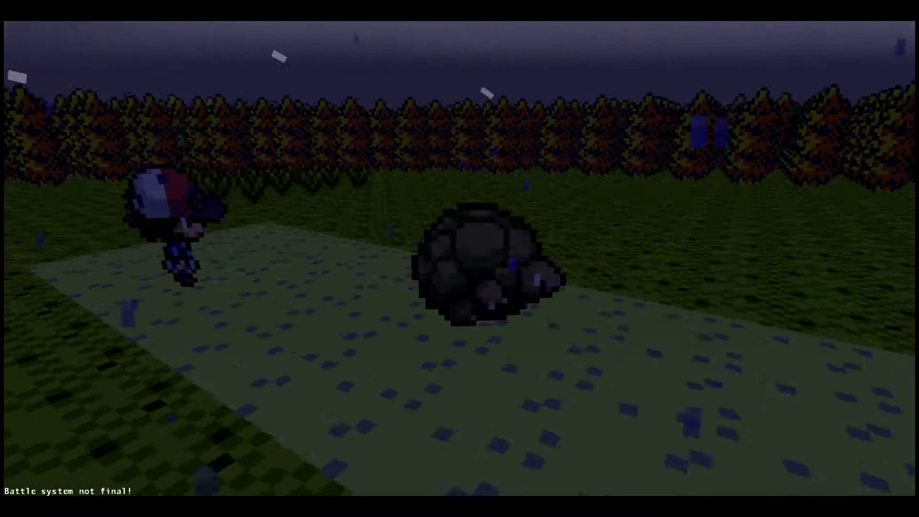
key(Return)
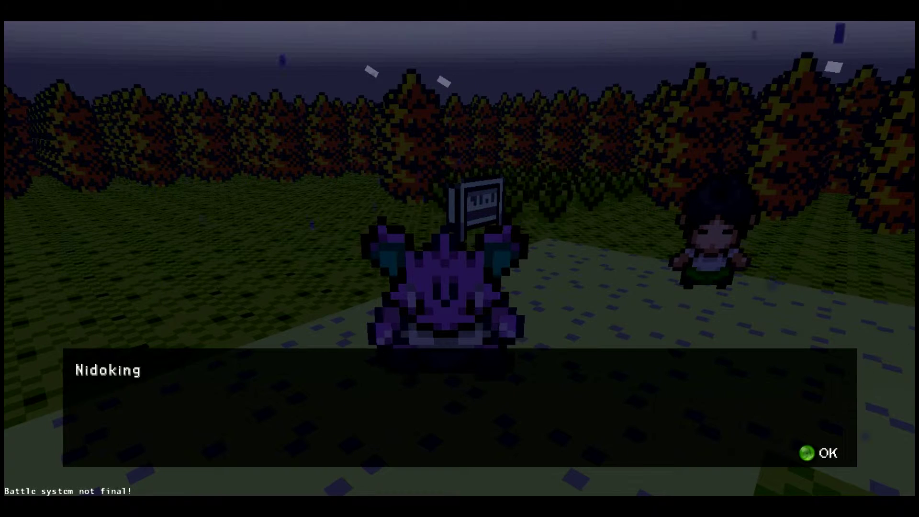
key(Return)
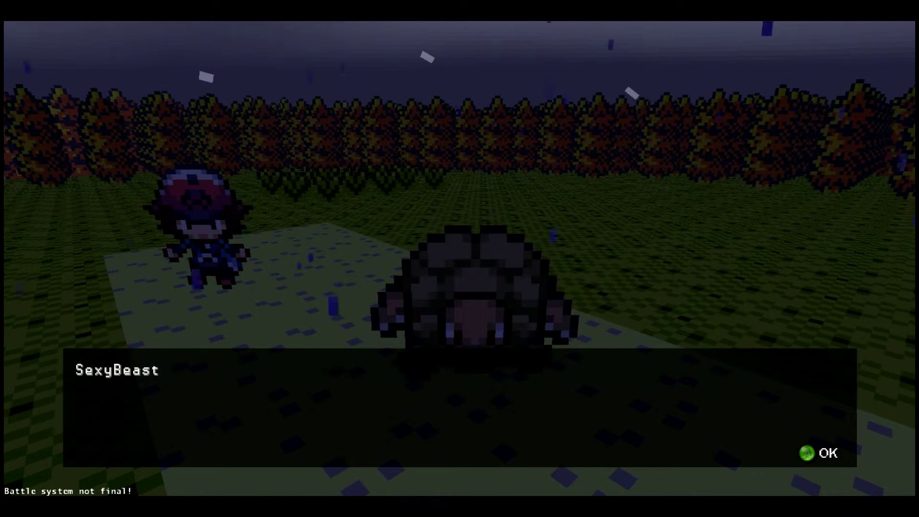
key(Return)
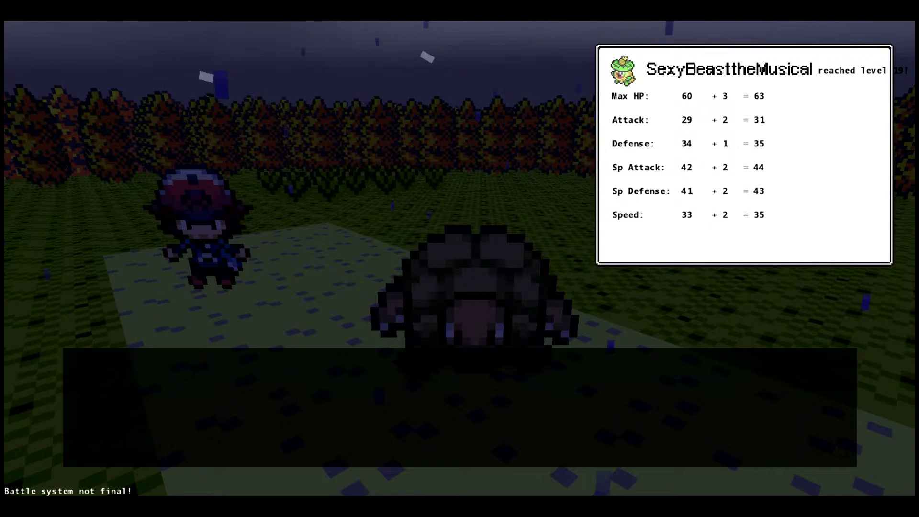
key(Return)
key(Return)
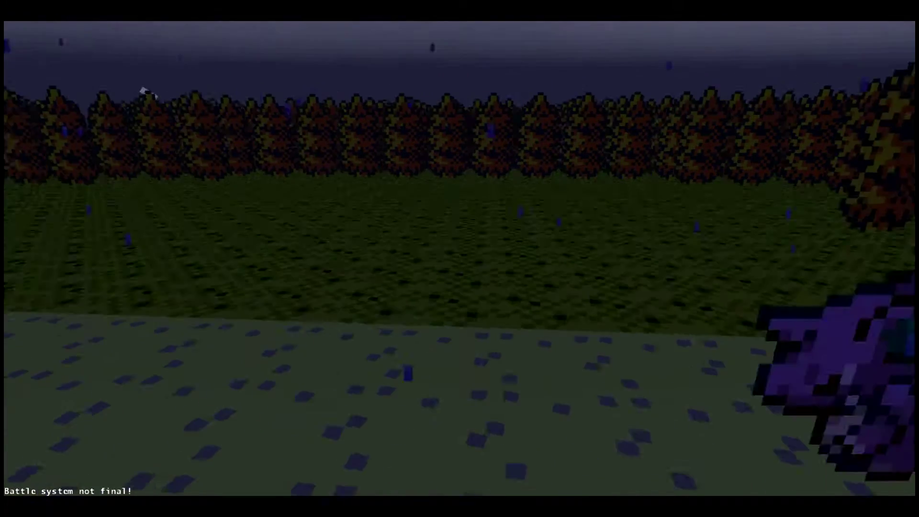
key(Return)
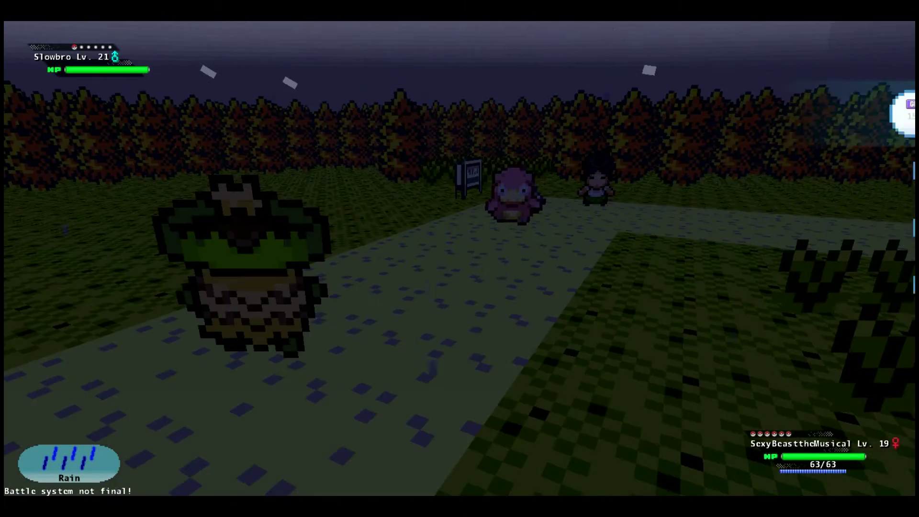
Attack the trainer's Slowbro repeatedly with Mega Drain
key(Return)
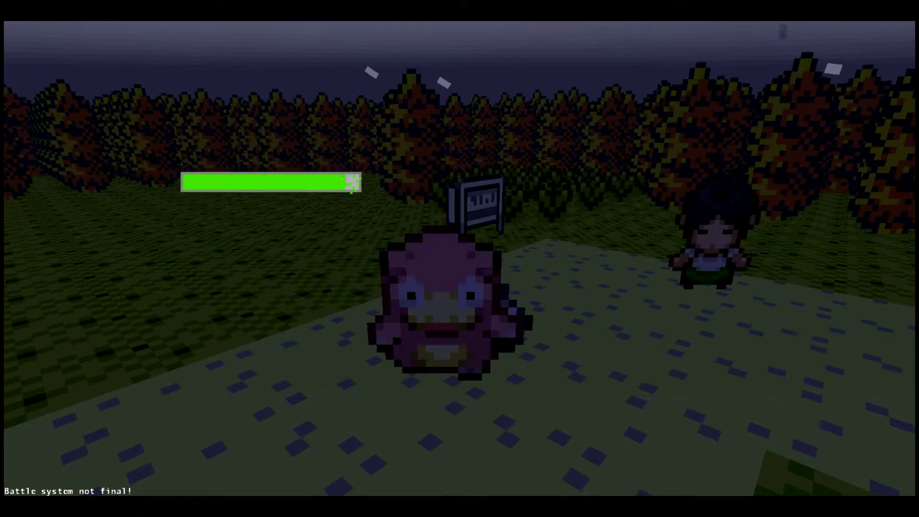
key(Return)
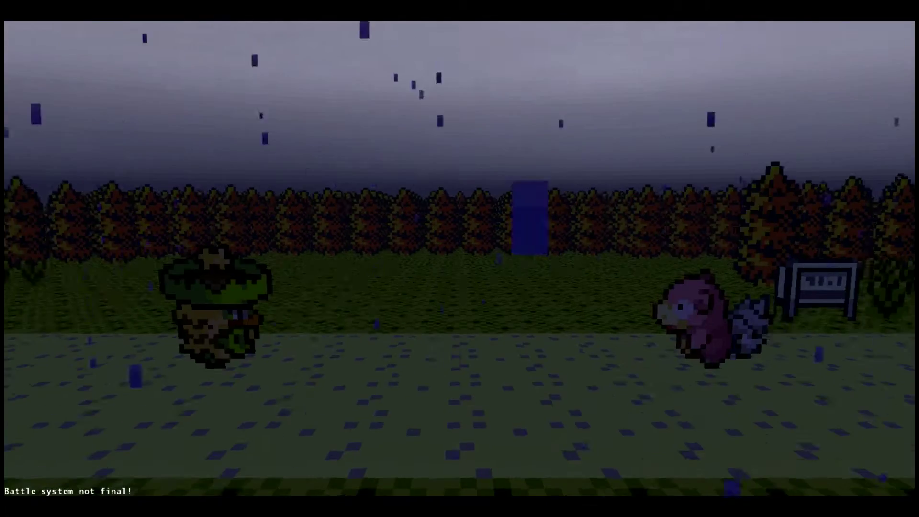
key(Return)
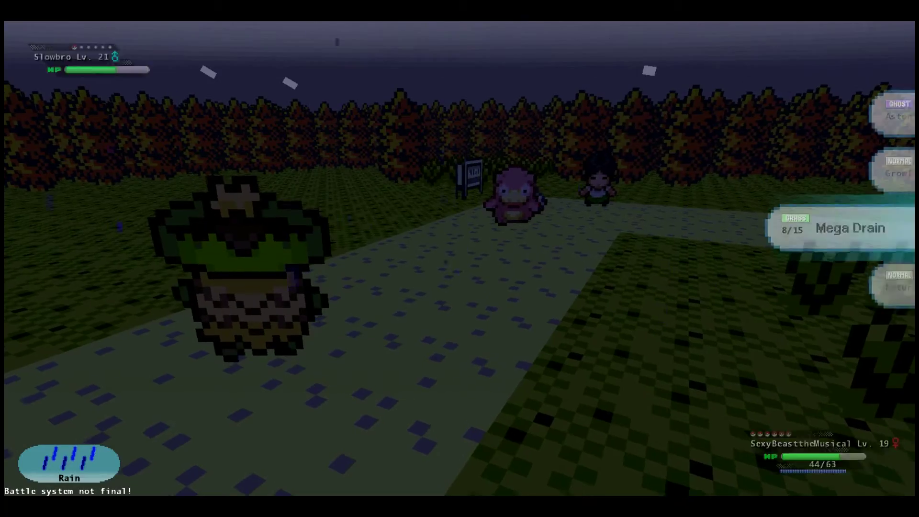
key(Return)
key(Return)
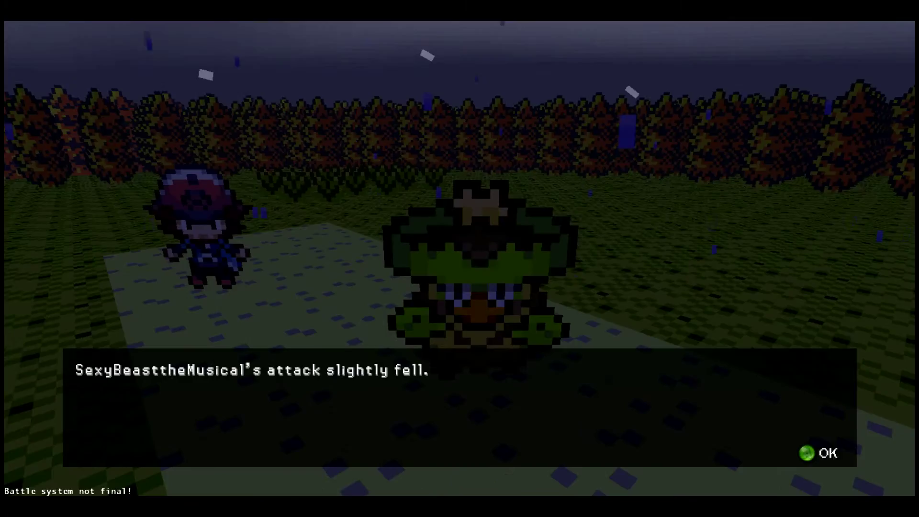
key(Return)
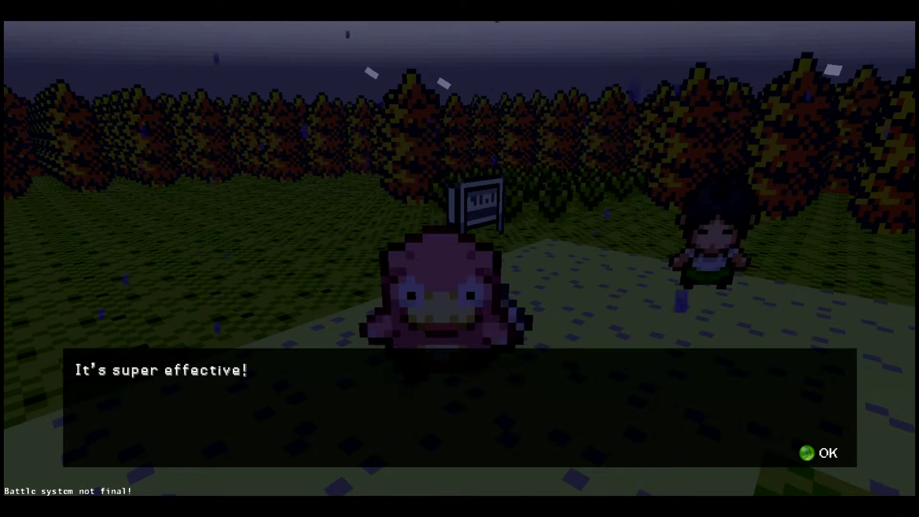
Knock out Slowbro, see SexyBeasttheMusical reach level 20, and collect ₽1140
key(Return)
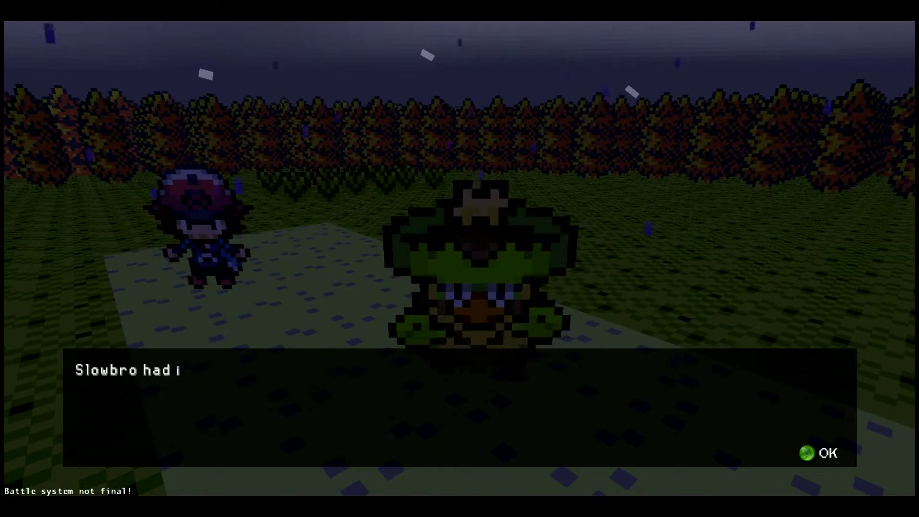
key(Return)
key(Return)
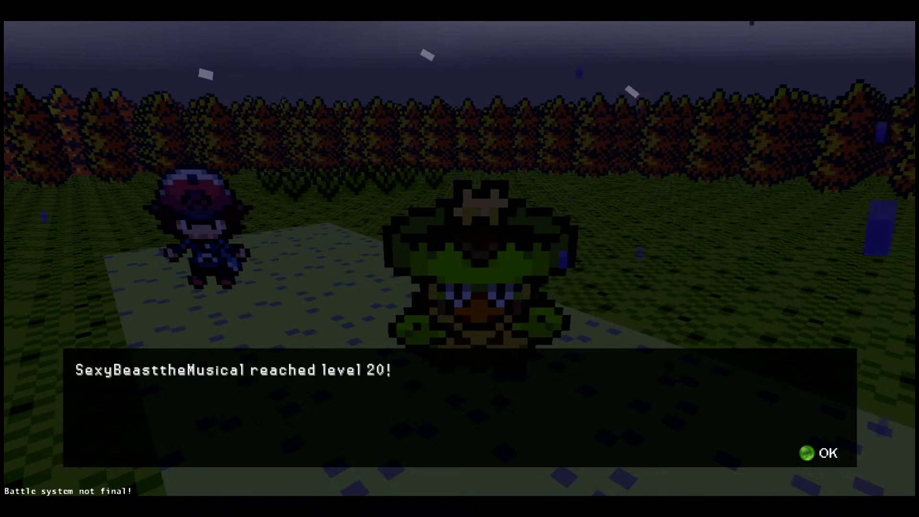
key(Return)
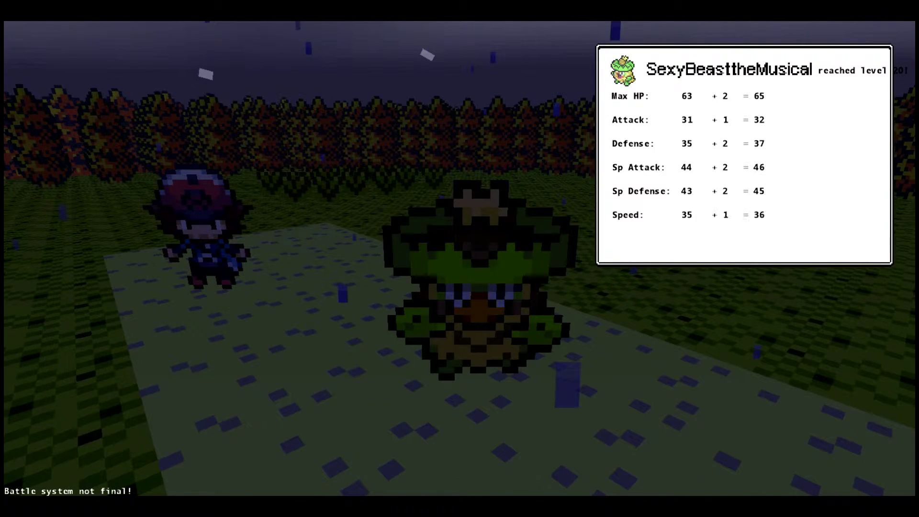
key(Return)
key(Return)
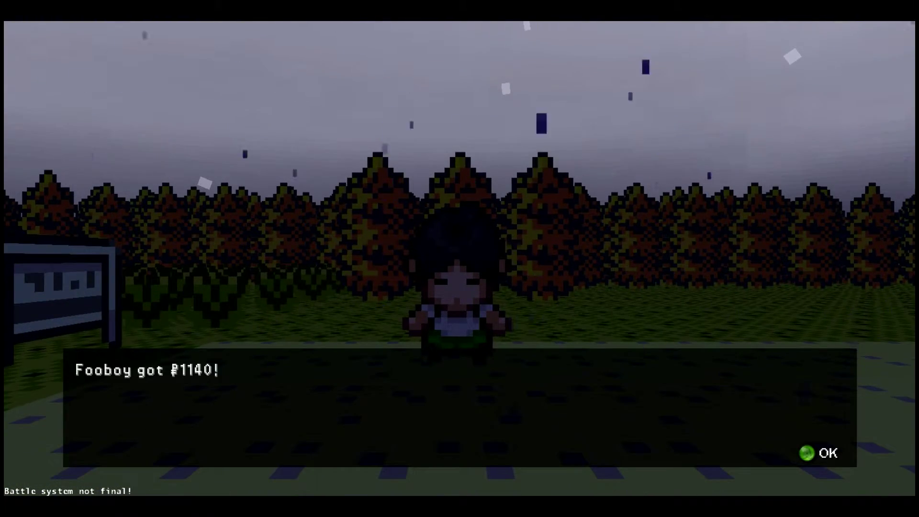
key(Return)
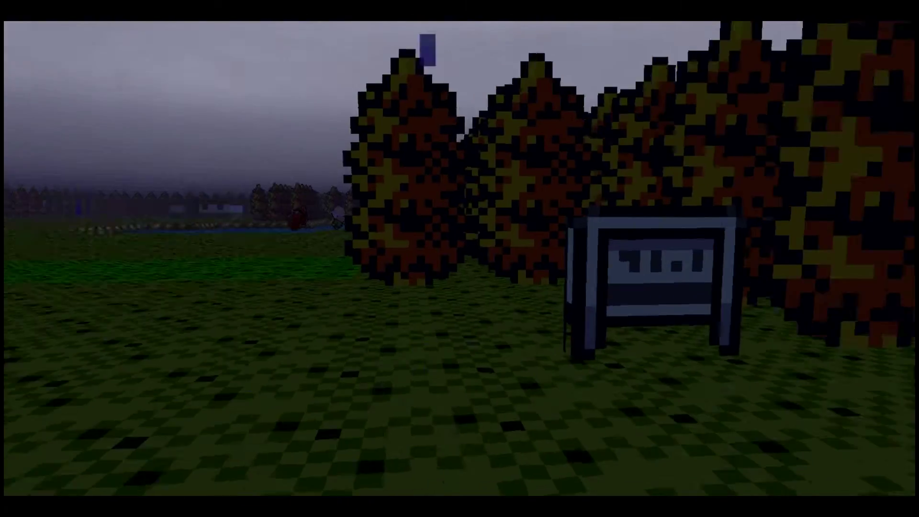
Walk through the forest into Lake of Rage, up to the person at the lake edge
key(Up)
key(Up)
key(Up)
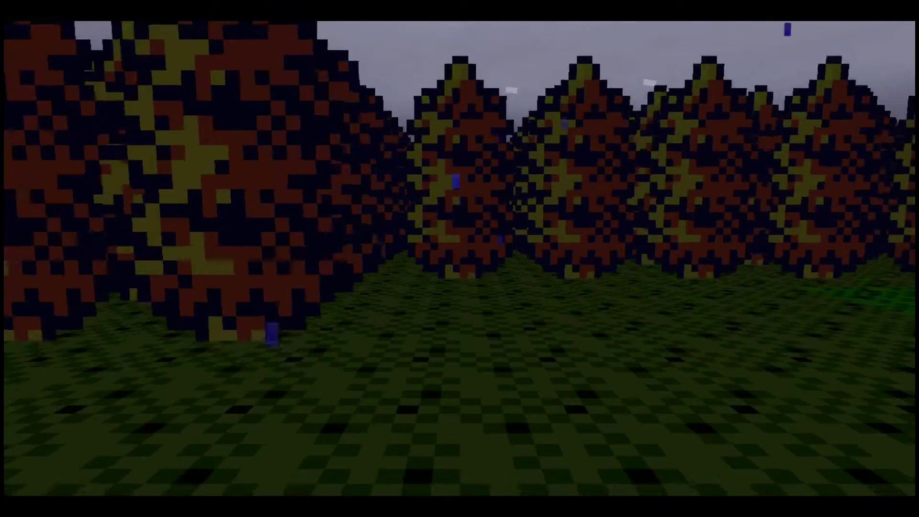
key(Right)
key(Right)
key(Up)
key(Up)
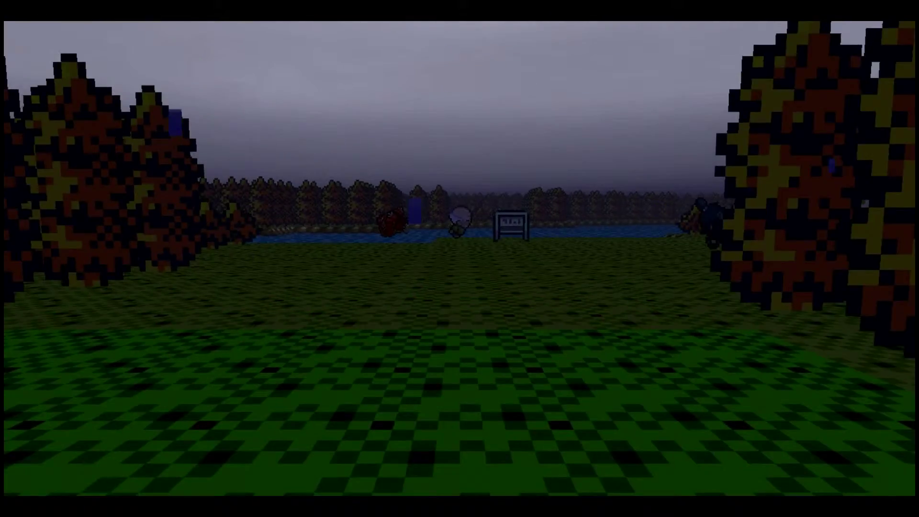
key(Up)
key(Up)
key(Up)
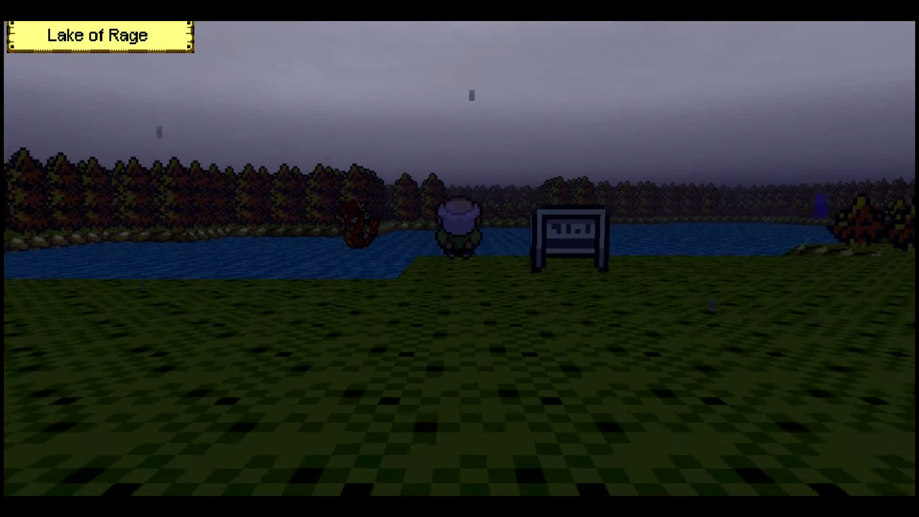
key(Up)
key(Up)
key(Up)
Talk to the person by the lake, who speaks of a bad omen
key(z)
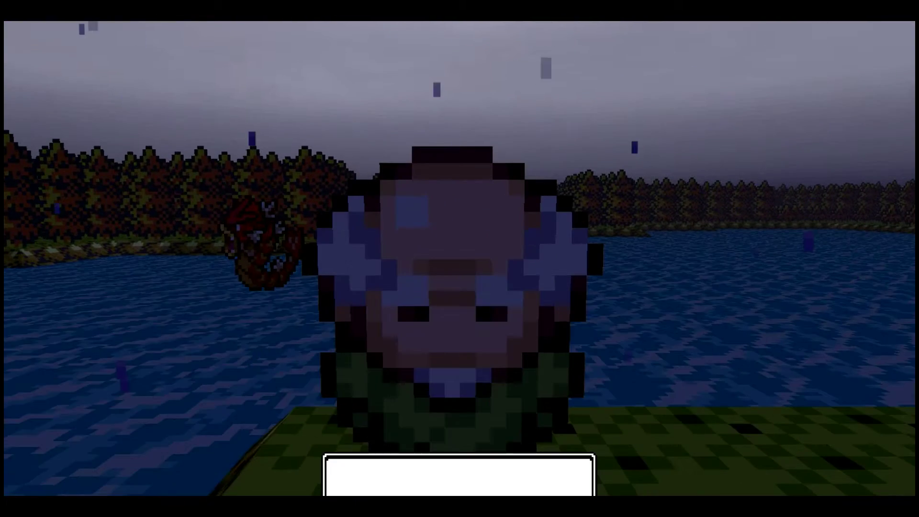
key(z)
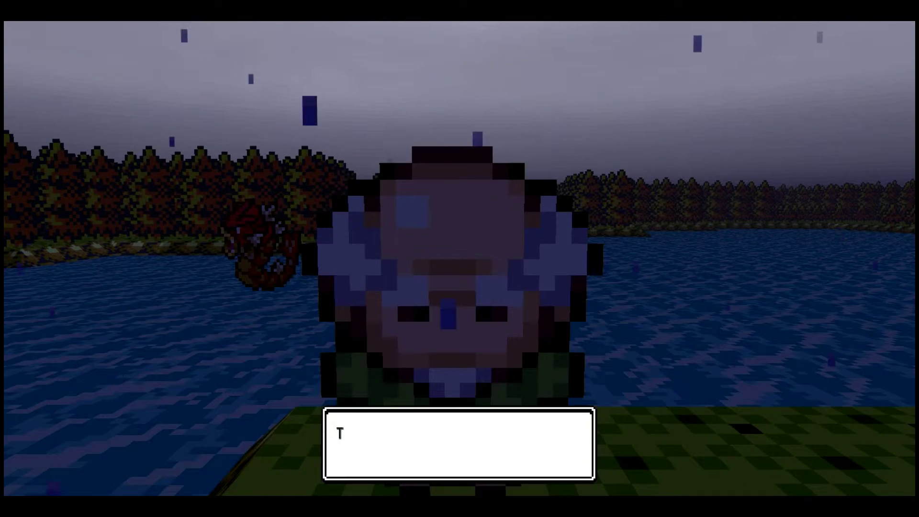
key(z)
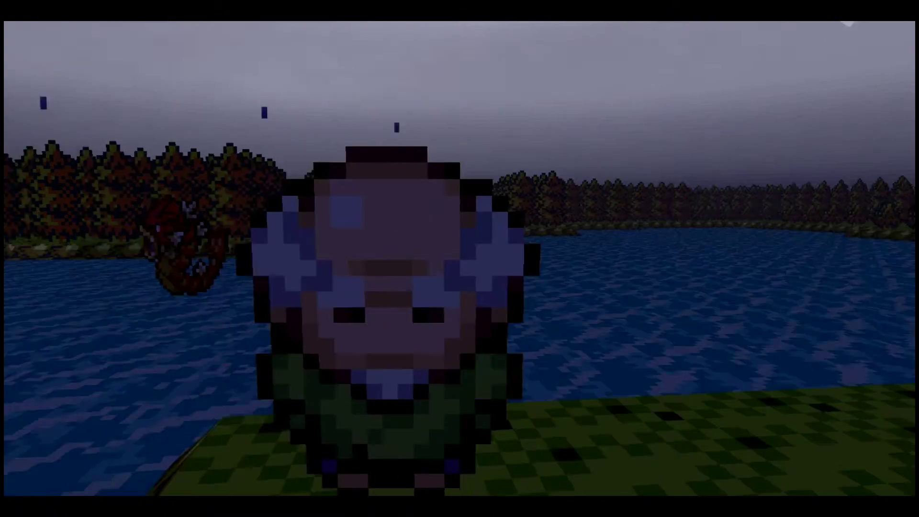
key(Right)
key(Right)
key(Right)
key(Right)
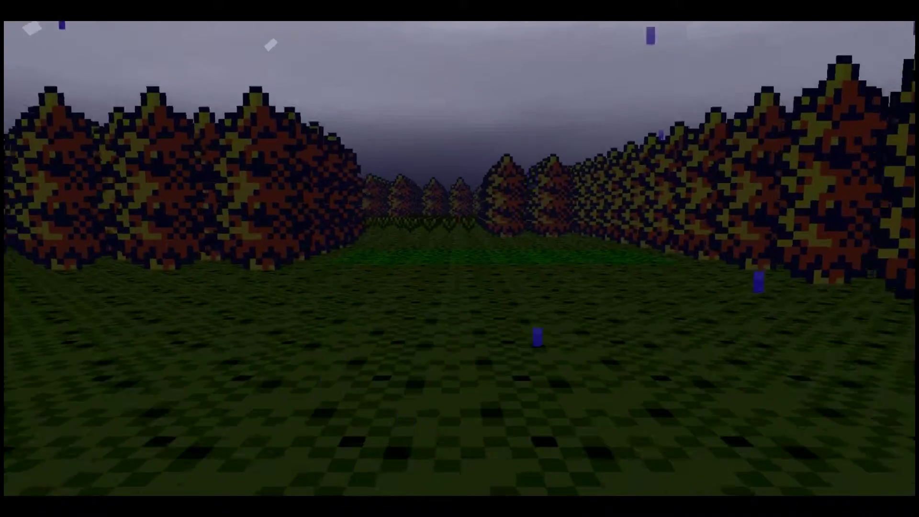
key(Right)
key(Right)
key(Right)
Talk to a second person about the red Gyarados
key(Up)
key(z)
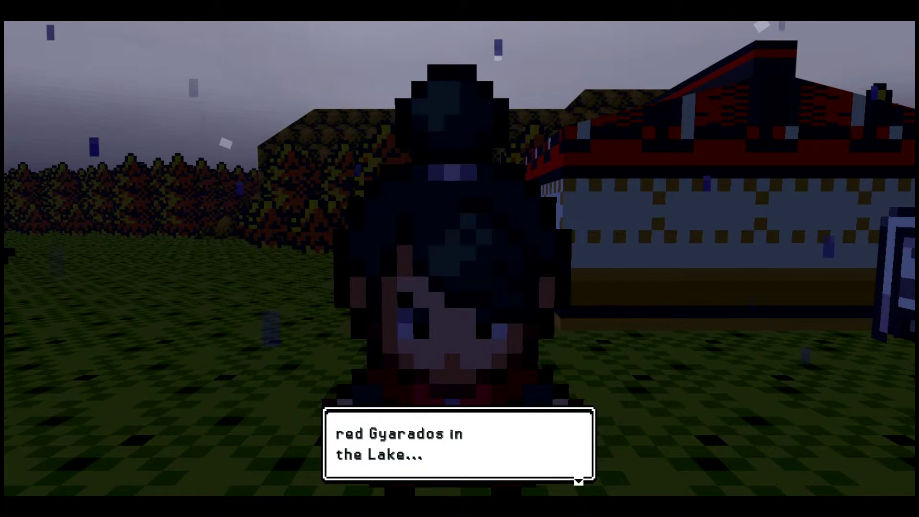
key(z)
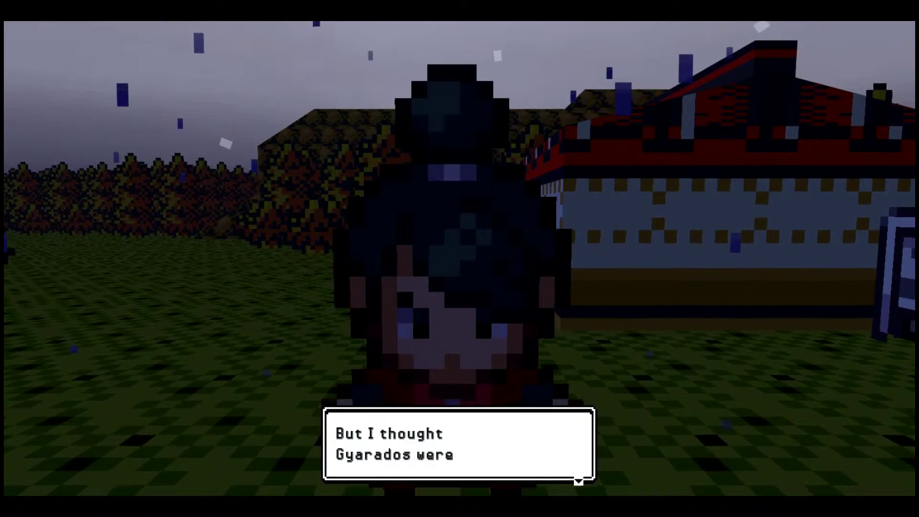
key(z)
key(Left)
key(Left)
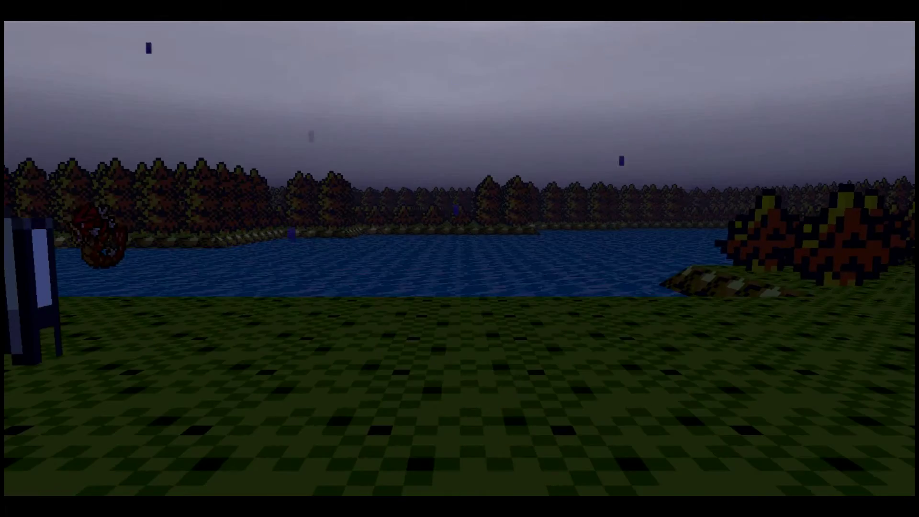
Walk along the lakeshore and over to the tree line by the building
key(Right)
key(Right)
key(Left)
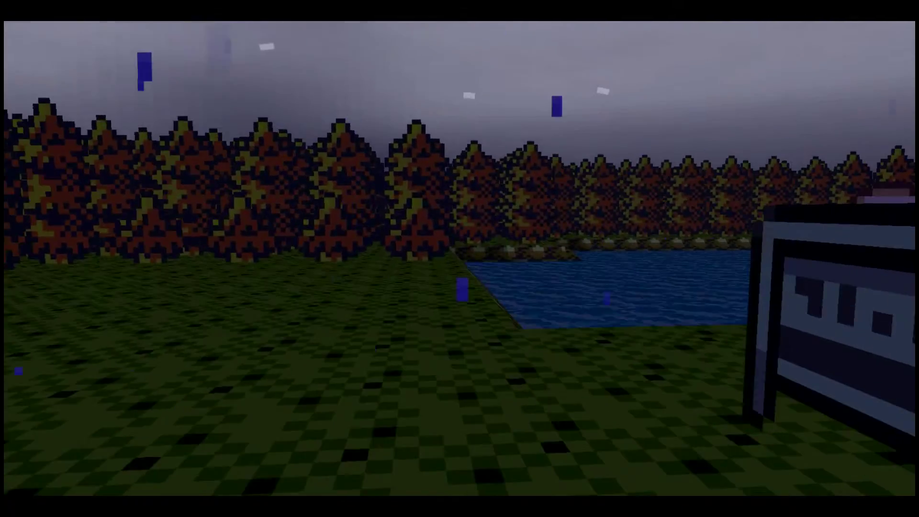
key(Left)
key(Up)
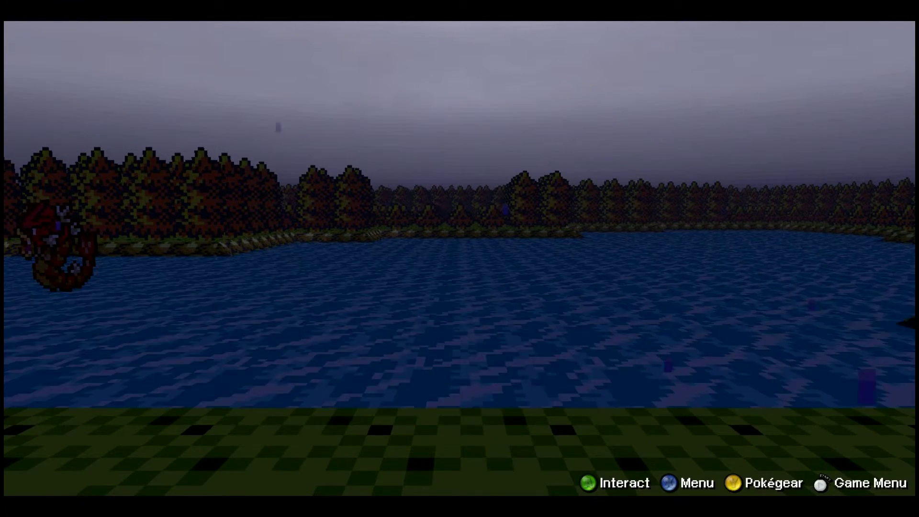
key(Right)
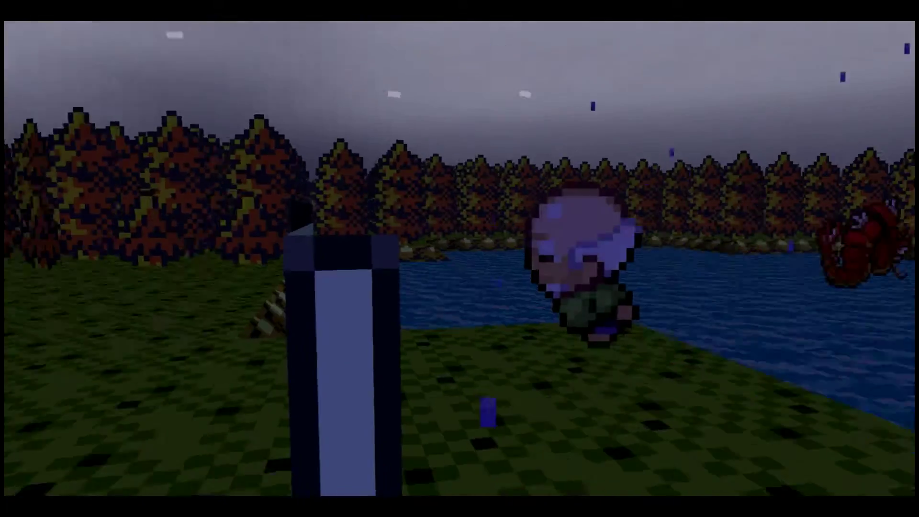
key(Left)
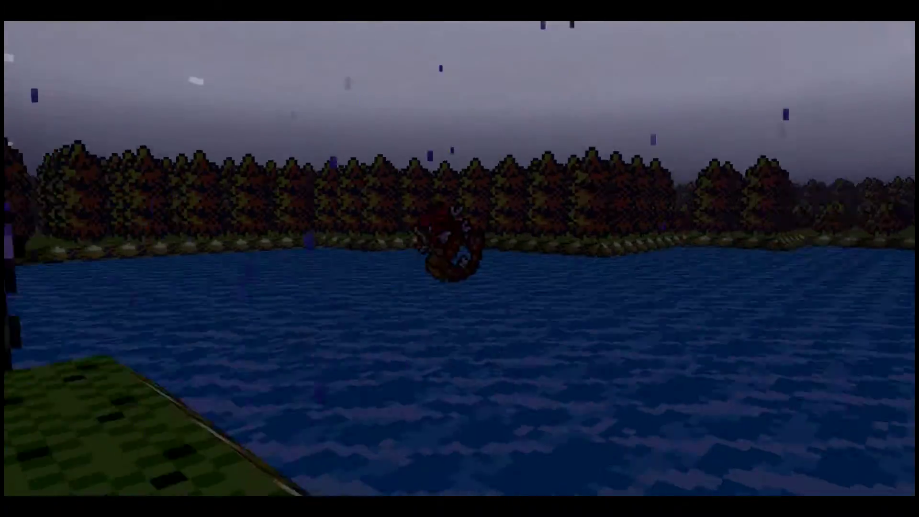
key(Left)
key(Left)
key(Left)
key(Left)
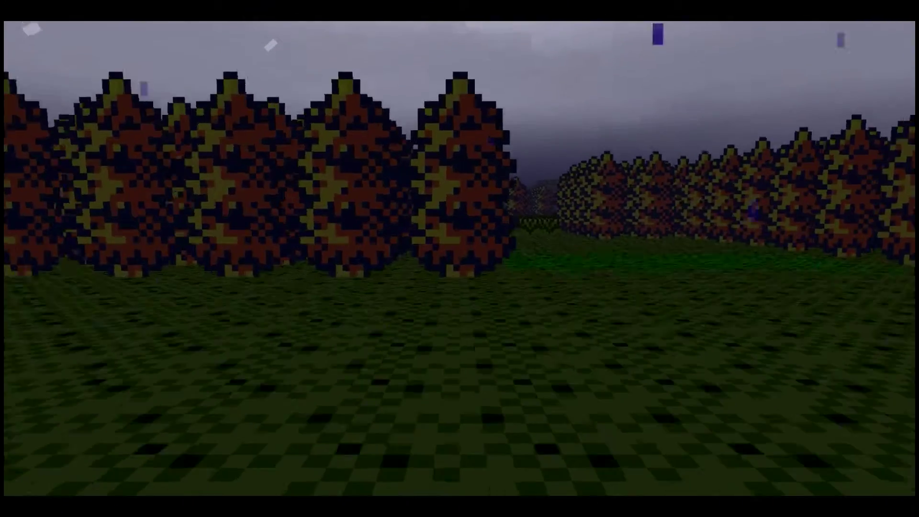
key(Up)
key(Up)
key(Left)
key(Left)
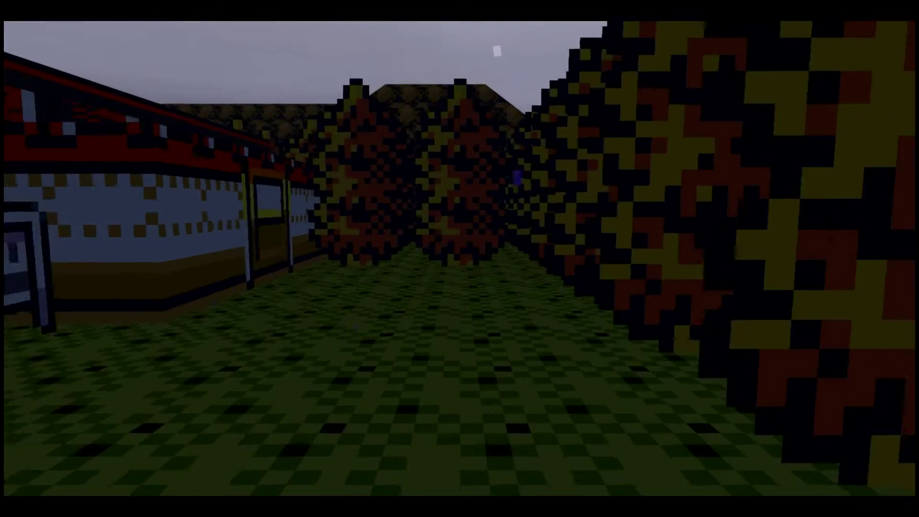
key(Left)
key(Left)
key(Left)
key(Up)
Read the signpost beside the house, then walk along its wall and inside
key(Return)
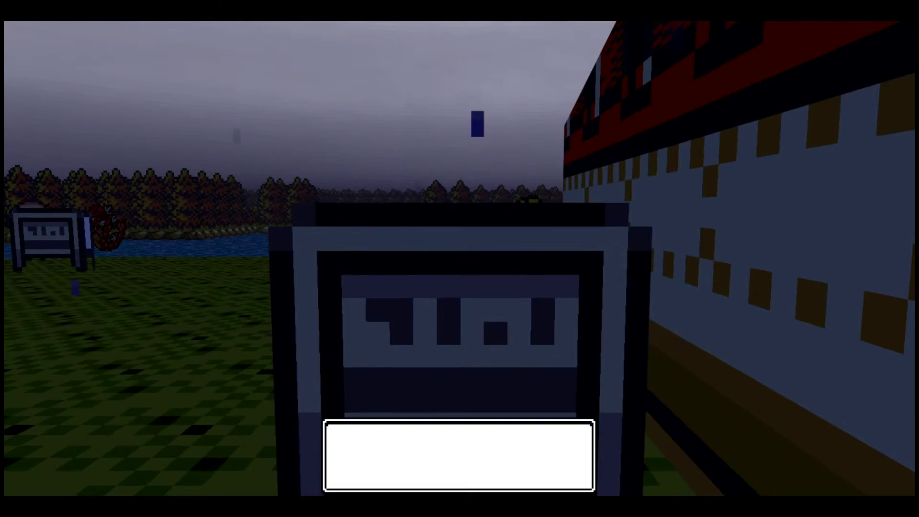
key(Return)
key(Return)
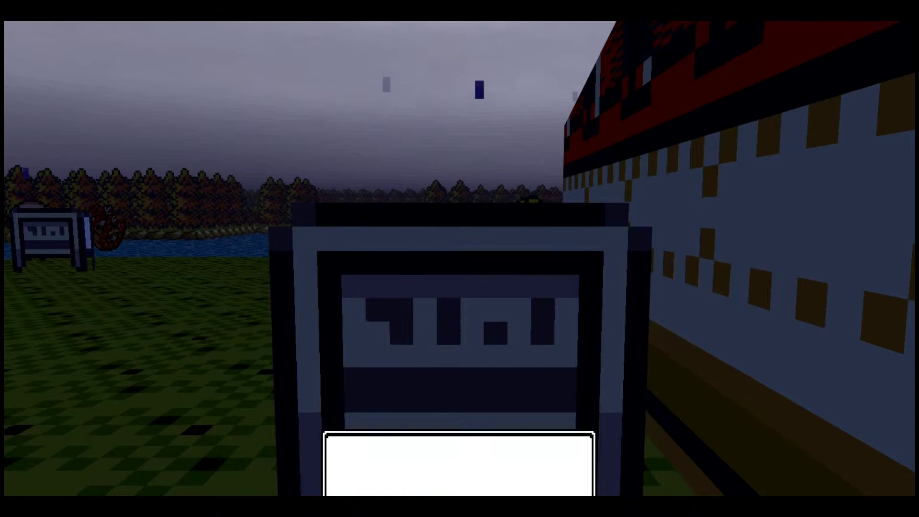
key(Right)
key(Right)
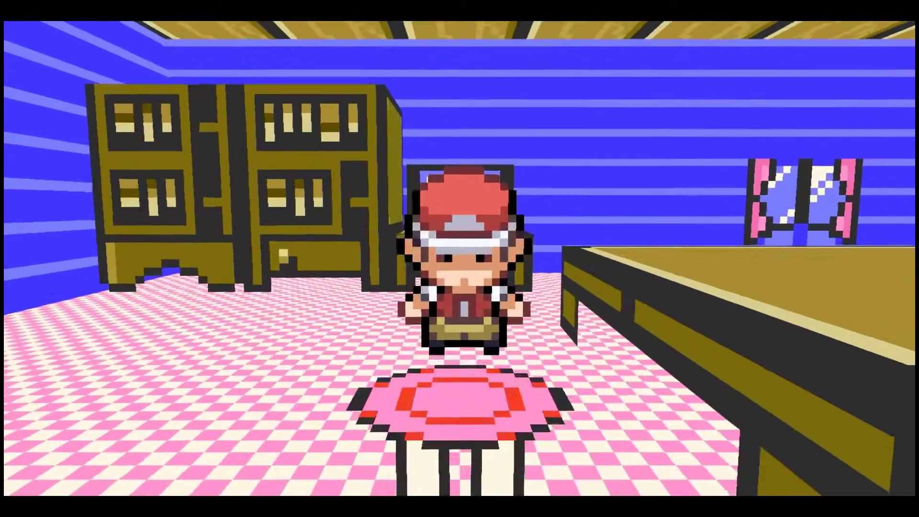
key(Up)
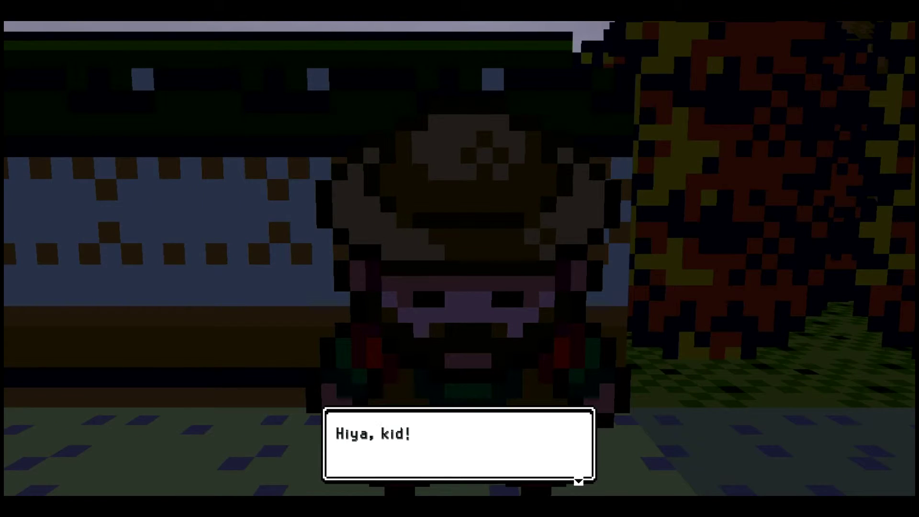
Hear out the street vendor's sales pitch and decline buying the snack
key(Return)
key(Return)
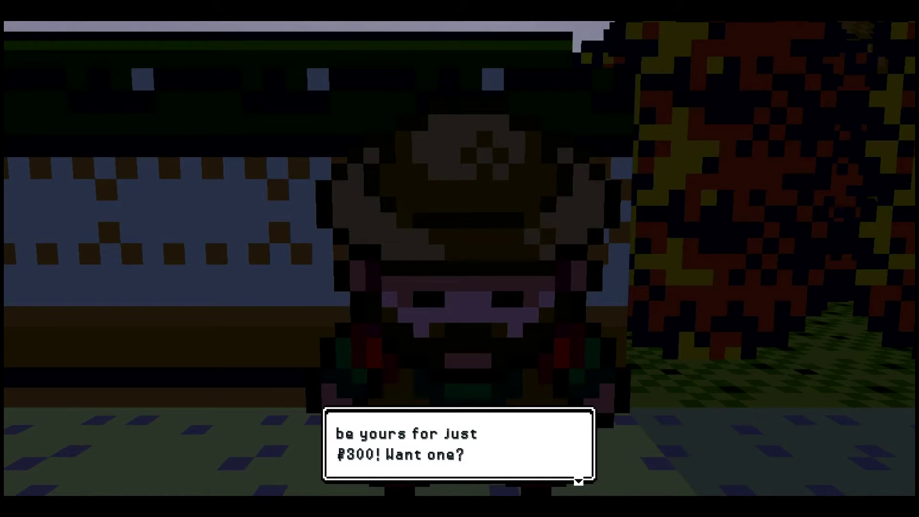
key(Return)
key(Return)
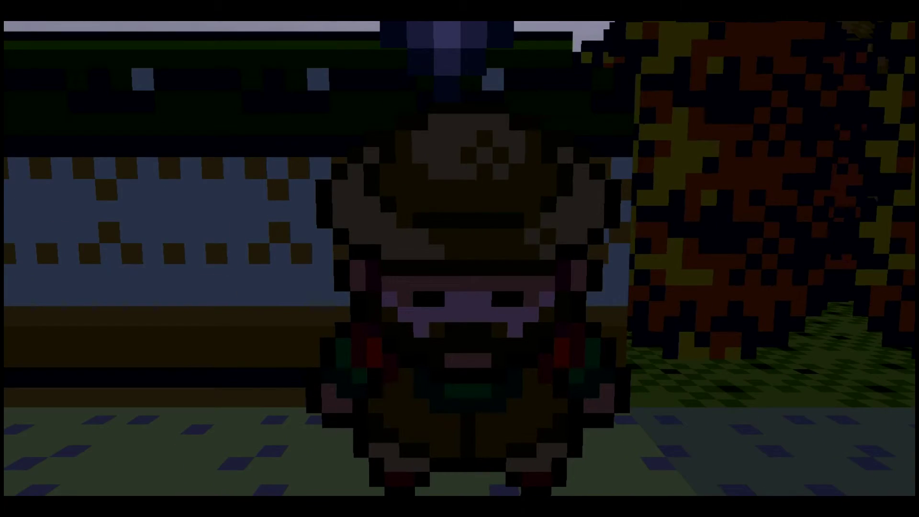
key(Return)
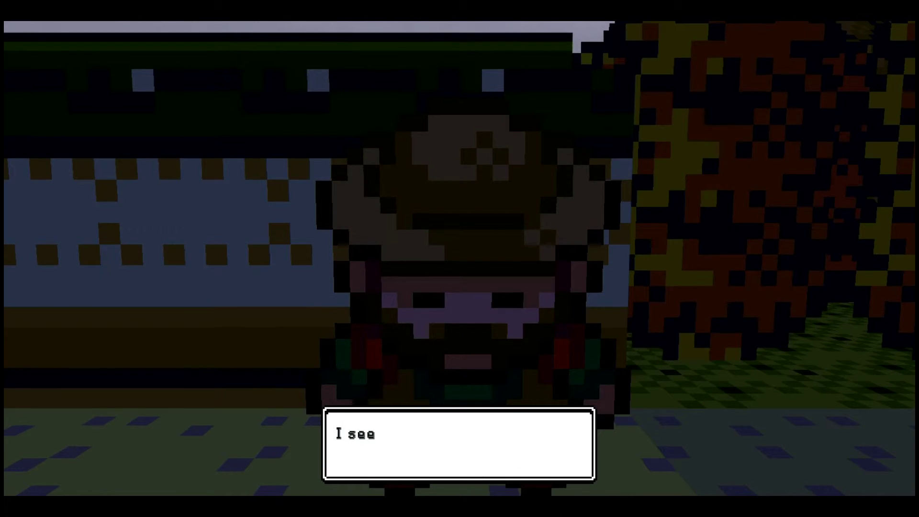
key(Return)
key(Return)
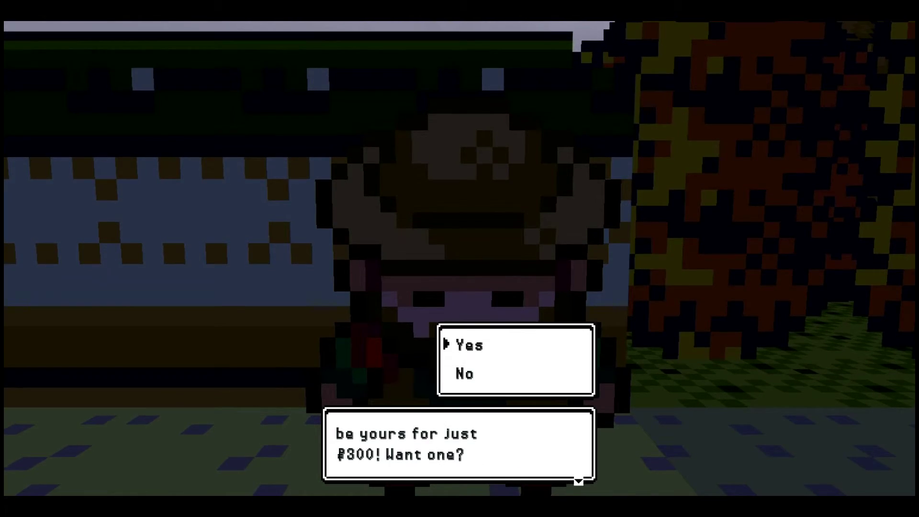
key(Return)
key(Return)
Walk down the street past a building toward the man in the hat
key(Down)
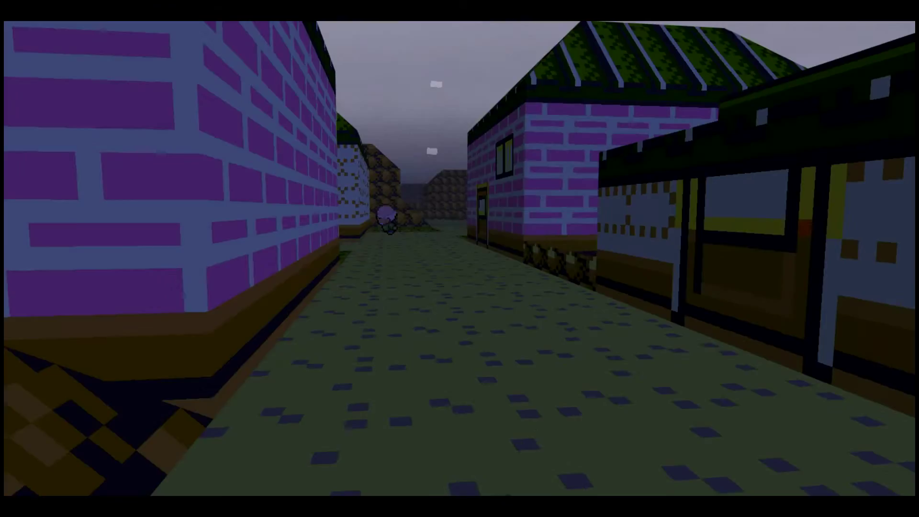
key(Right)
key(Up)
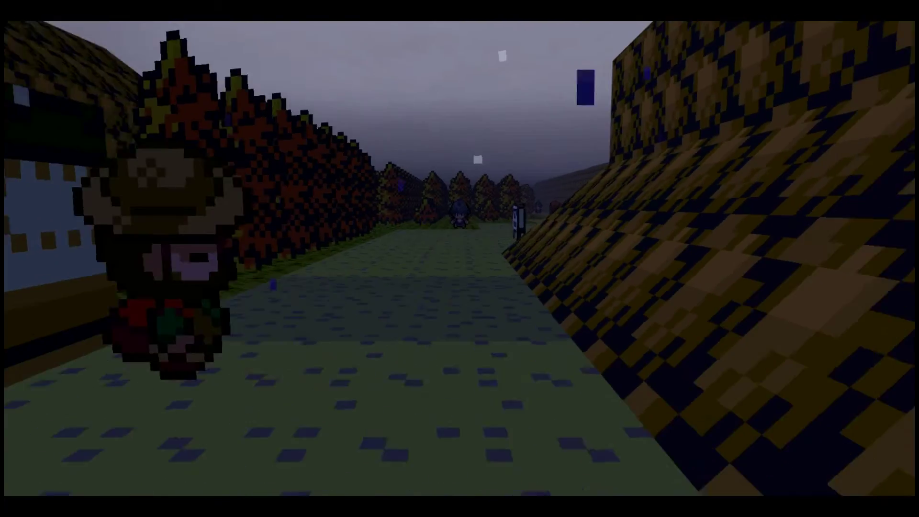
key(Left)
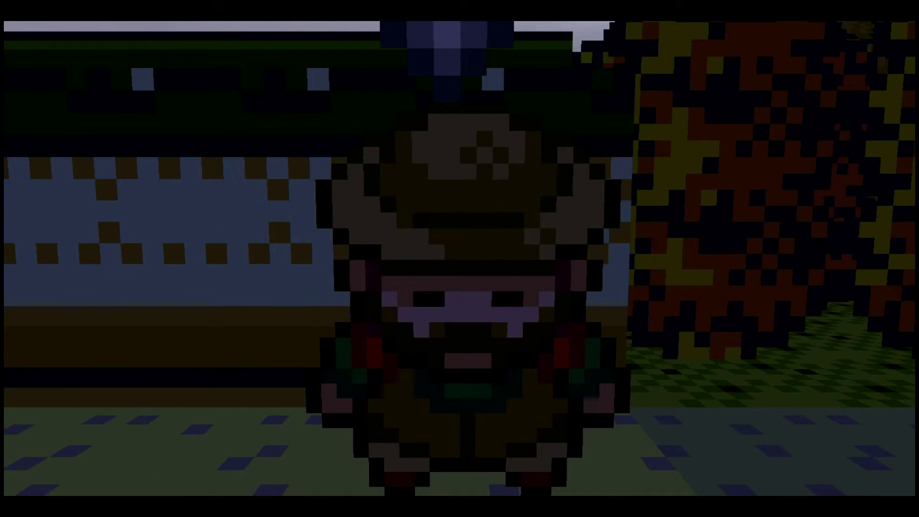
Accept the hat-wearing man's offer and receive his gift item
key(Return)
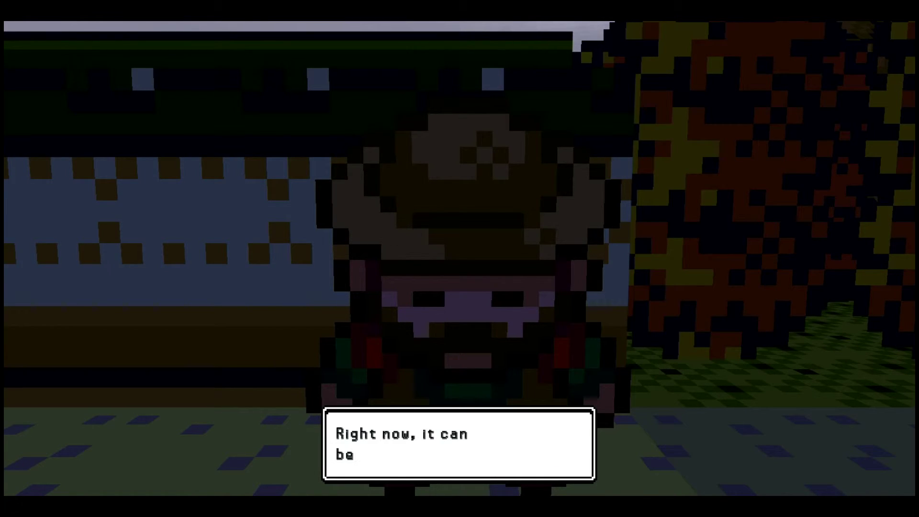
key(Return)
key(Return)
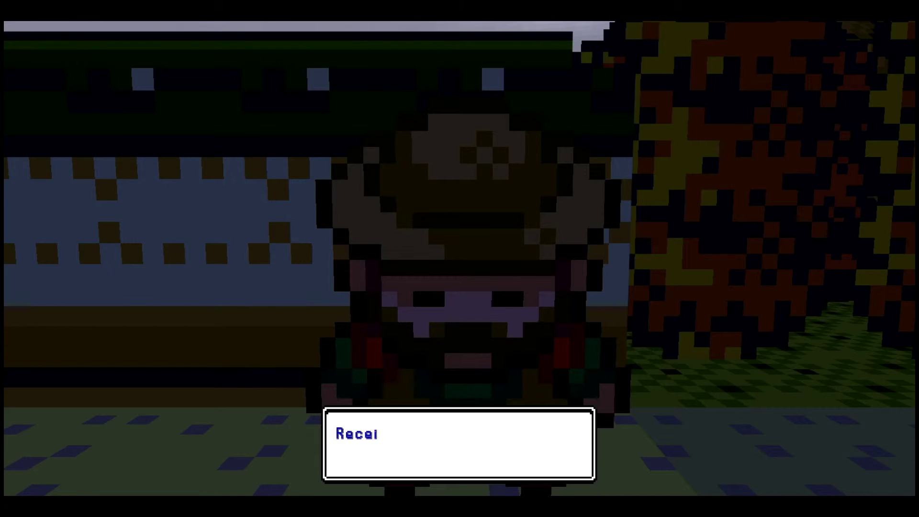
key(Return)
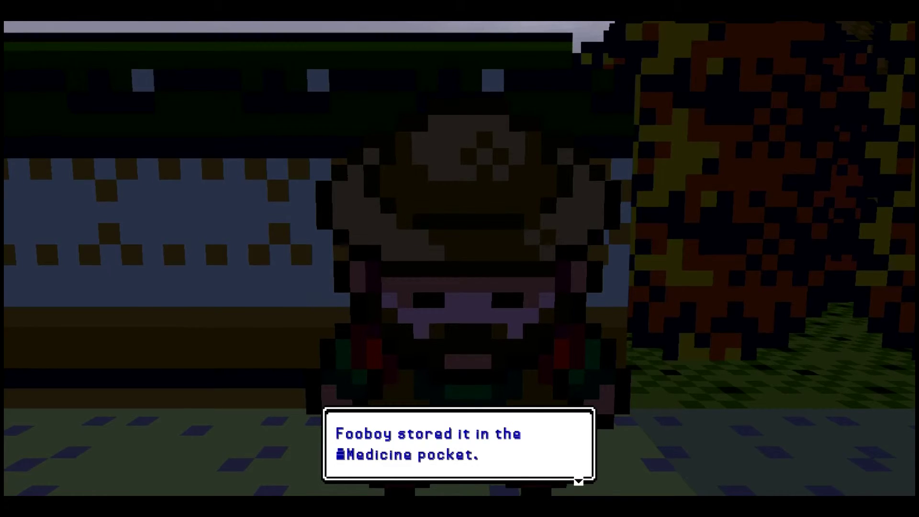
key(Return)
key(Left)
key(Up)
key(Right)
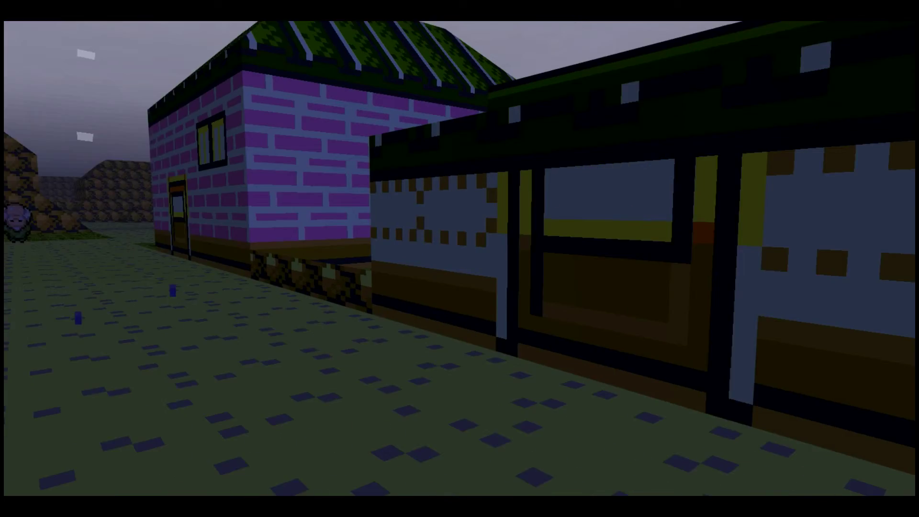
Open the bag and cycle through its pockets, including Poké Balls and Key Items
key(Escape)
key(Return)
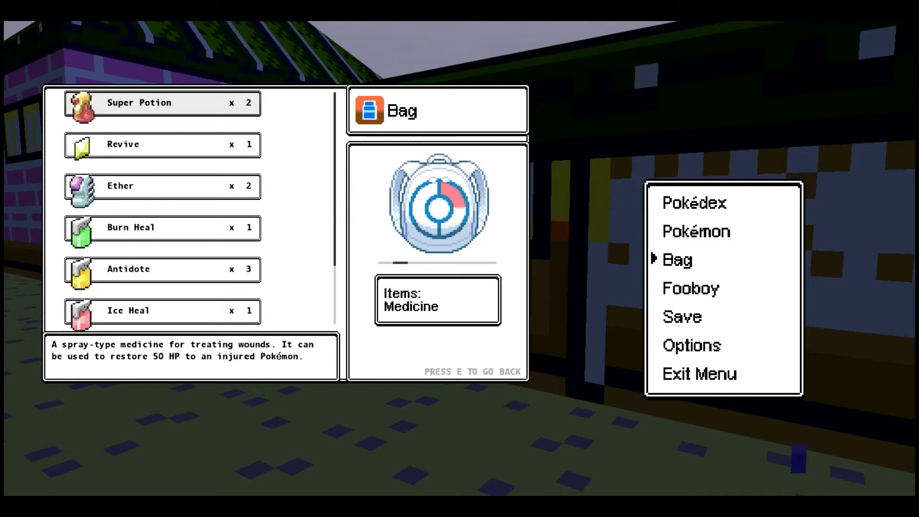
key(Left)
key(Left)
key(Left)
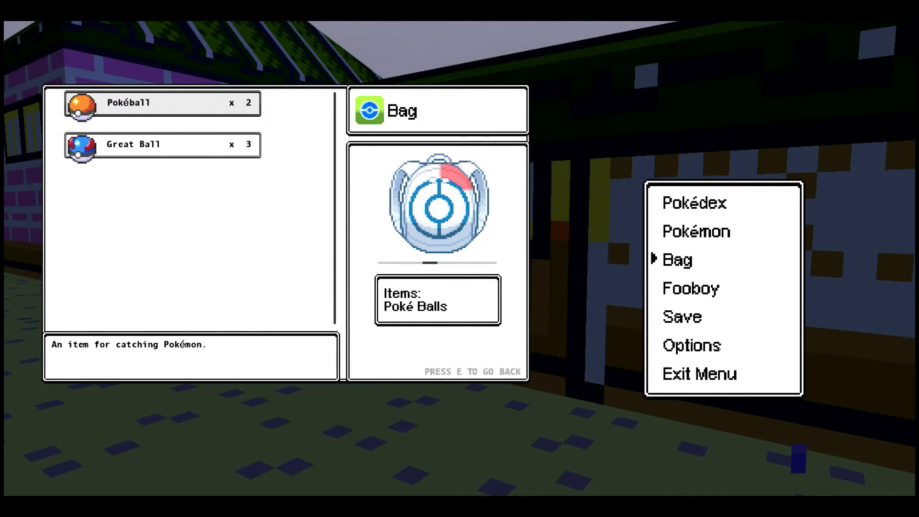
key(Left)
key(Left)
key(Right)
key(Left)
key(Left)
key(Left)
key(Left)
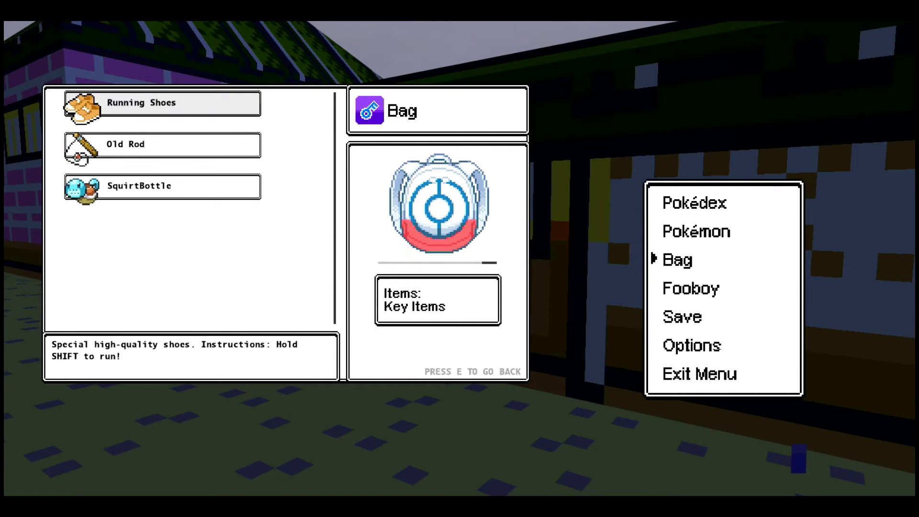
key(Left)
Browse the Medicine pocket past Revive to the RageCandyBar, then close the bag
key(Right)
key(Down)
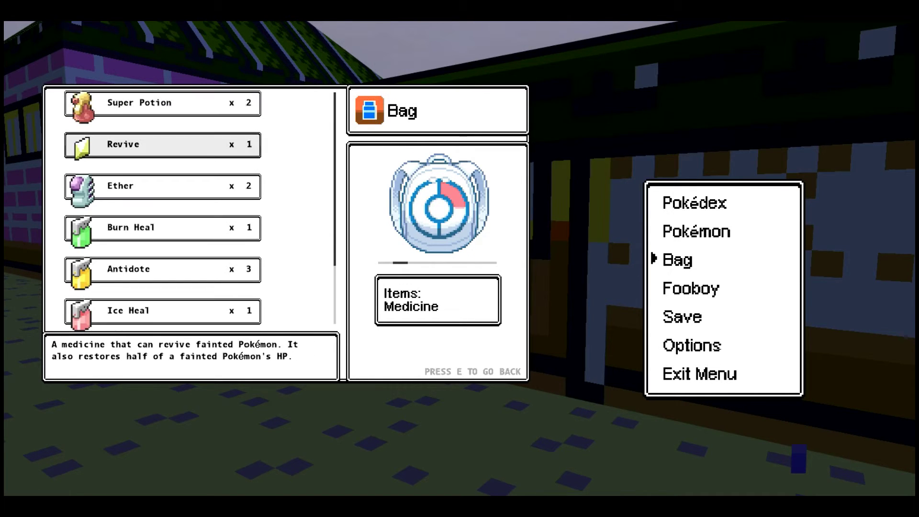
key(Left)
key(Right)
key(Right)
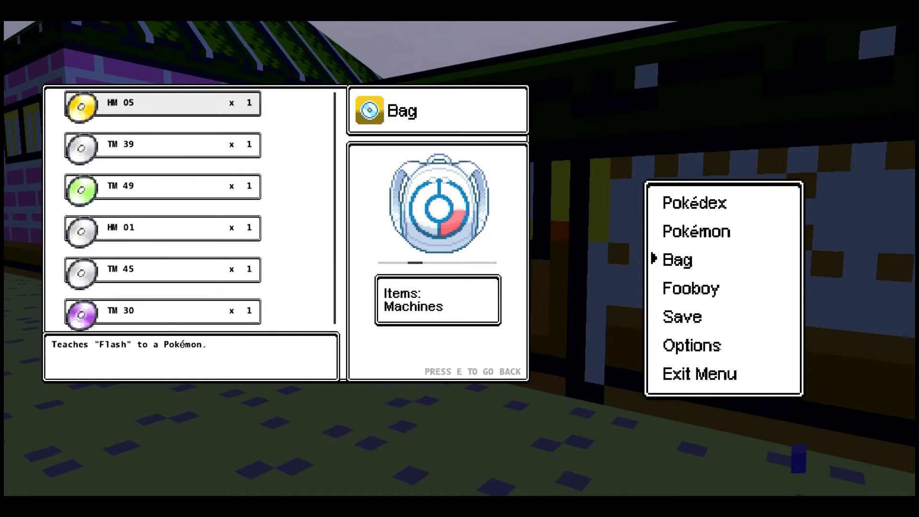
key(Left)
key(Down)
key(Down)
key(Down)
key(Down)
key(Down)
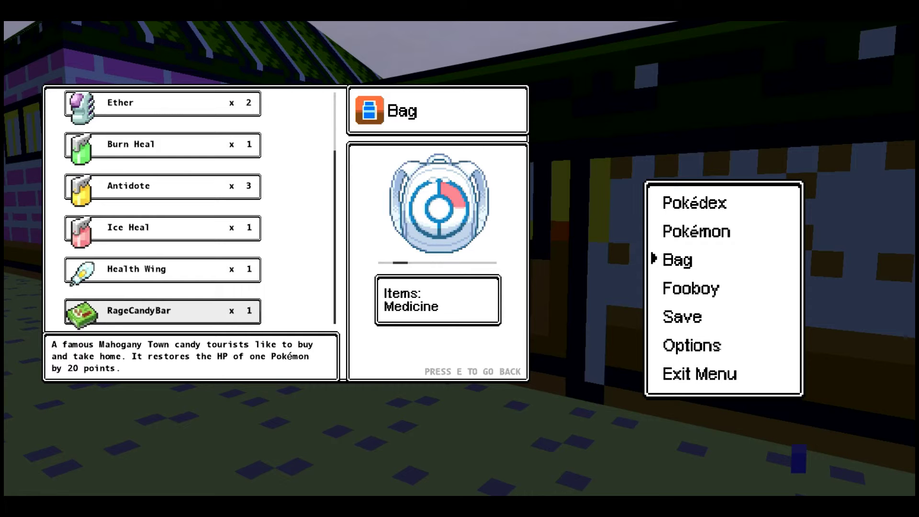
key(e)
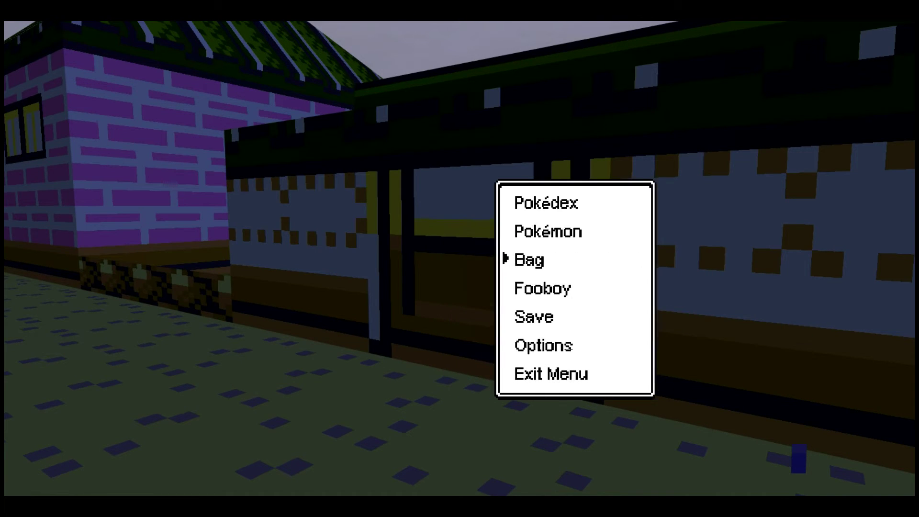
Enter the Mahogany Town house and chat with the brown-haired resident
key(e)
key(w)
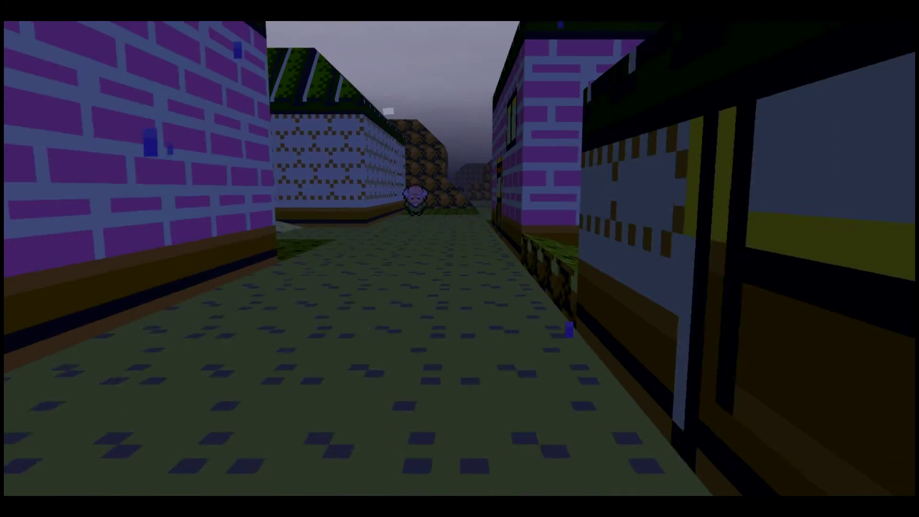
key(w)
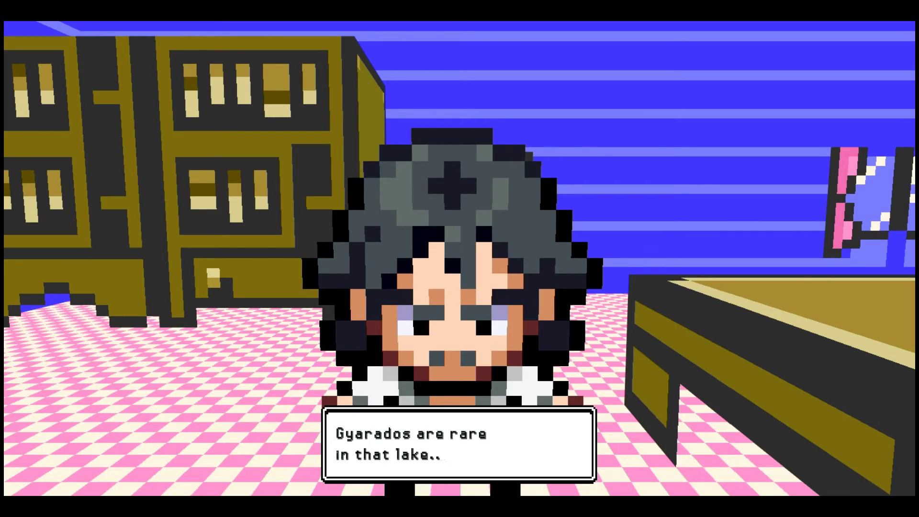
key(d)
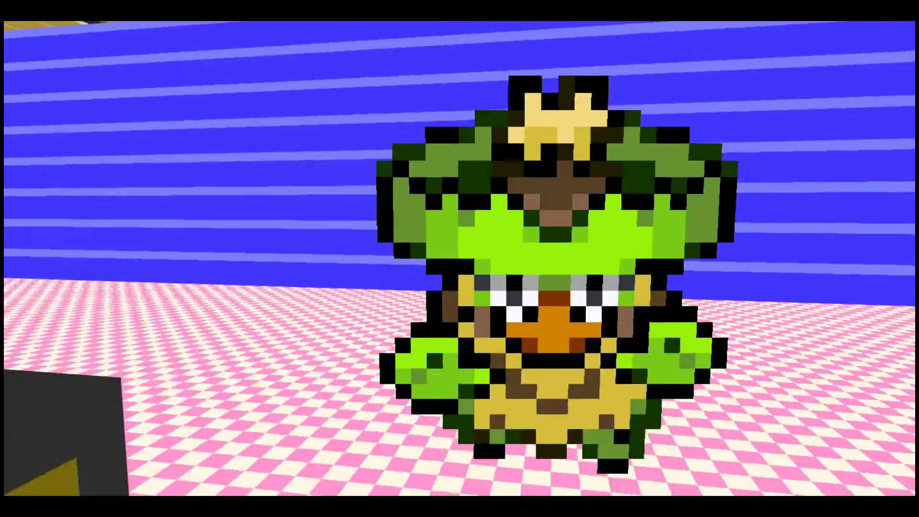
key(d)
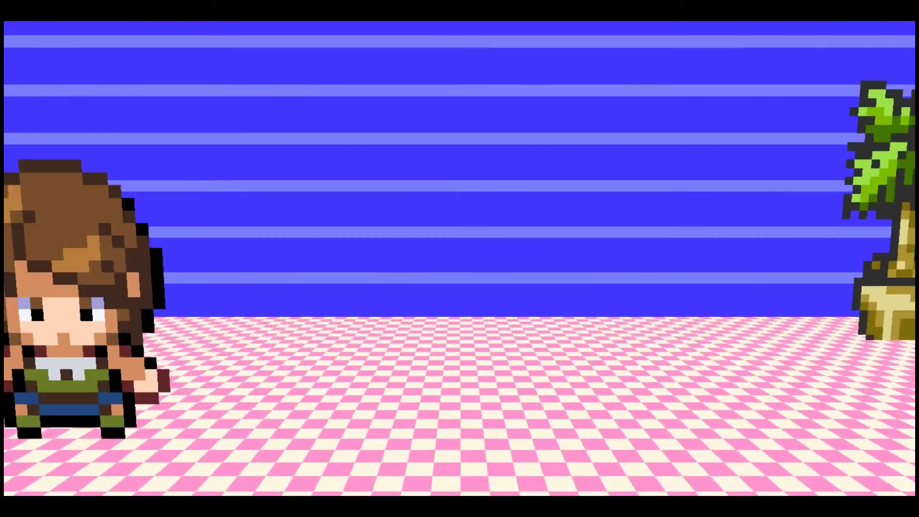
key(d)
key(Return)
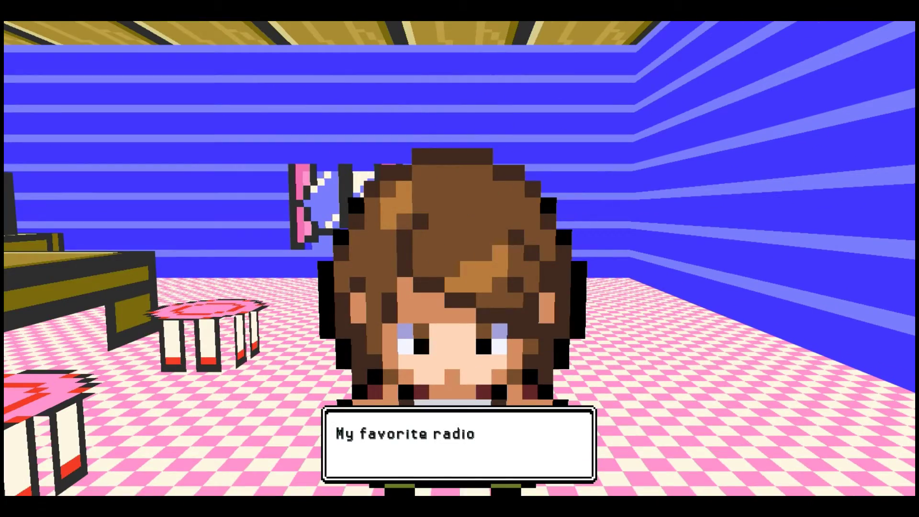
key(Return)
key(Return)
key(d)
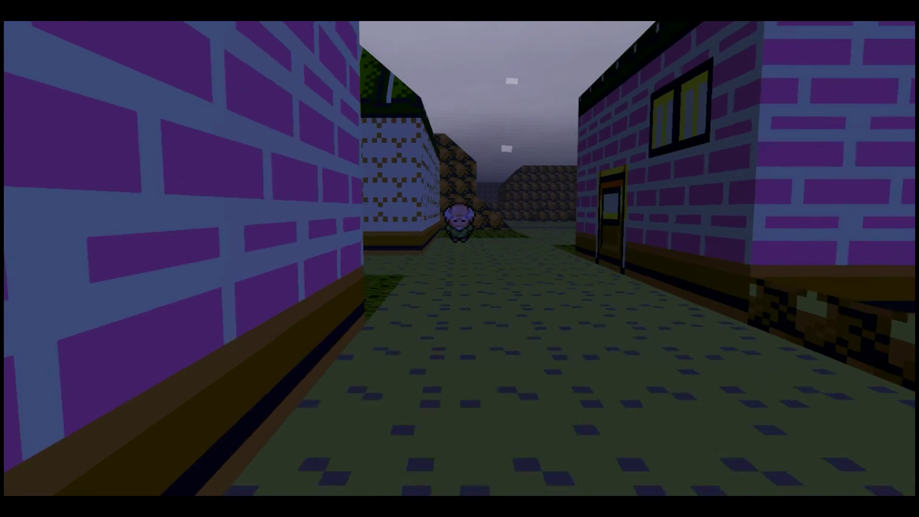
Walk down the street past the old man and onto the grassy path
key(w)
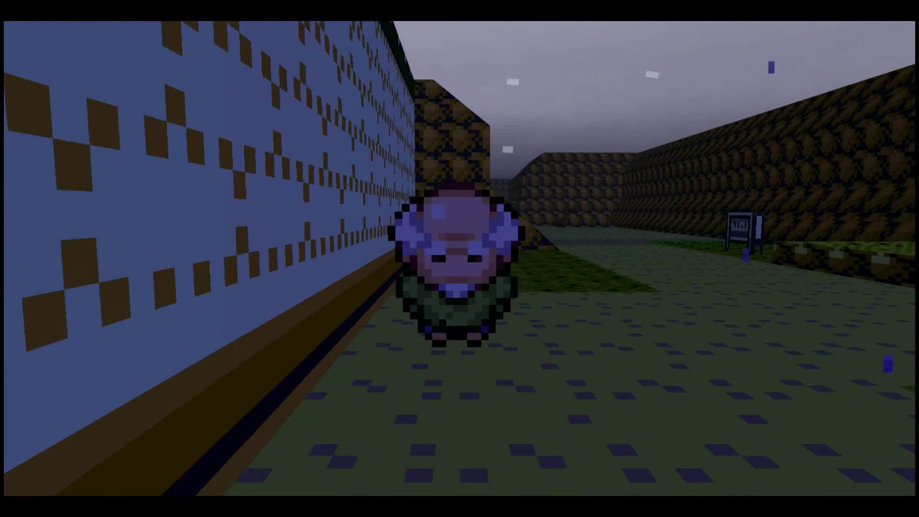
key(w)
key(d)
key(w)
key(w)
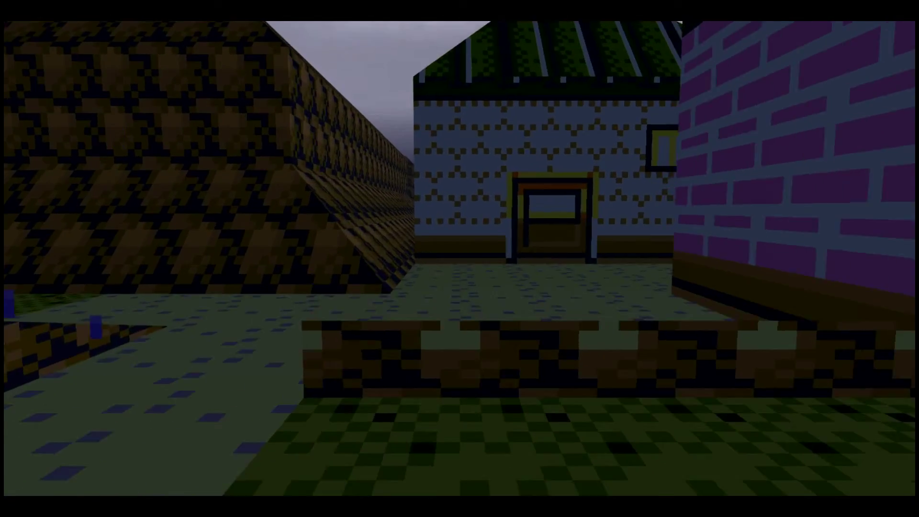
key(a)
key(a)
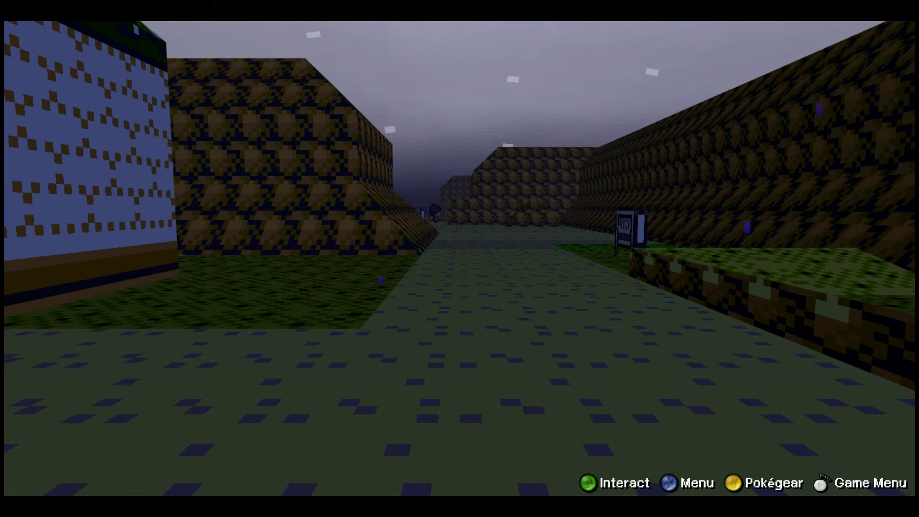
Follow the path beside the hill, turn back toward town, and enter the square
key(w)
key(w)
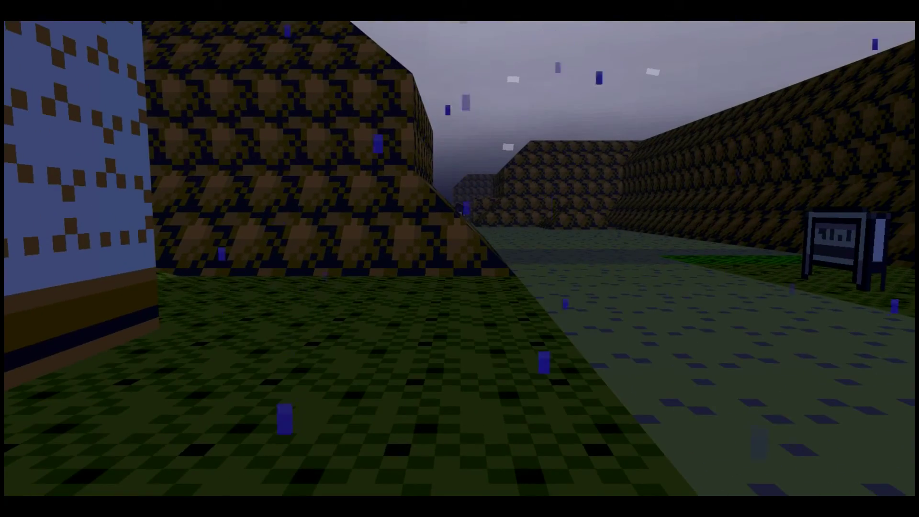
key(w)
key(w)
key(w)
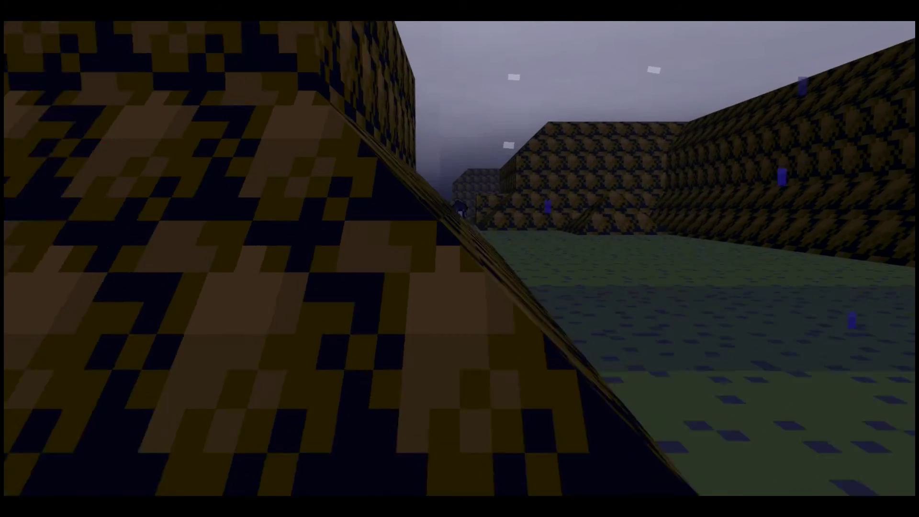
key(a)
key(d)
key(d)
key(d)
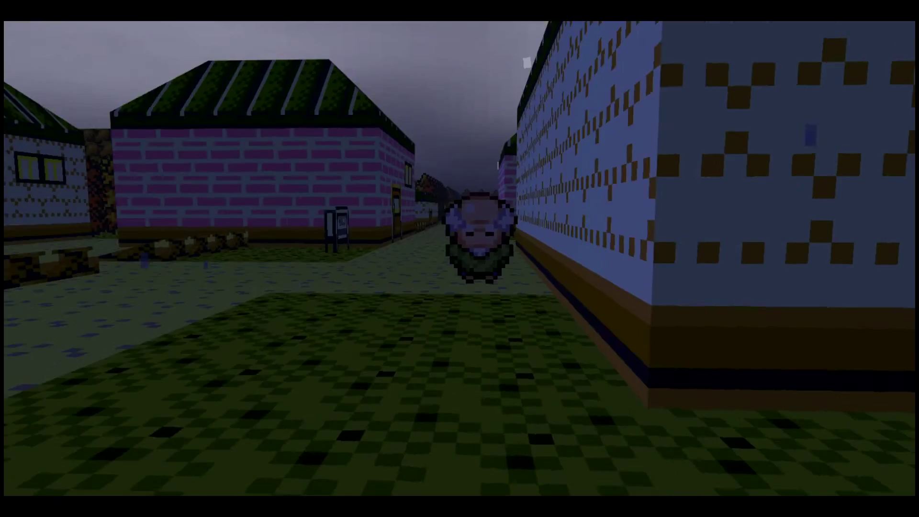
key(d)
key(a)
key(w)
key(d)
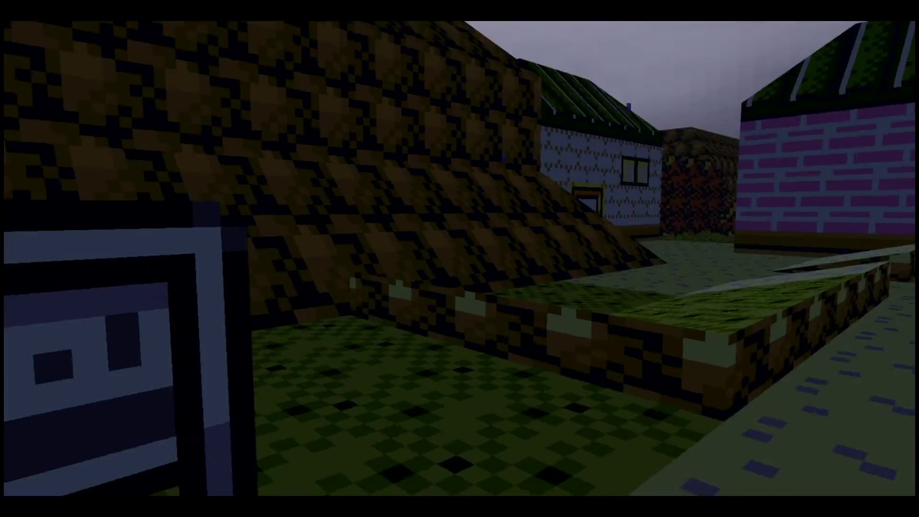